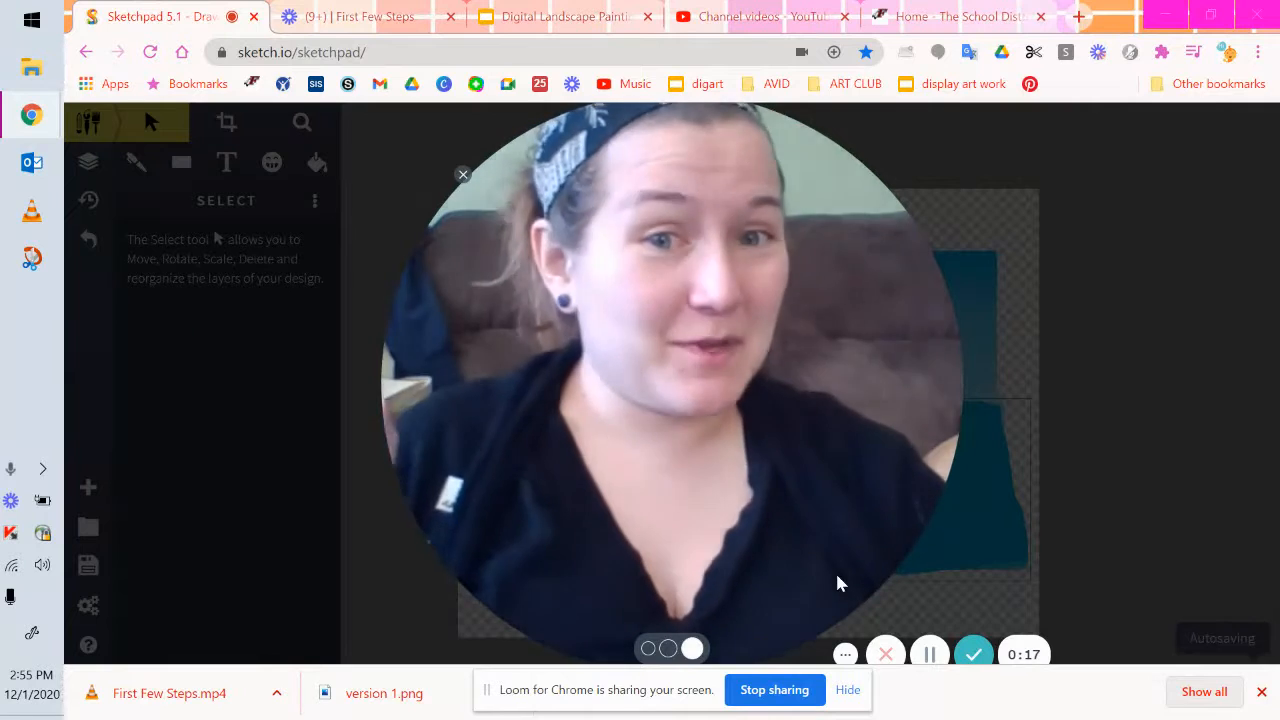
left_click(931, 654)
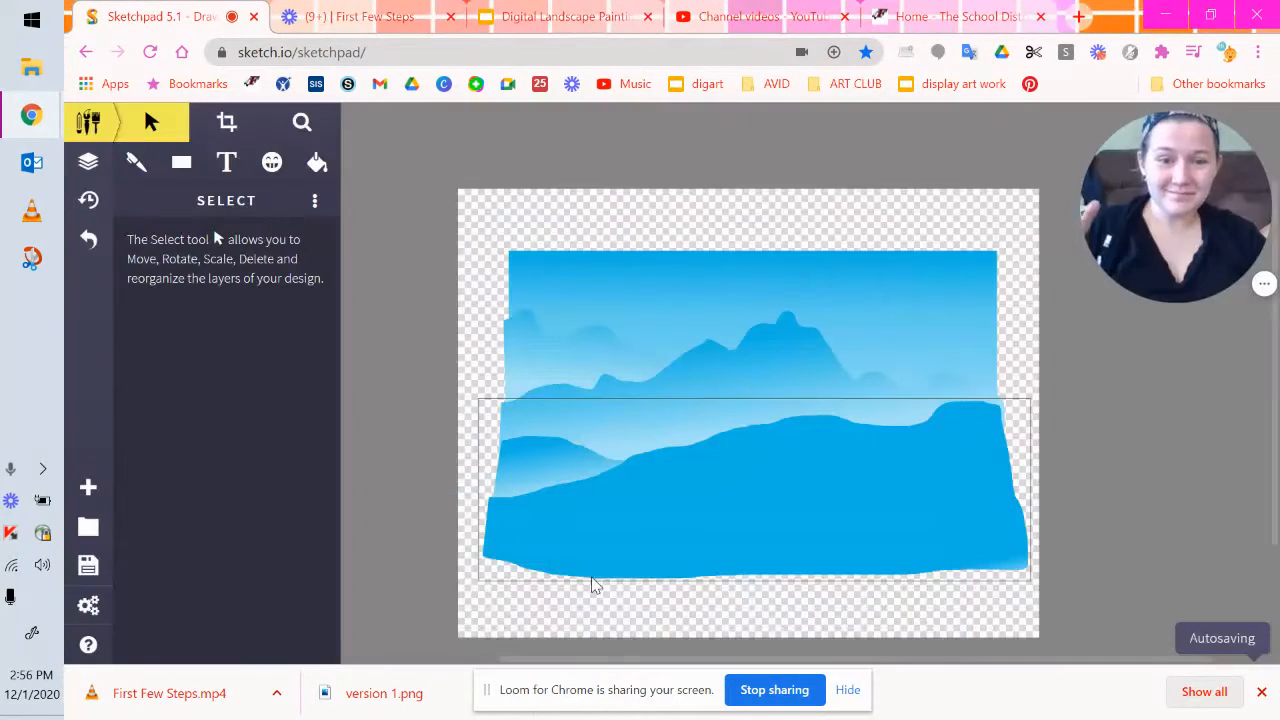
left_click(614, 611)
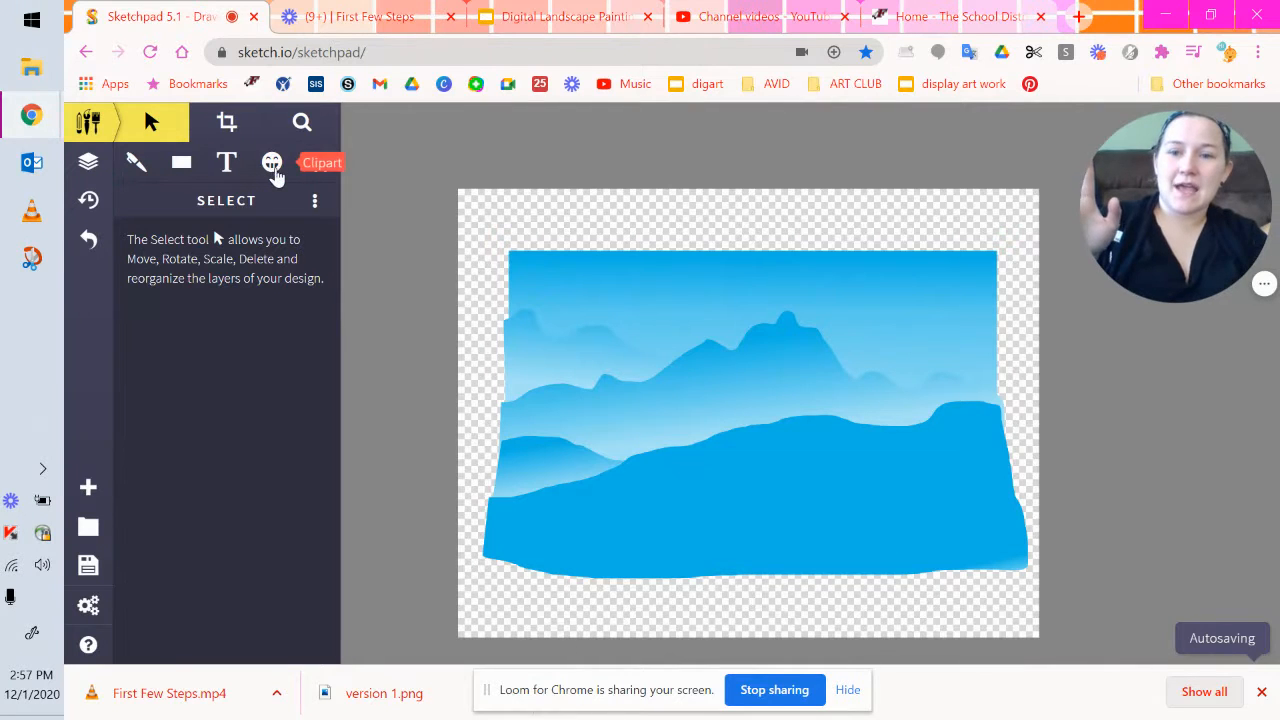
Open the clipart library and search it for "tree"
left_click(272, 166)
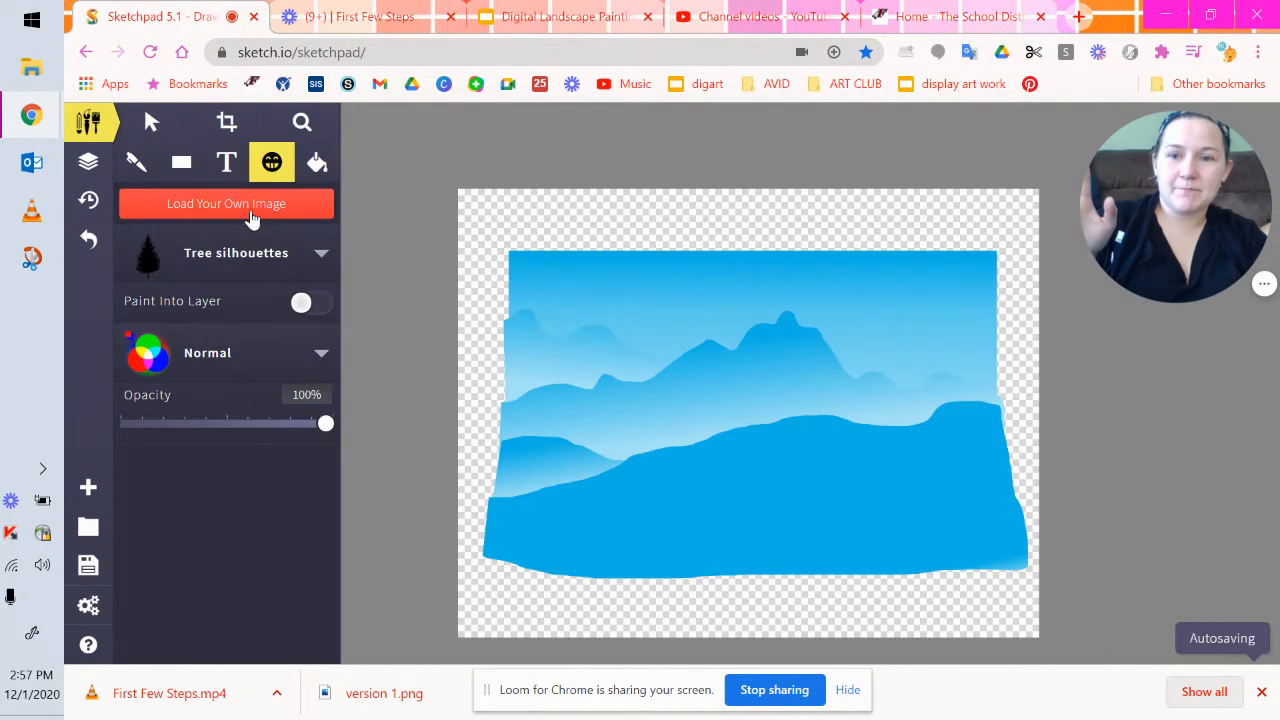
left_click(320, 254)
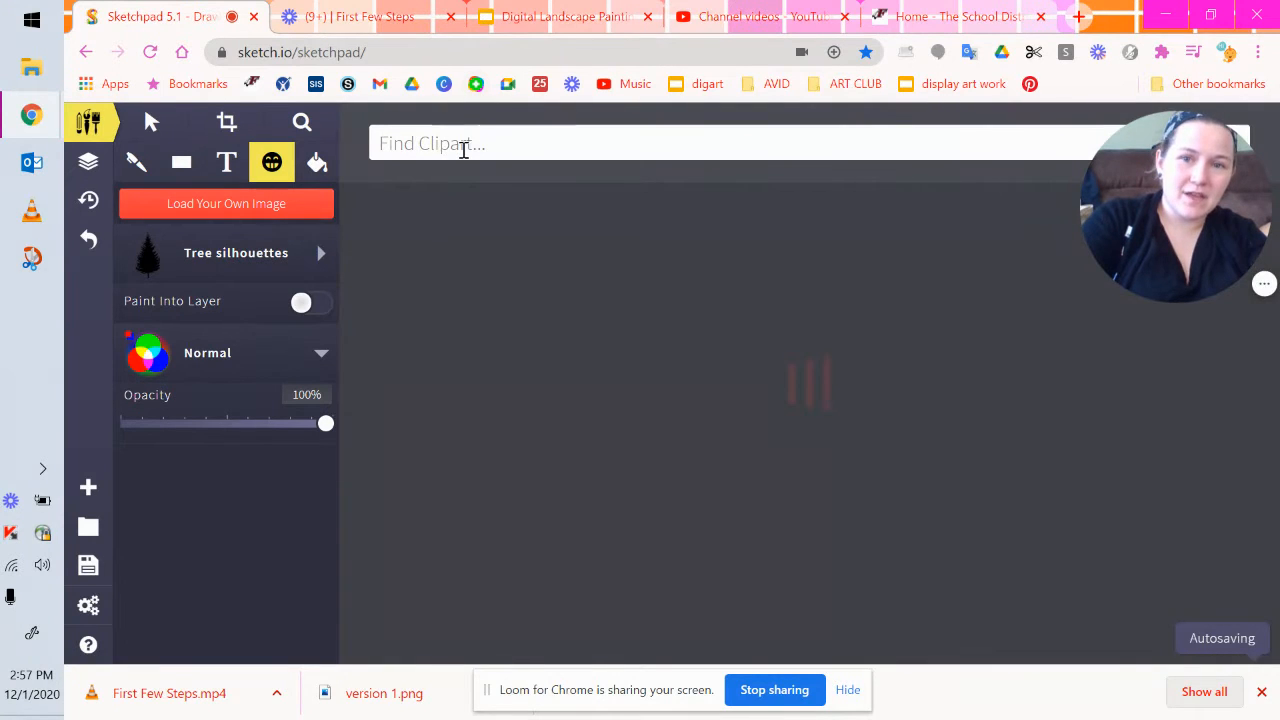
left_click(463, 149)
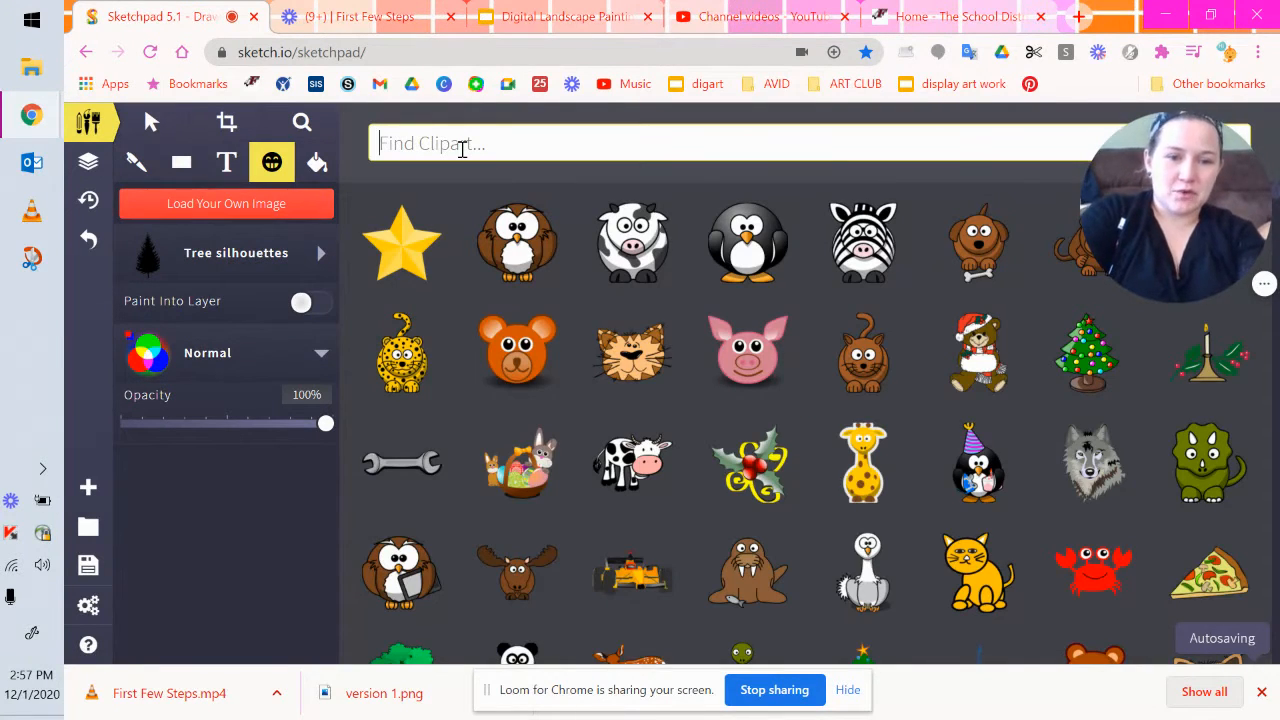
type("trees")
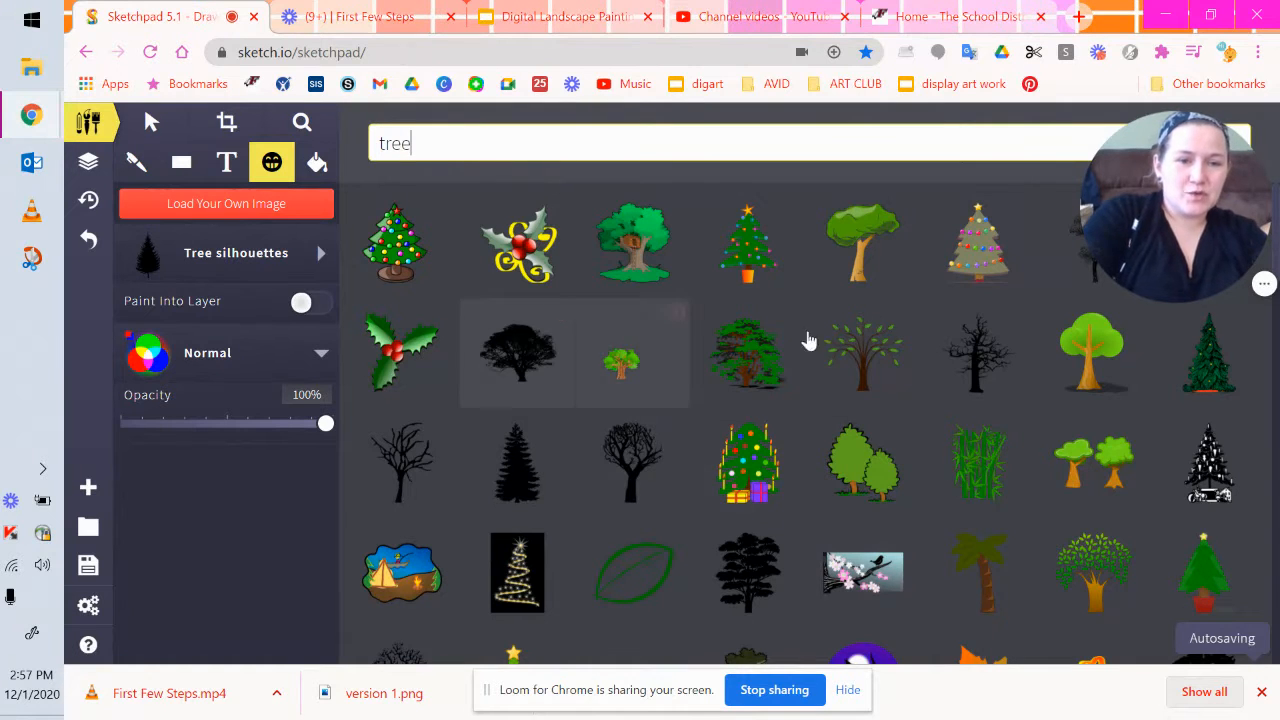
Examine the tree clipart results and their previews for a silhouette that suits the mountain landscape
mouse_move(518, 503)
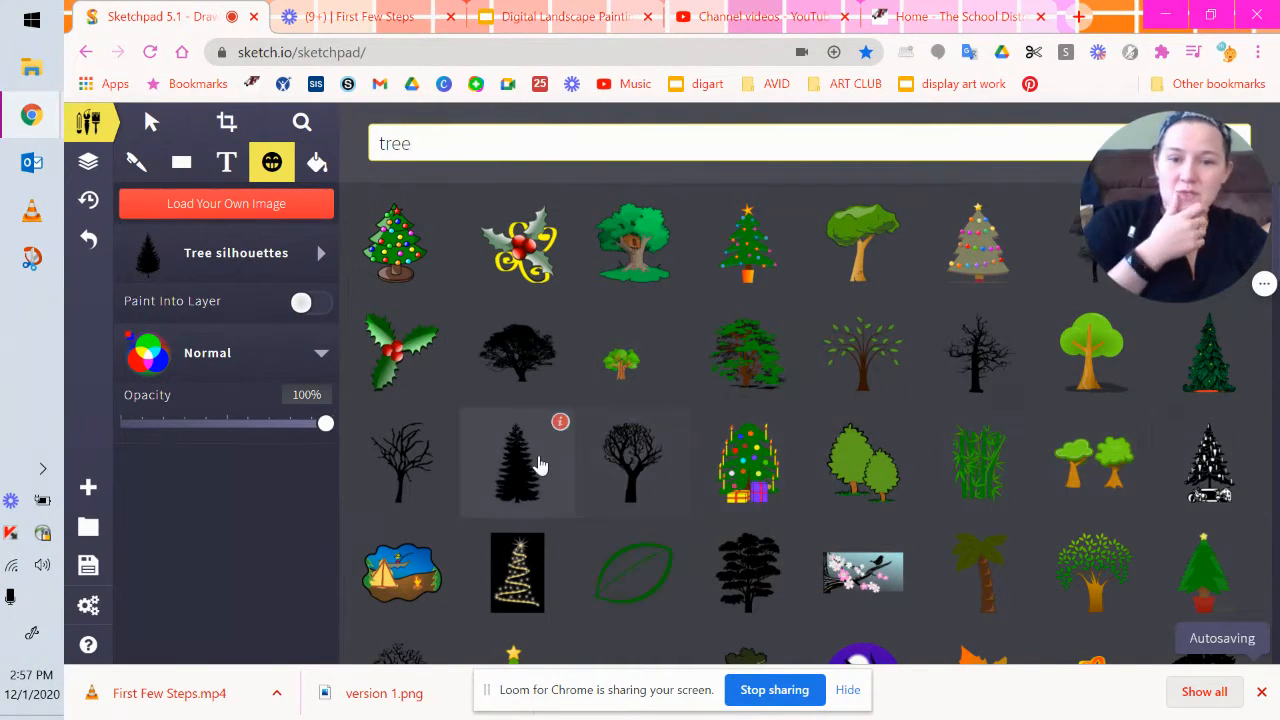
scroll(860, 395, "down", 2)
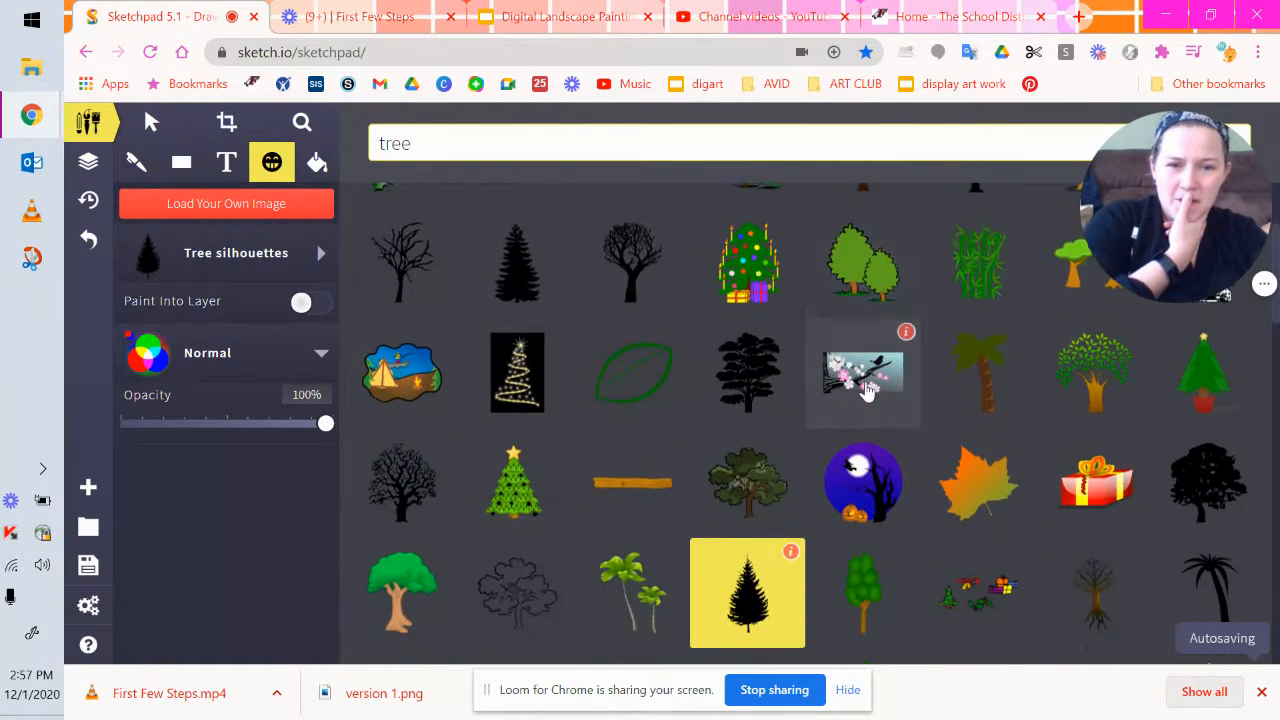
scroll(866, 390, "down", 2)
mouse_move(746, 414)
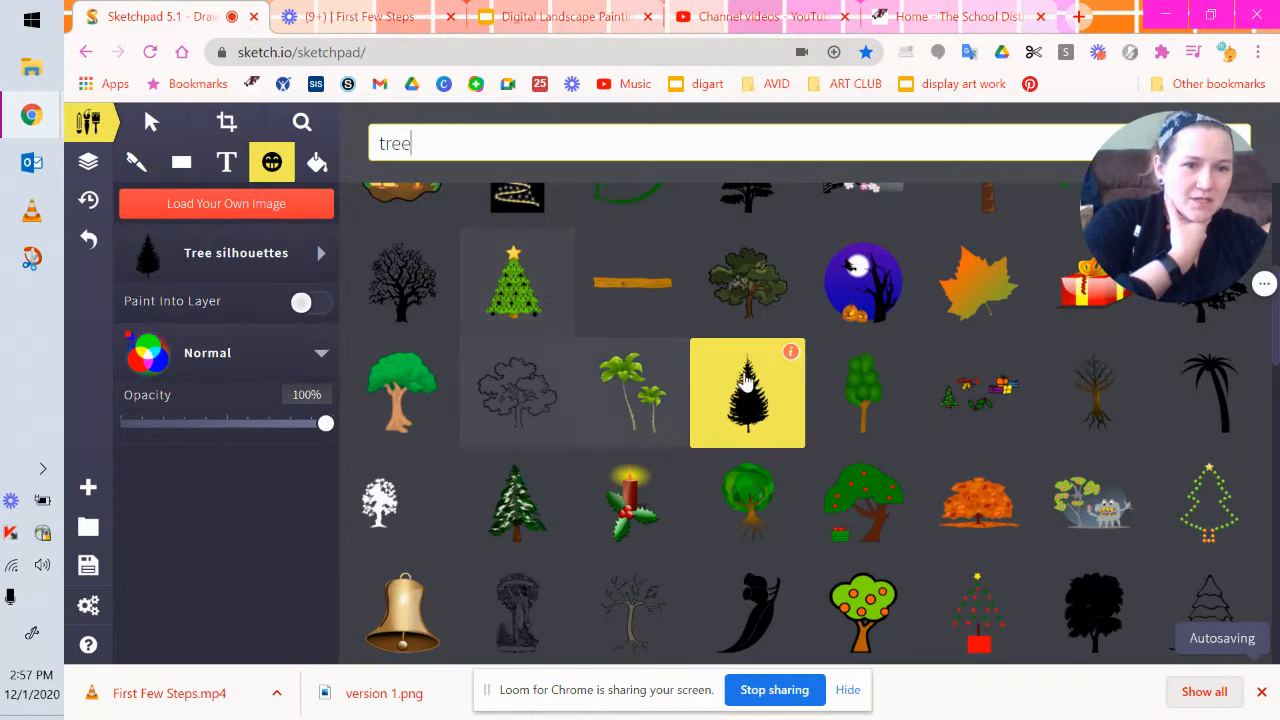
scroll(750, 400, "up", 1)
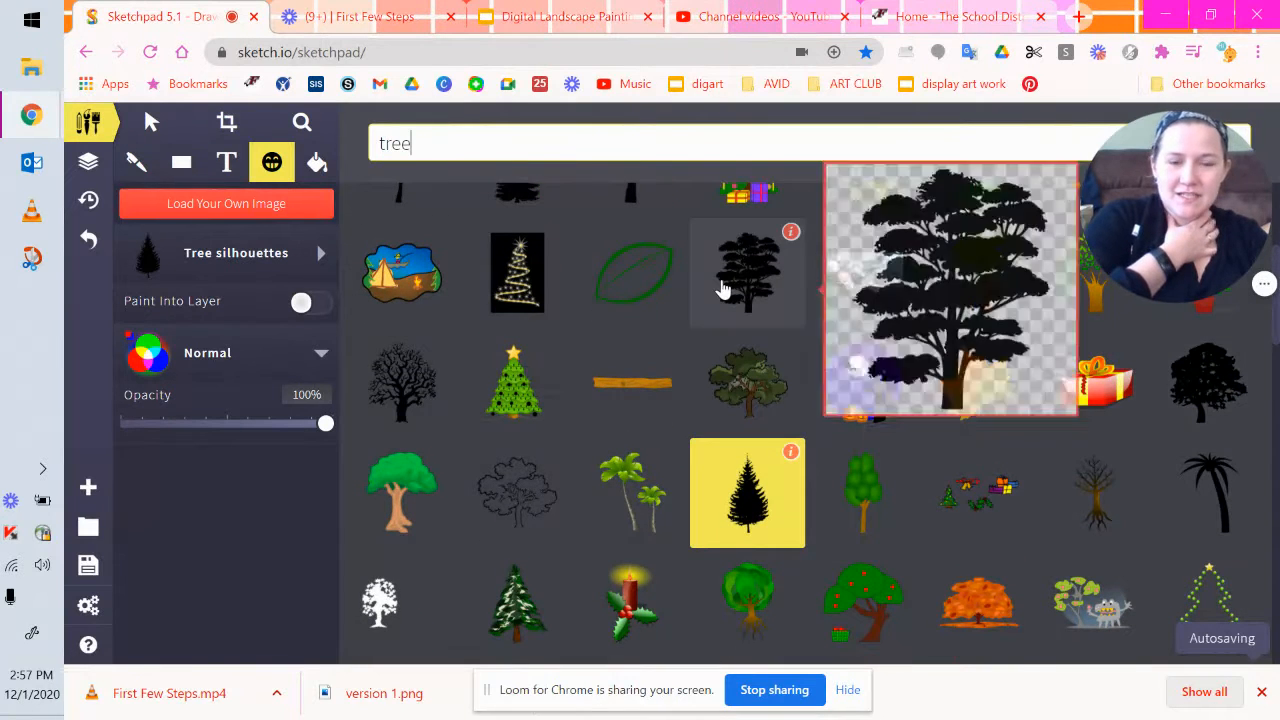
mouse_move(408, 396)
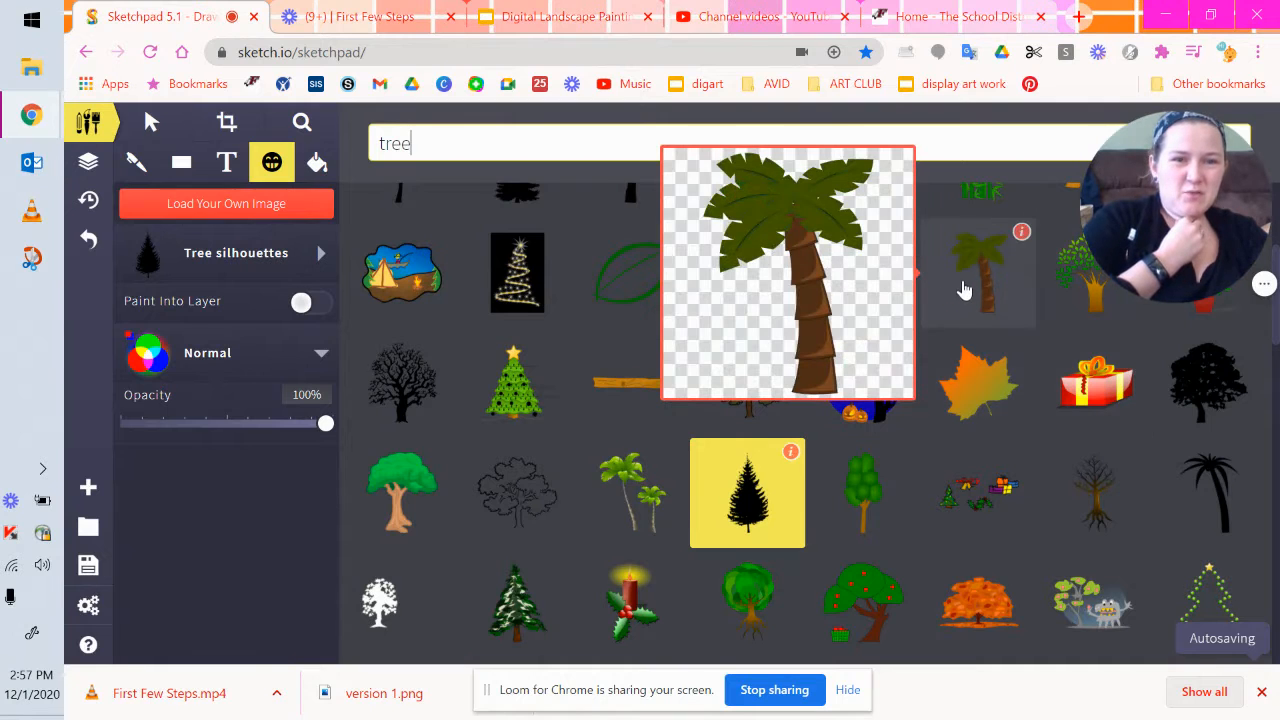
mouse_move(1224, 391)
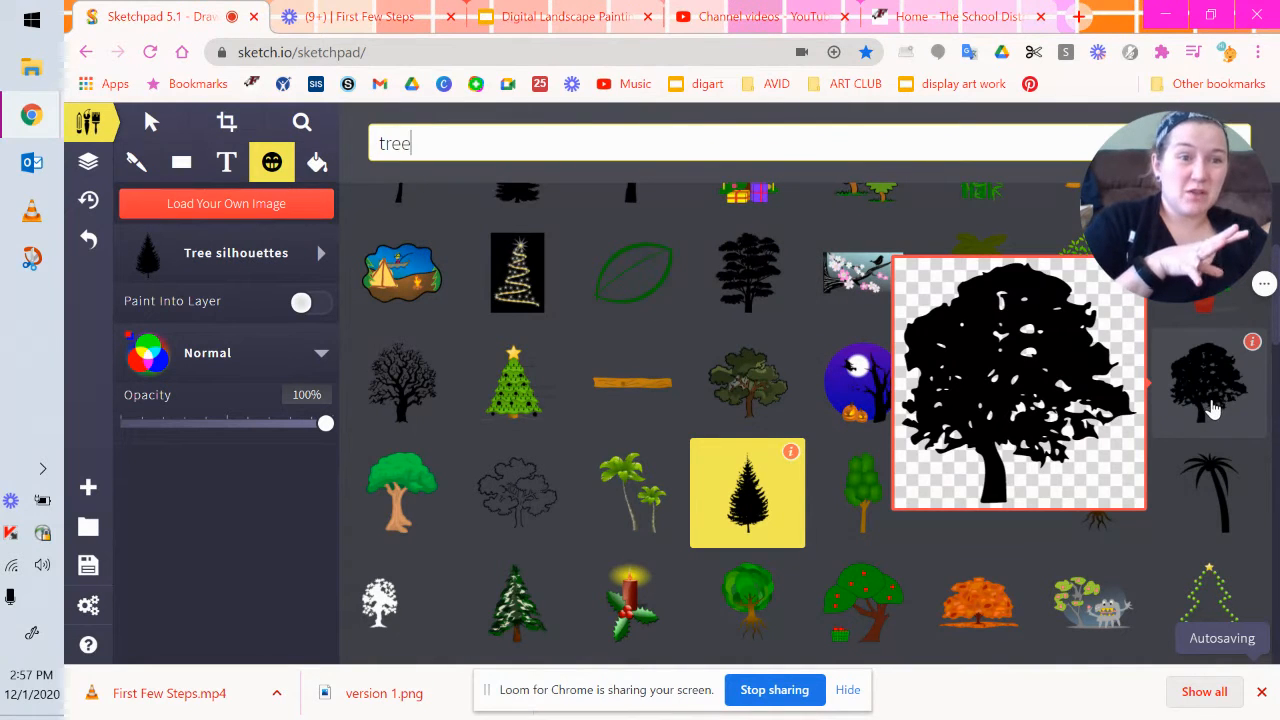
scroll(1212, 412, "down", 1)
scroll(1211, 415, "down", 3)
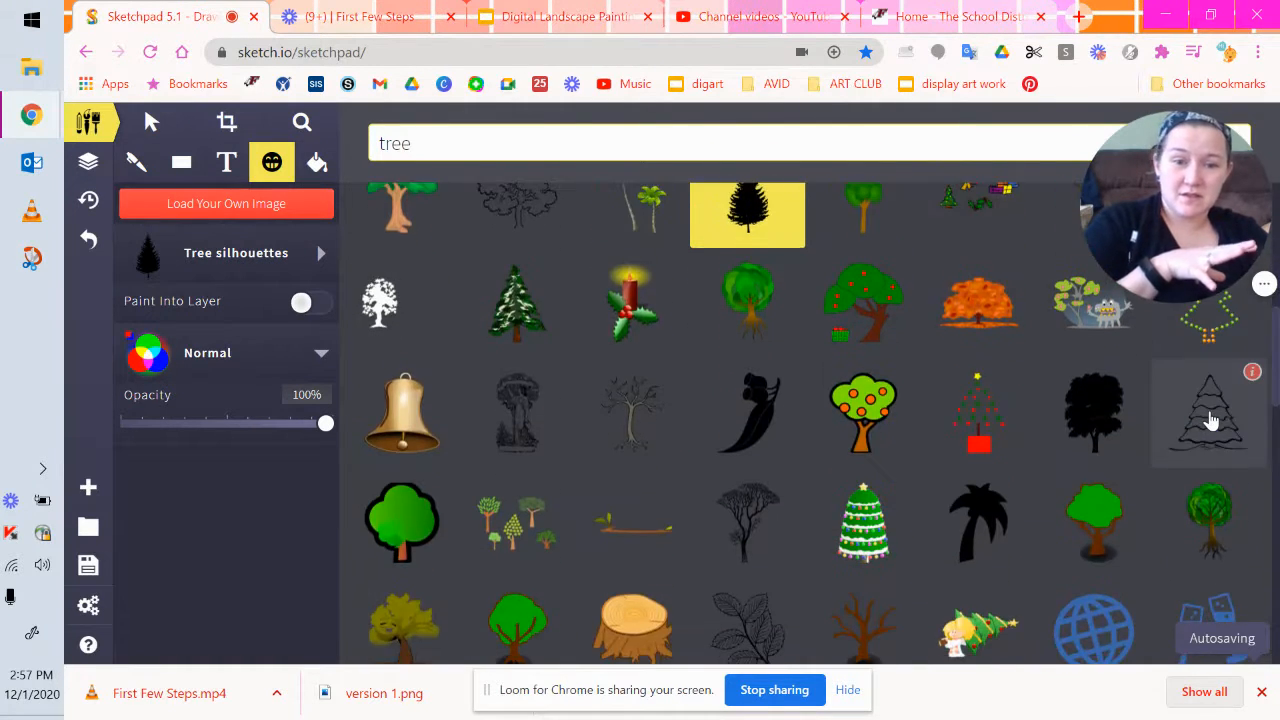
scroll(1212, 430, "down", 5)
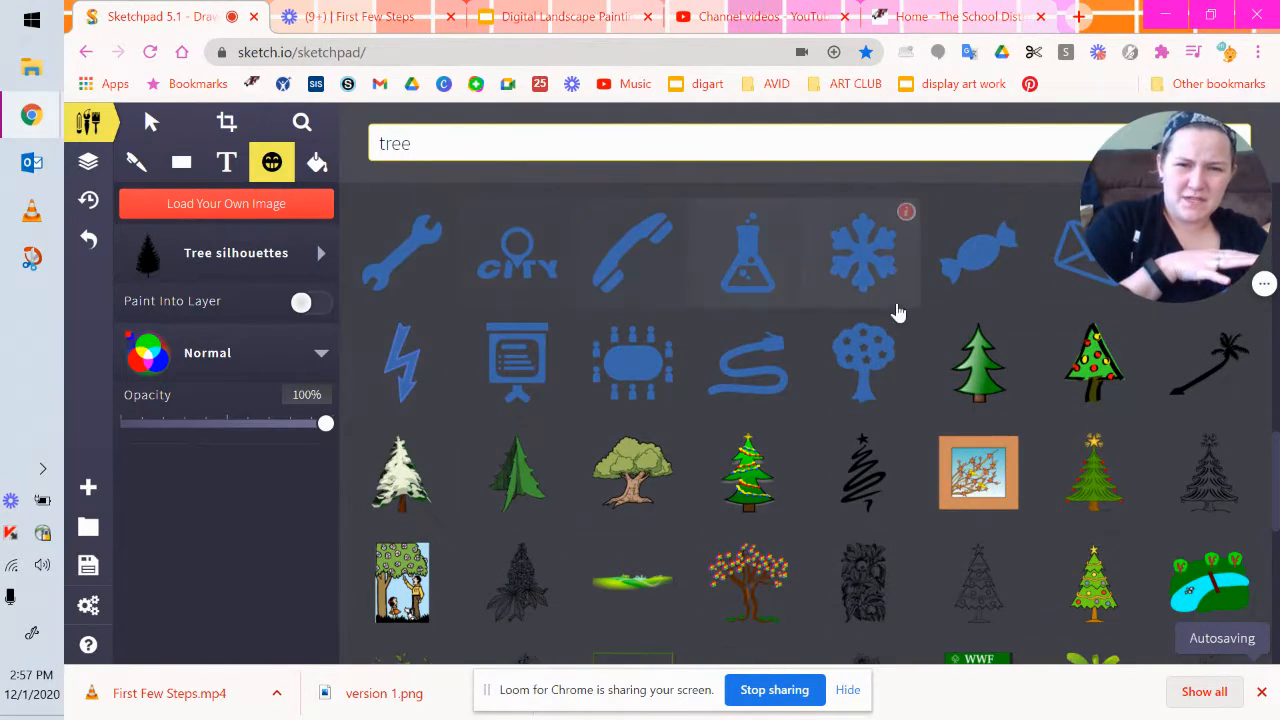
scroll(971, 414, "down", 2)
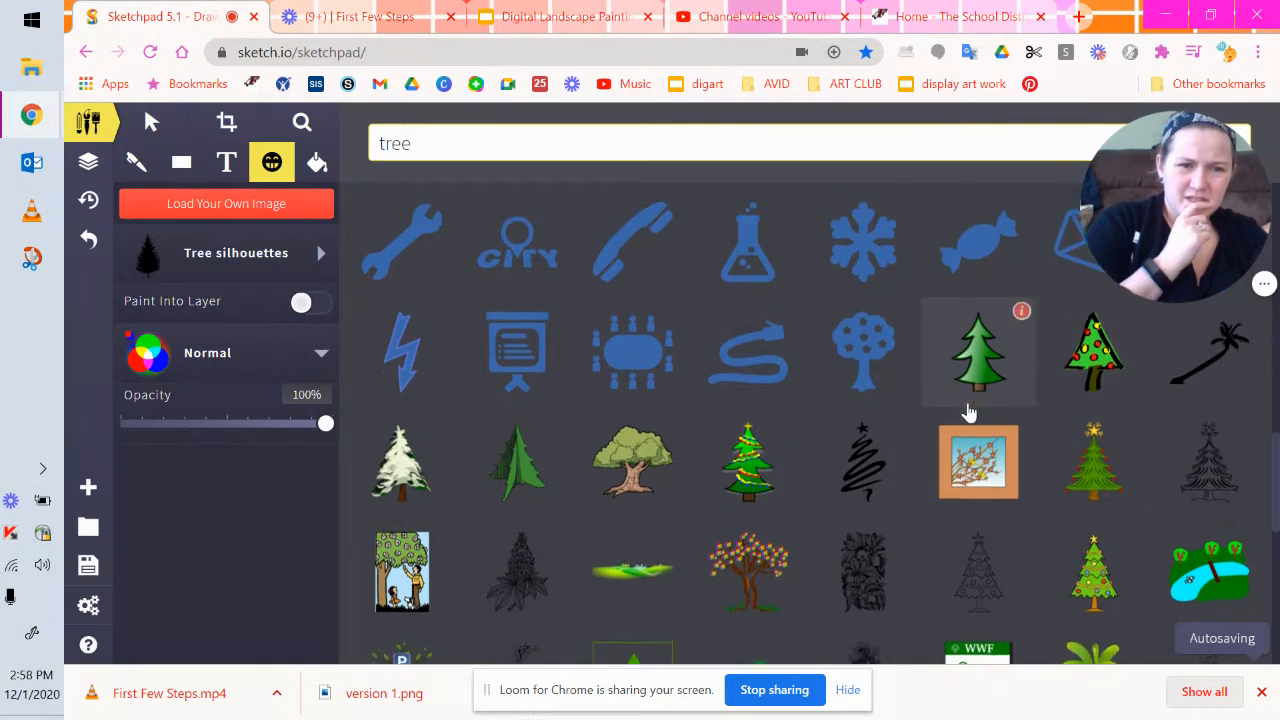
scroll(971, 414, "down", 2)
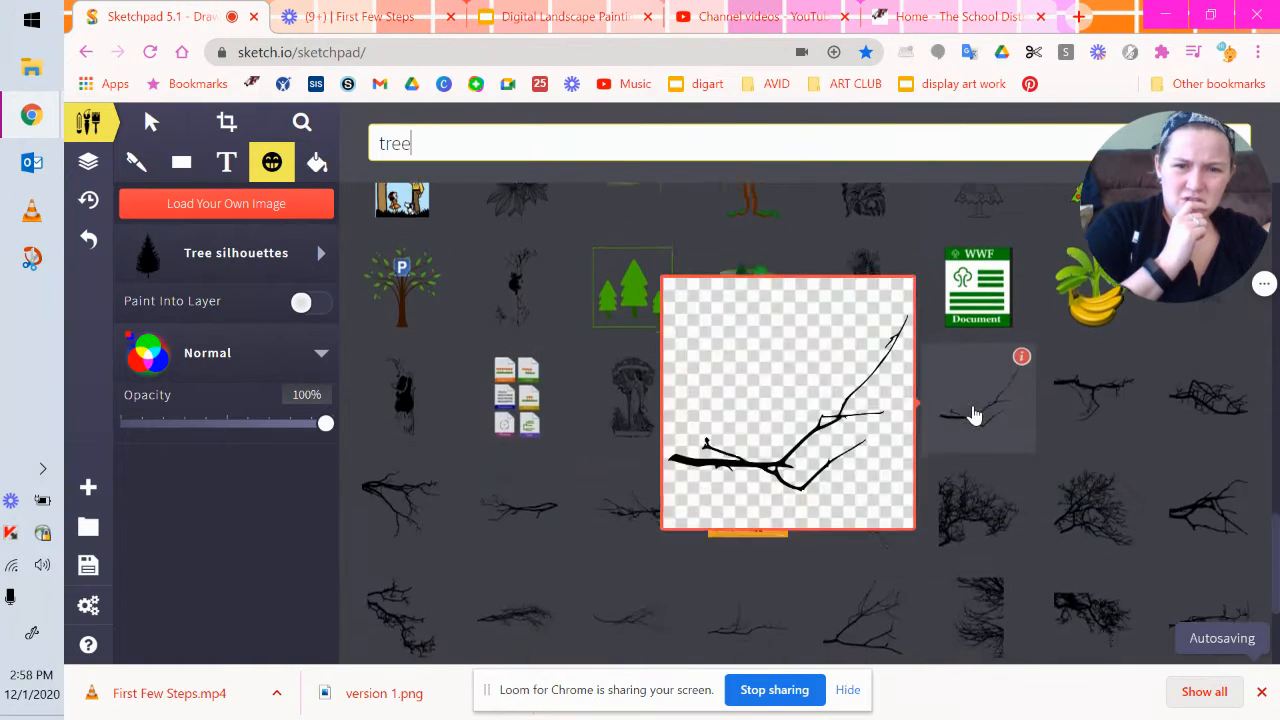
scroll(971, 414, "down", 2)
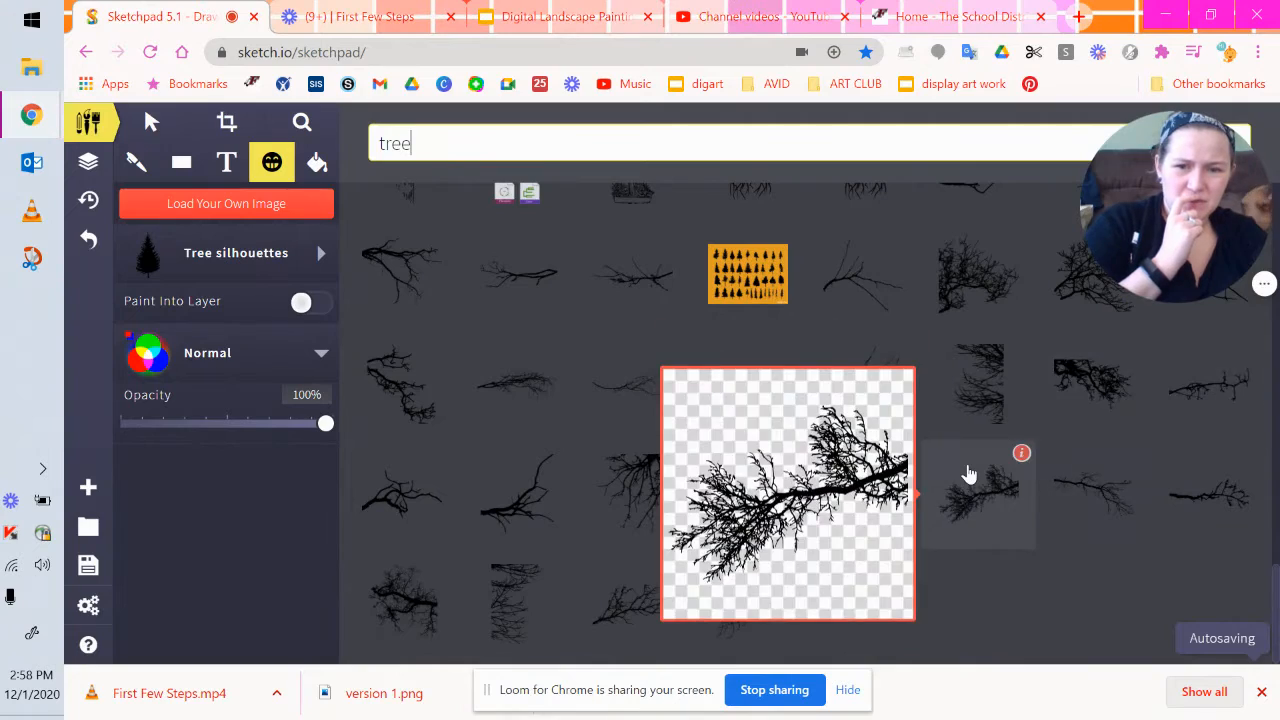
scroll(975, 480, "up", 5)
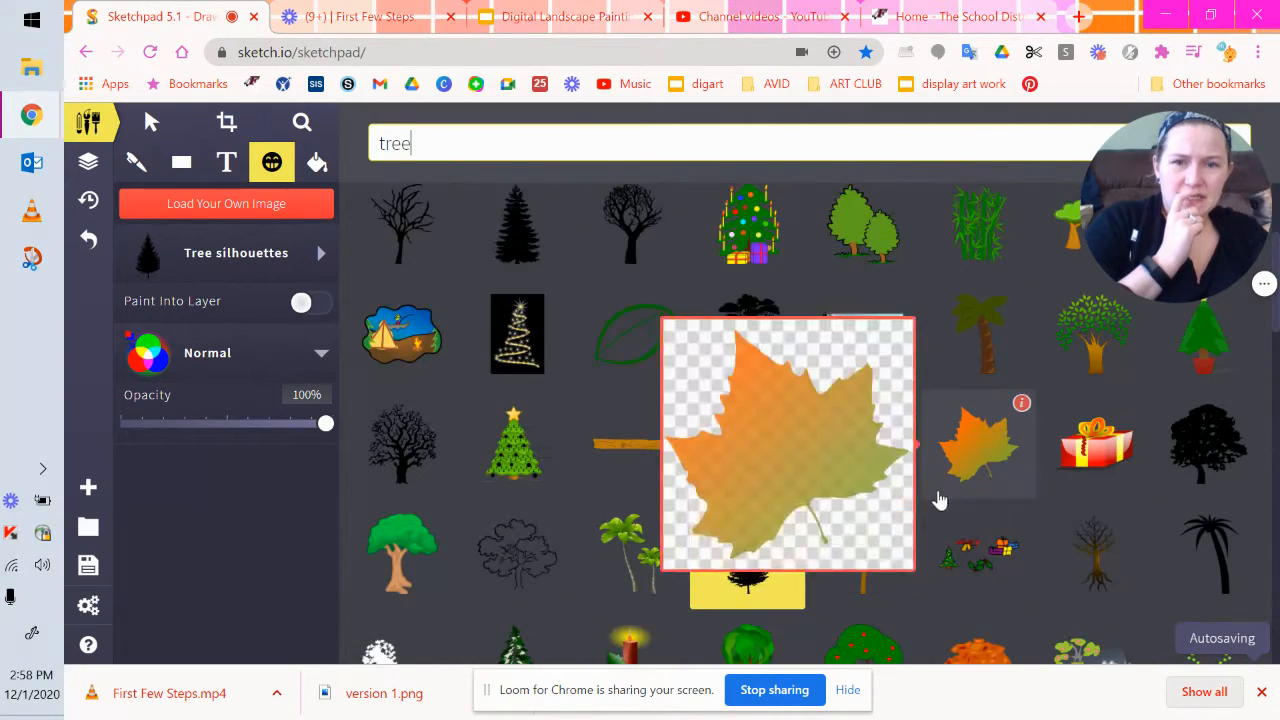
Add the black pine tree silhouette, enlarge it and place it in the foreground overlapping the landscape's right edge
scroll(943, 491, "up", 2)
left_click(505, 480)
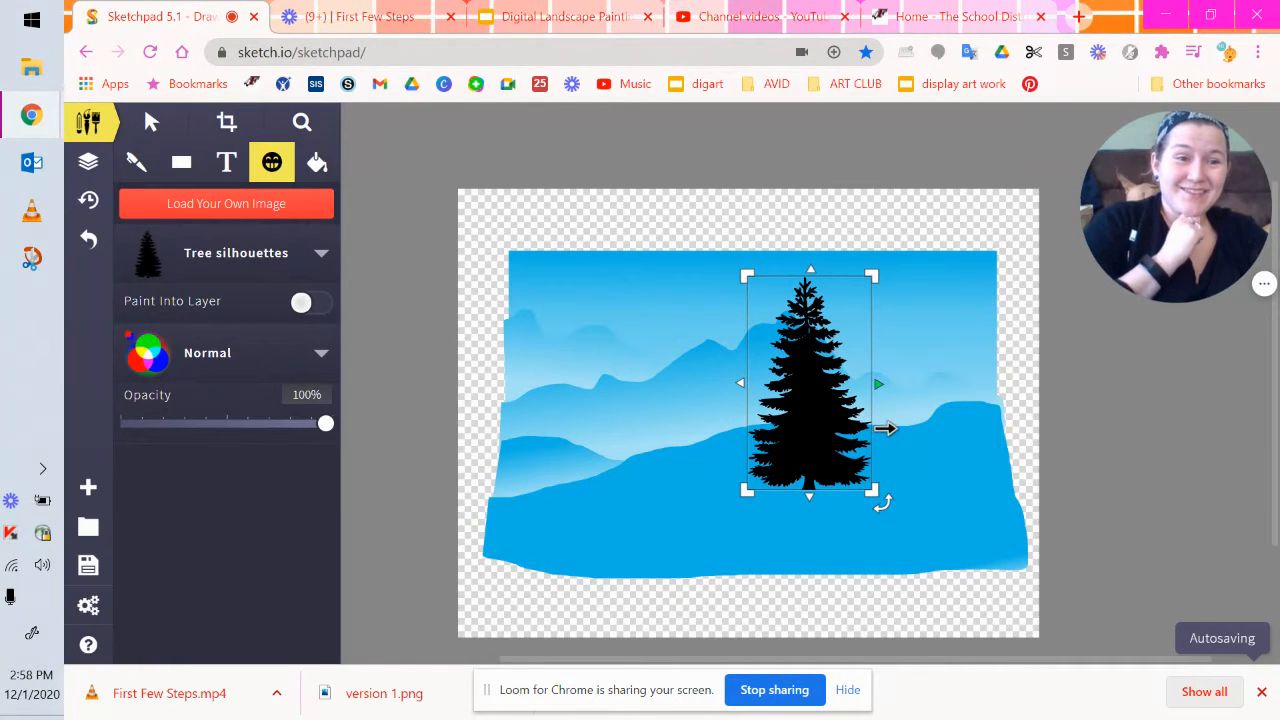
left_click_drag(807, 413, 957, 508)
left_click_drag(889, 366, 853, 312)
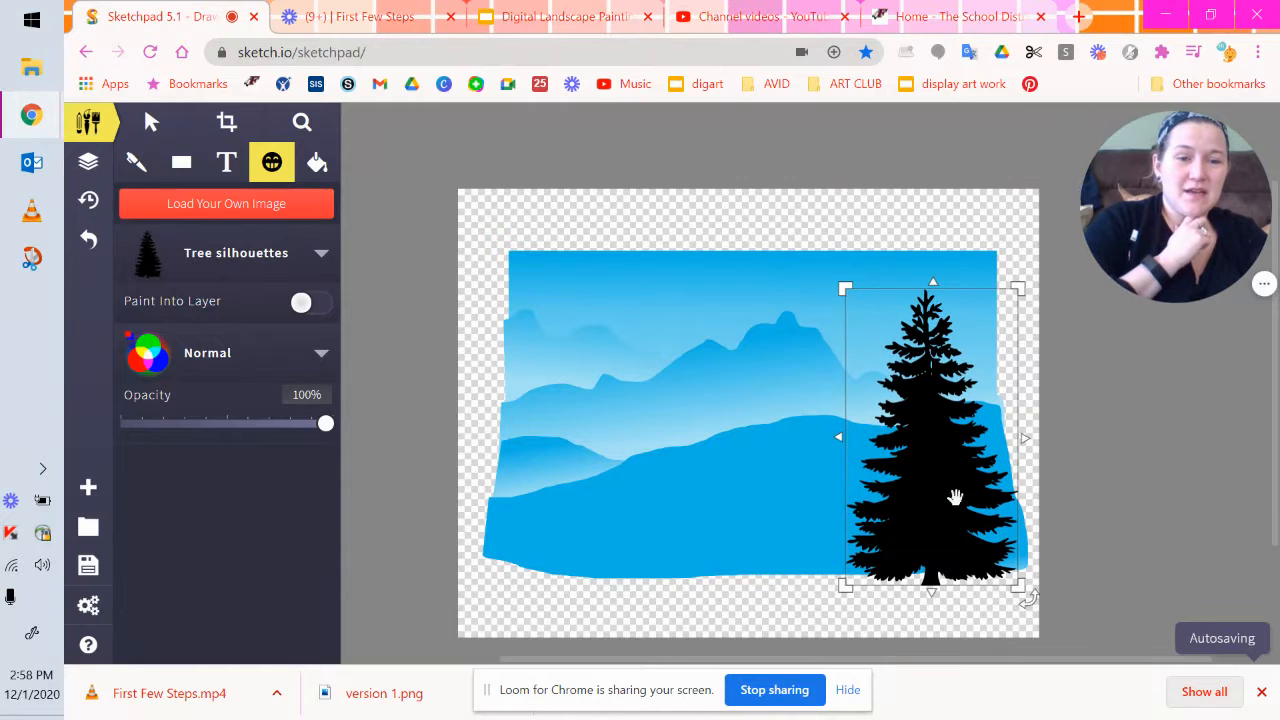
left_click_drag(951, 491, 973, 500)
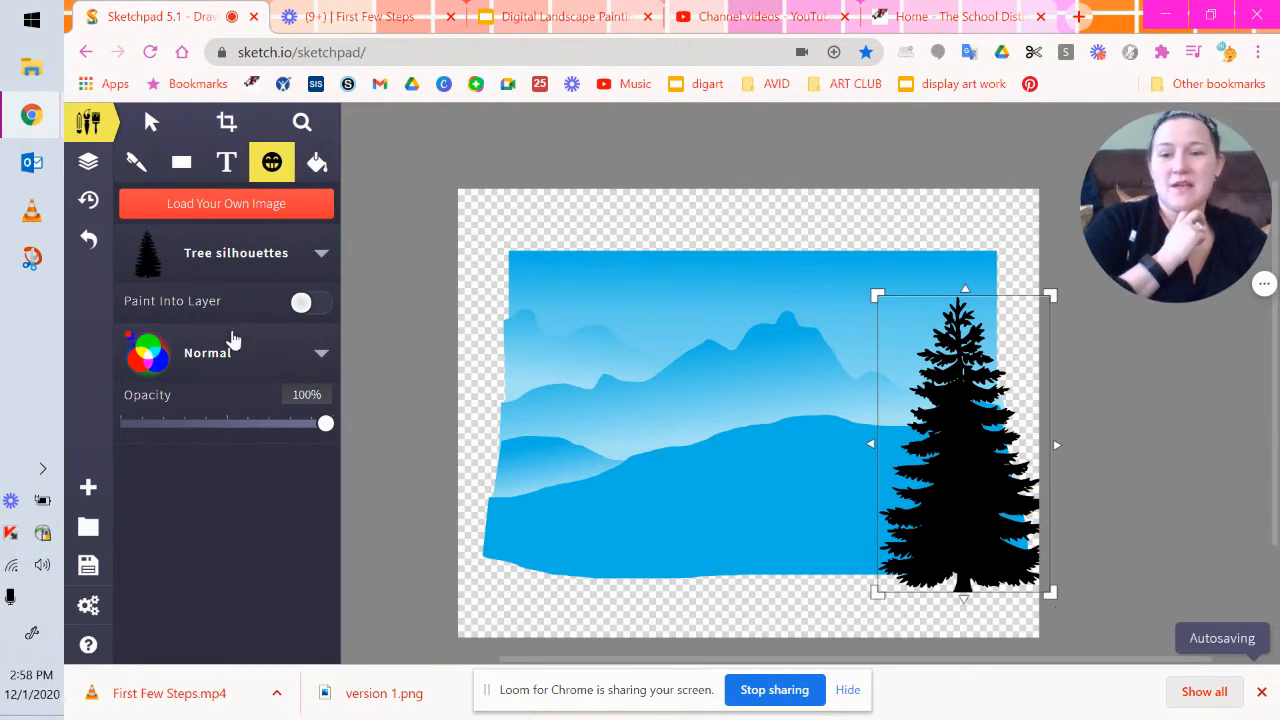
Recolour the pine tree with a Vector Fill in dark green 03381d
left_click(318, 166)
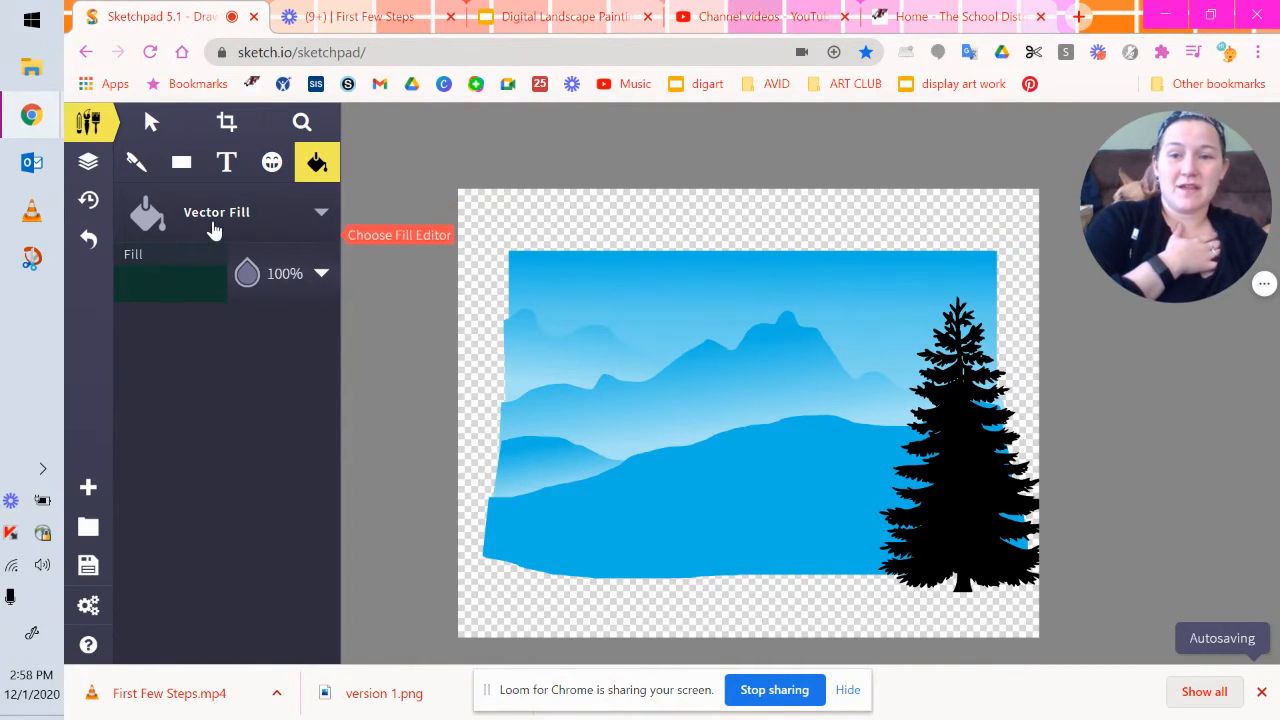
left_click(214, 228)
left_click(177, 286)
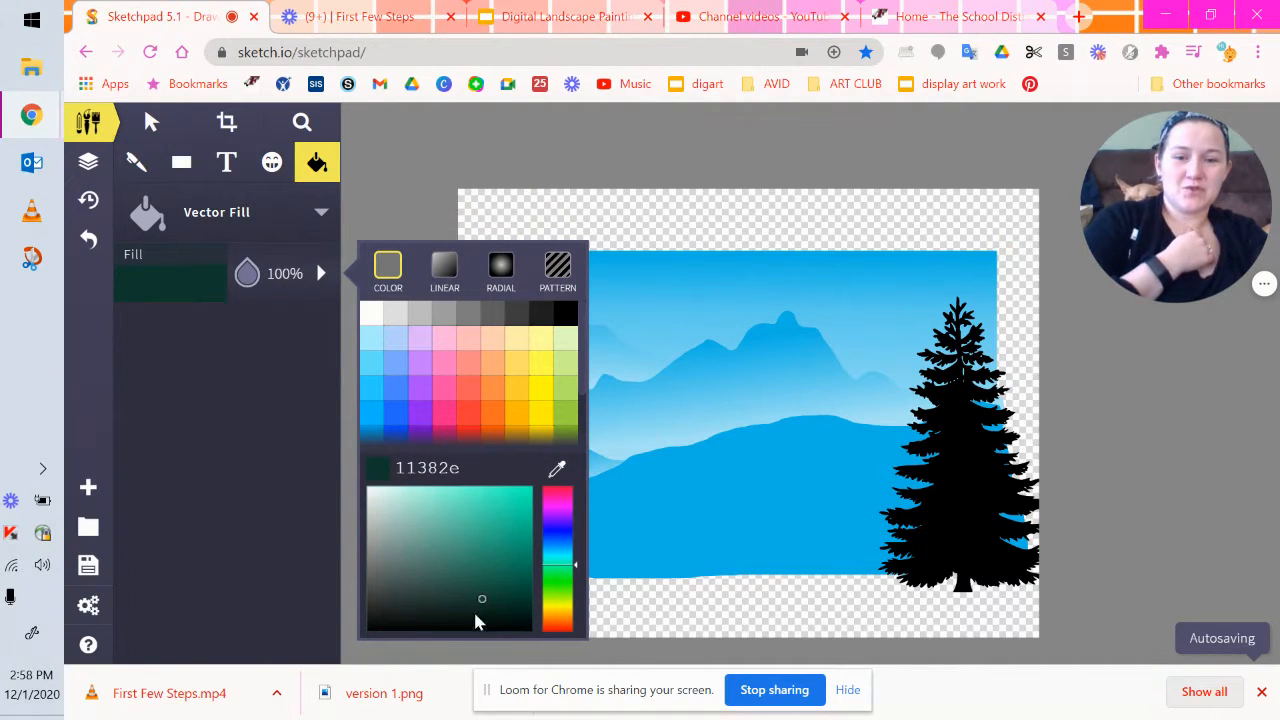
scroll(563, 375, "down", 3)
left_click(567, 415)
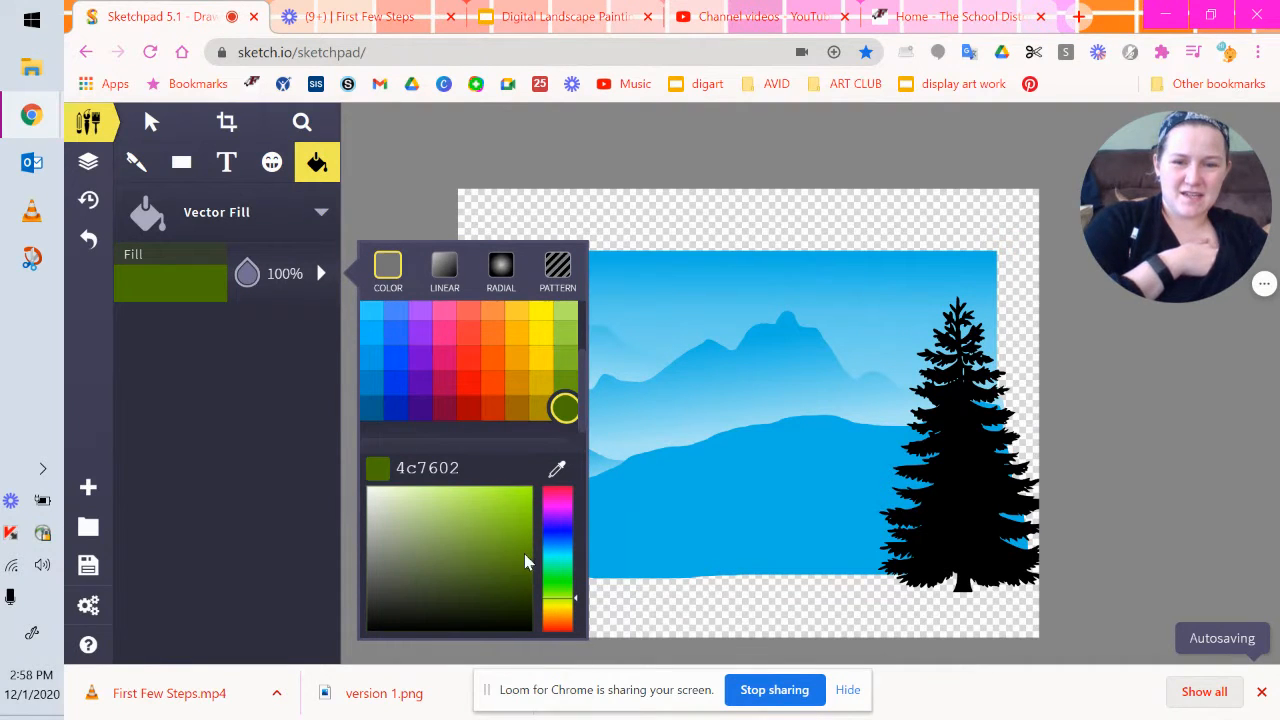
left_click(575, 597)
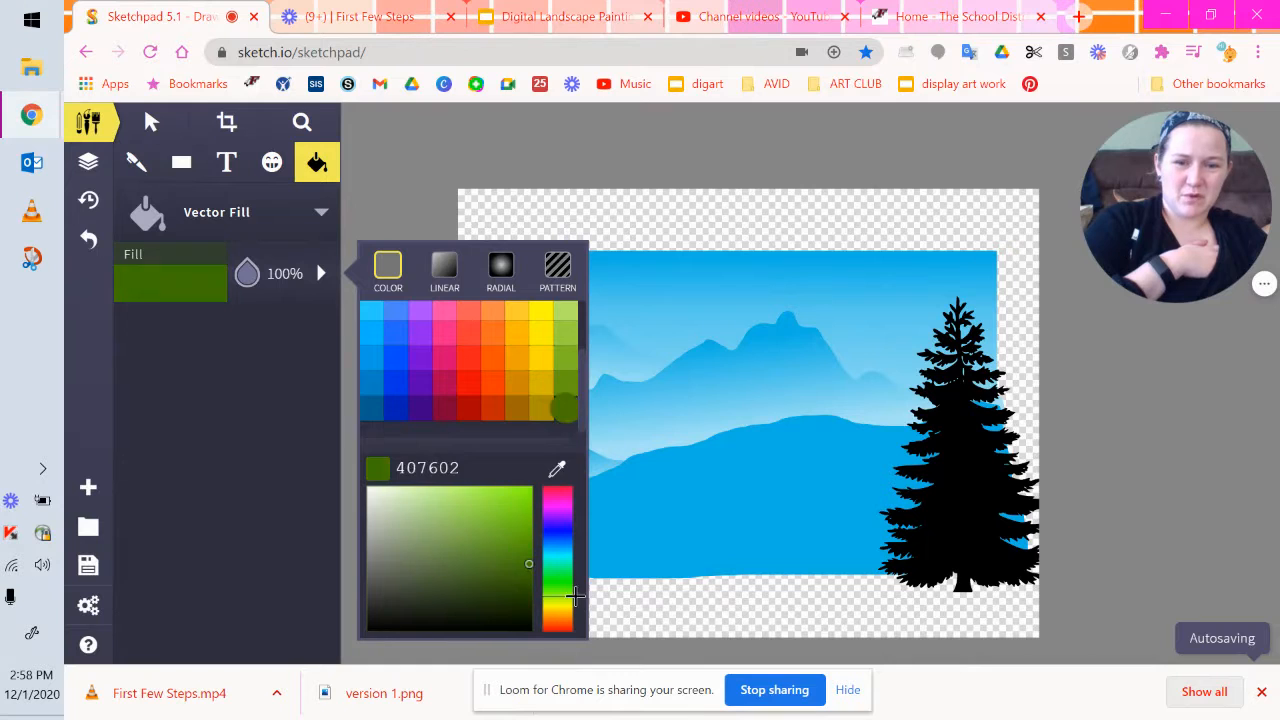
left_click_drag(575, 597, 572, 571)
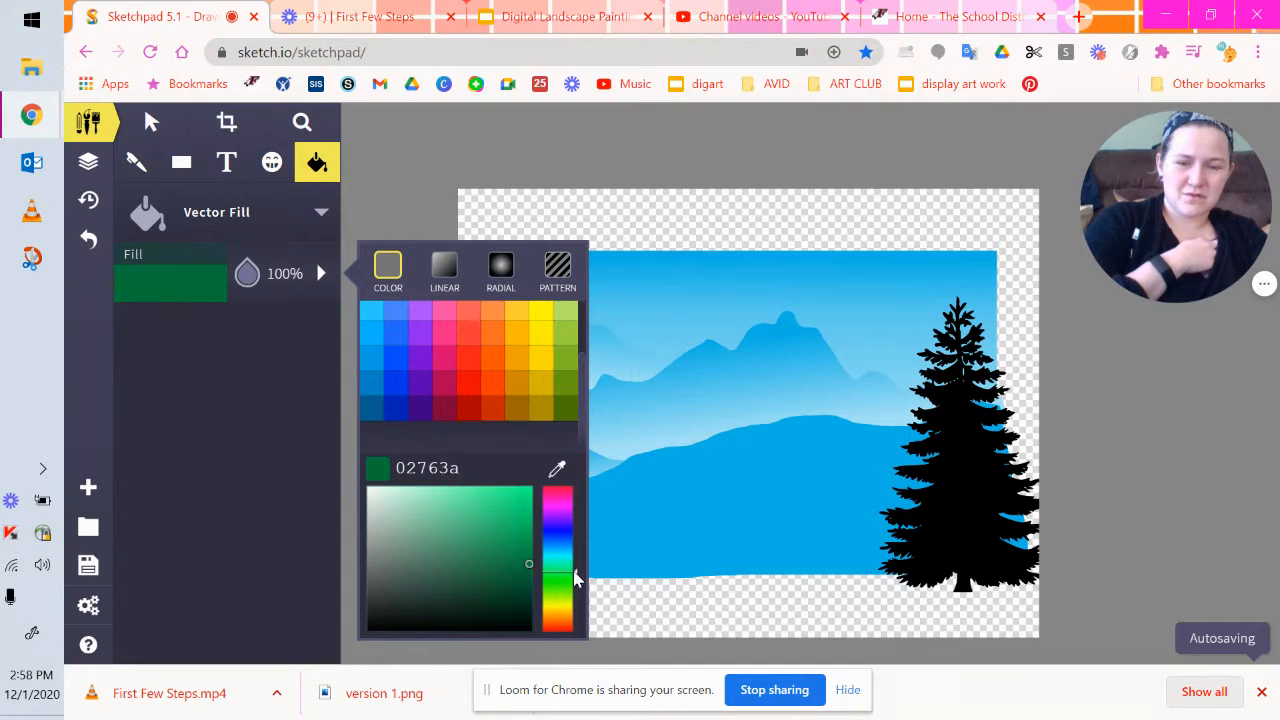
left_click(519, 602)
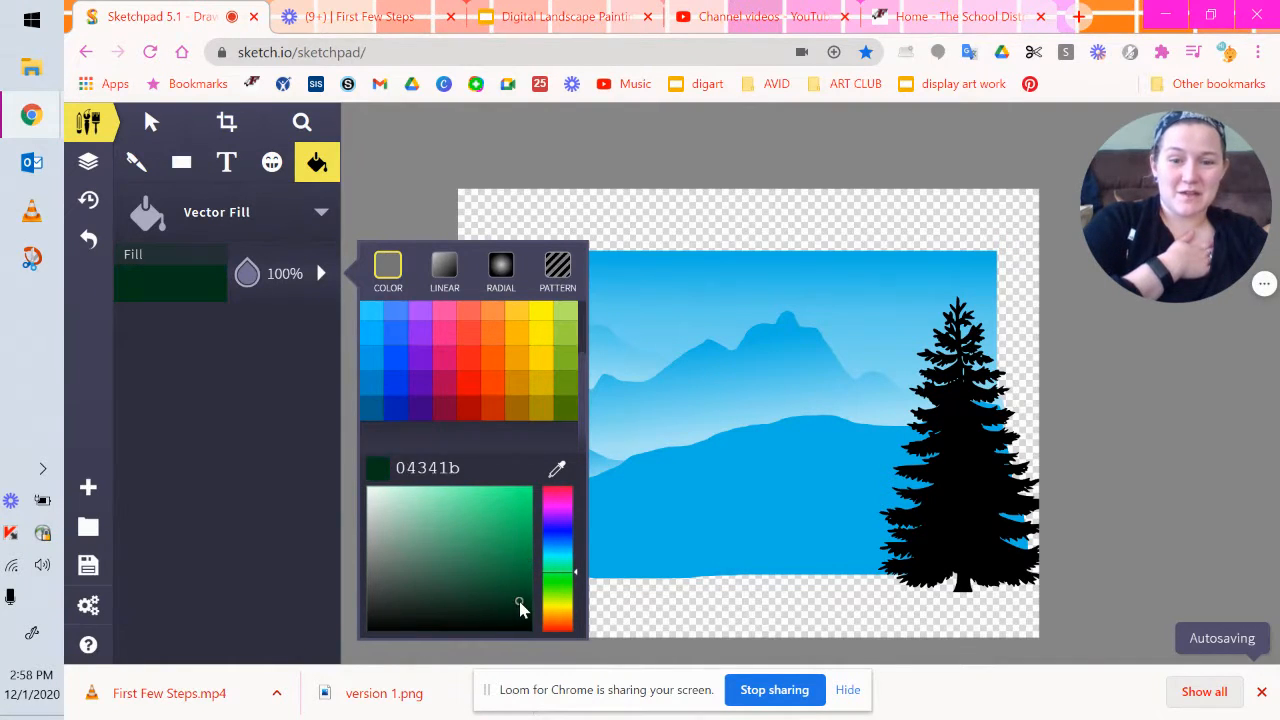
left_click_drag(519, 603, 523, 602)
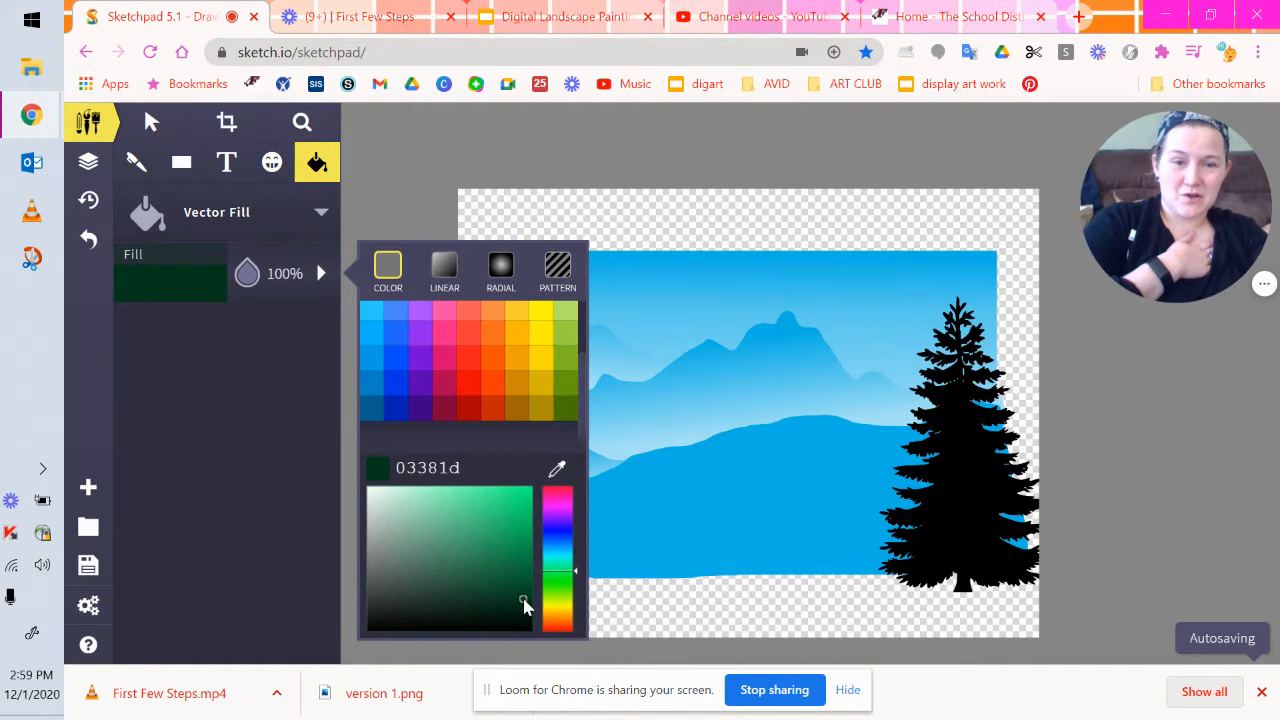
left_click(965, 498)
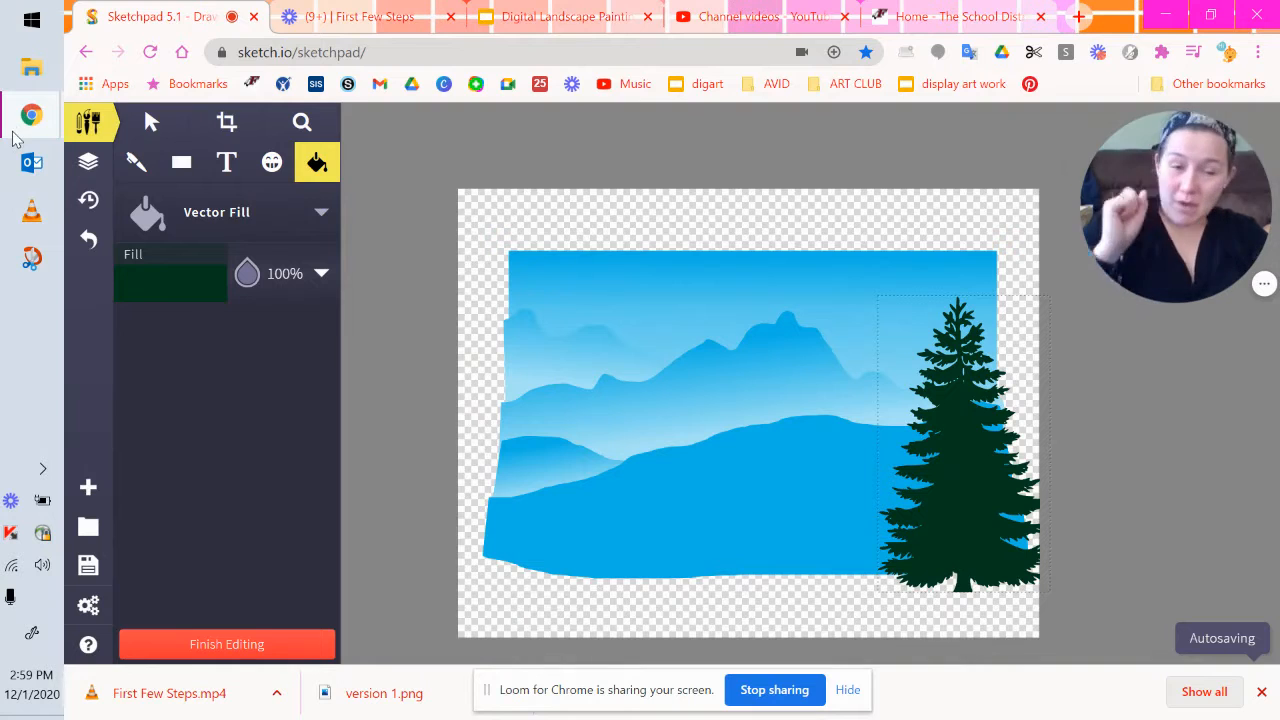
Rename the pine tree's clipart layer as "dark green tree"
mouse_move(15, 138)
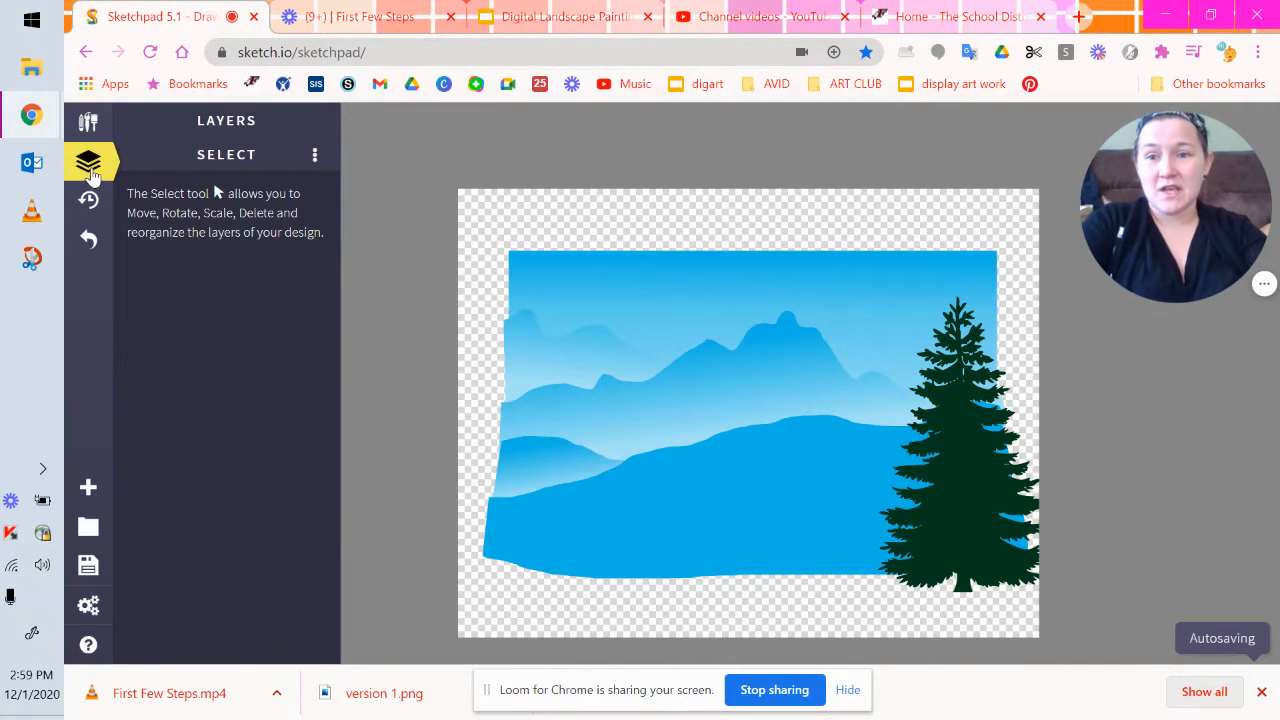
left_click(90, 172)
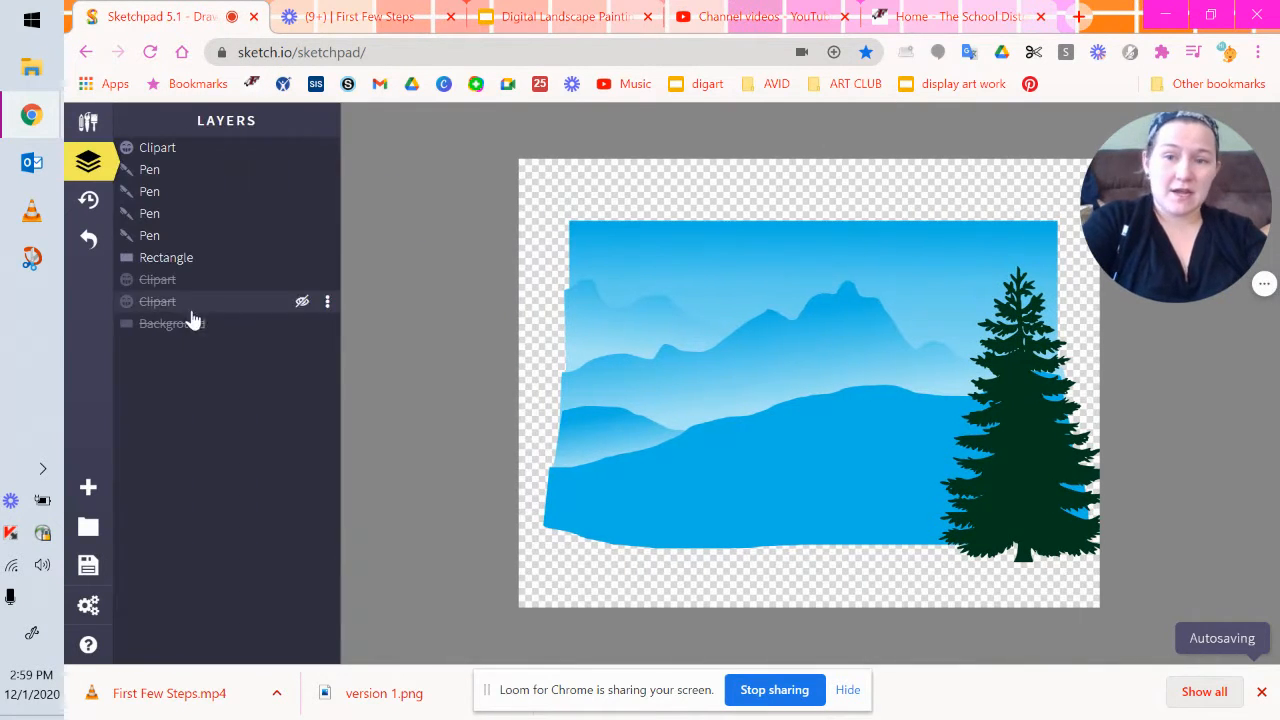
left_click(155, 155)
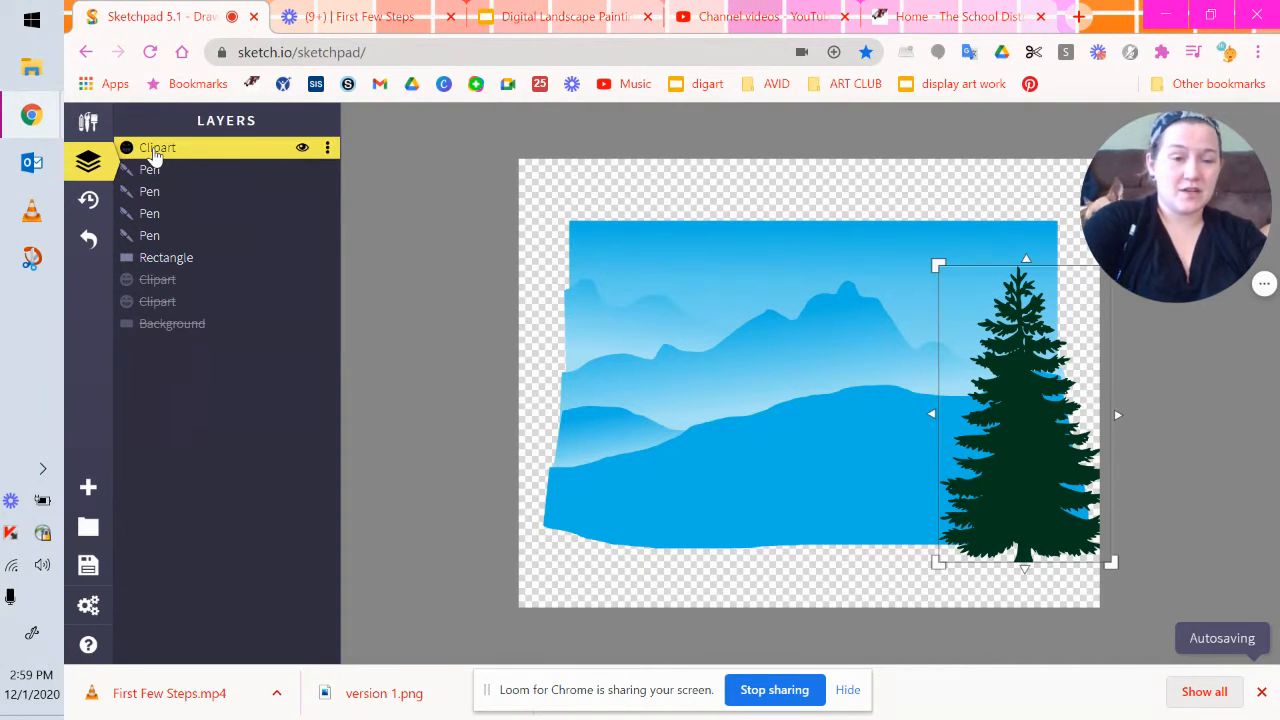
double_click(155, 150)
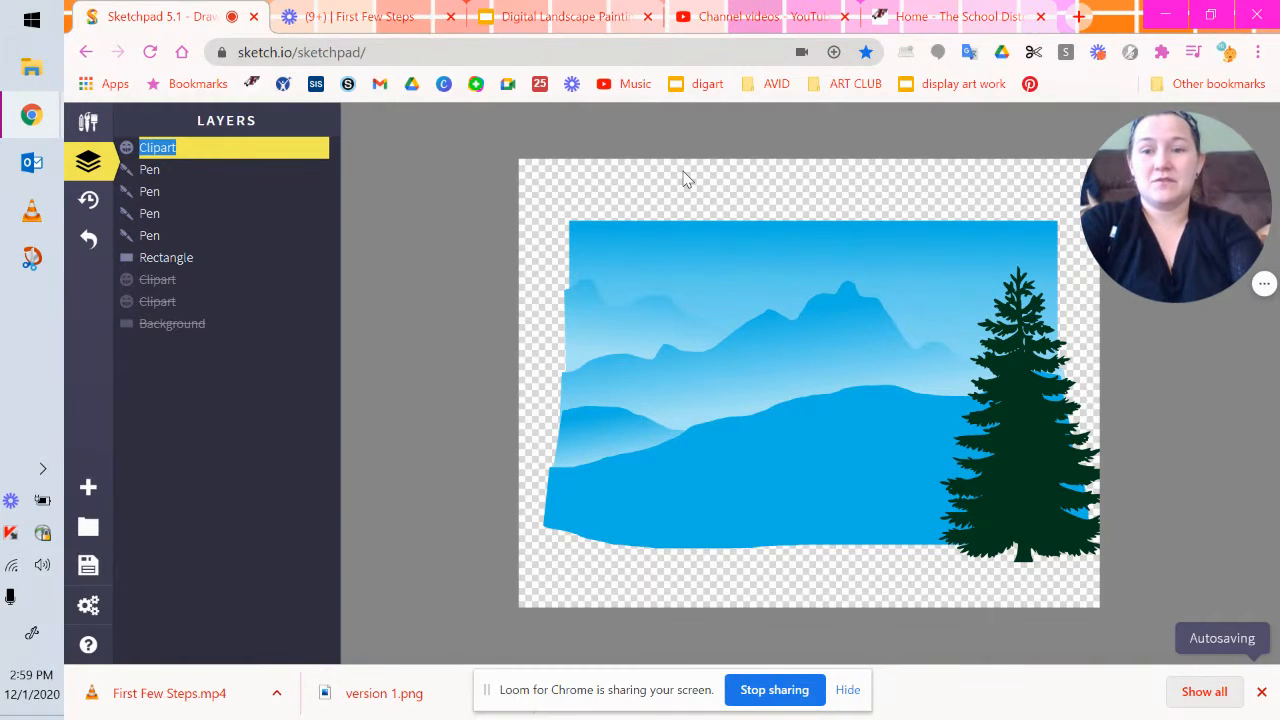
type("cl")
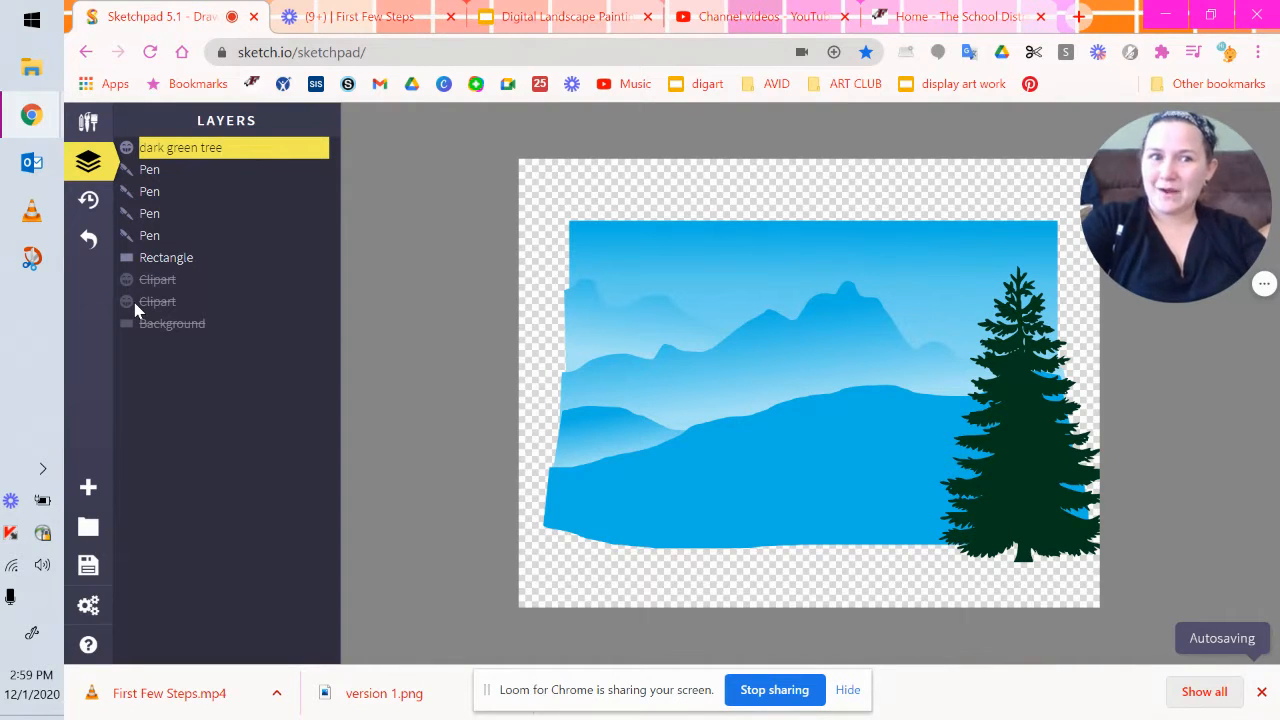
left_click(153, 268)
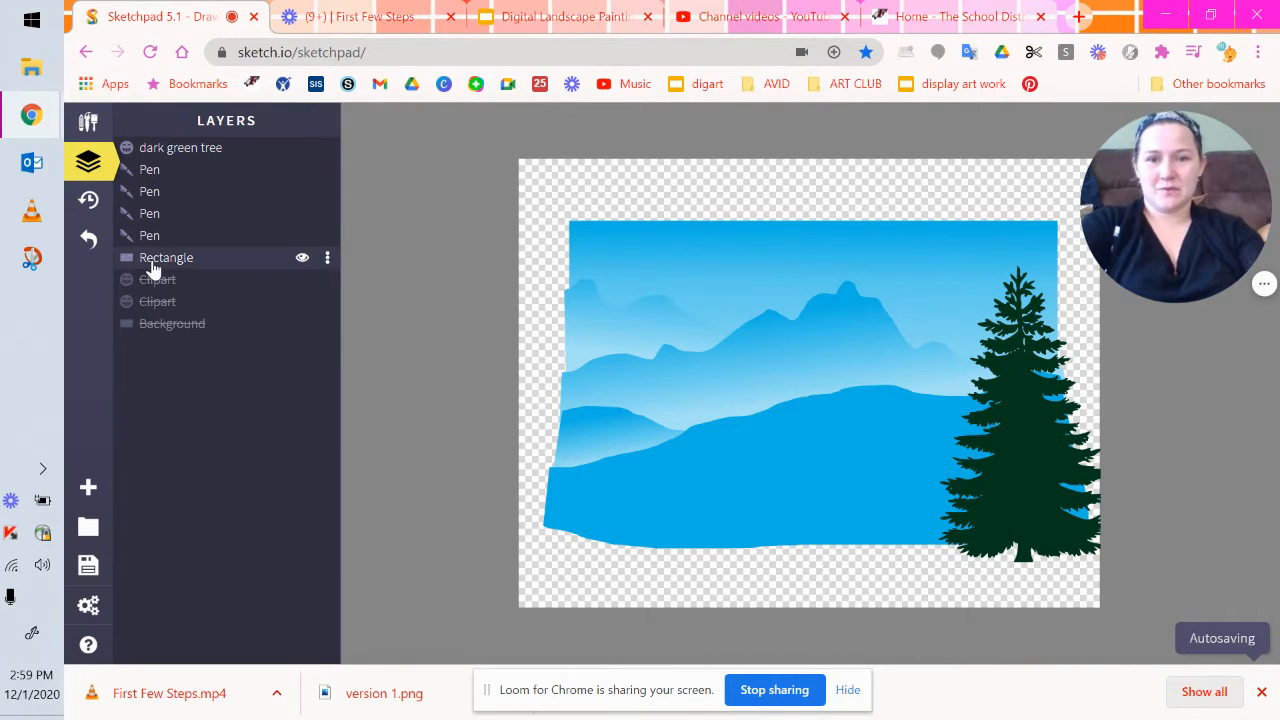
Rename the Rectangle layer as "sky"
left_click(152, 266)
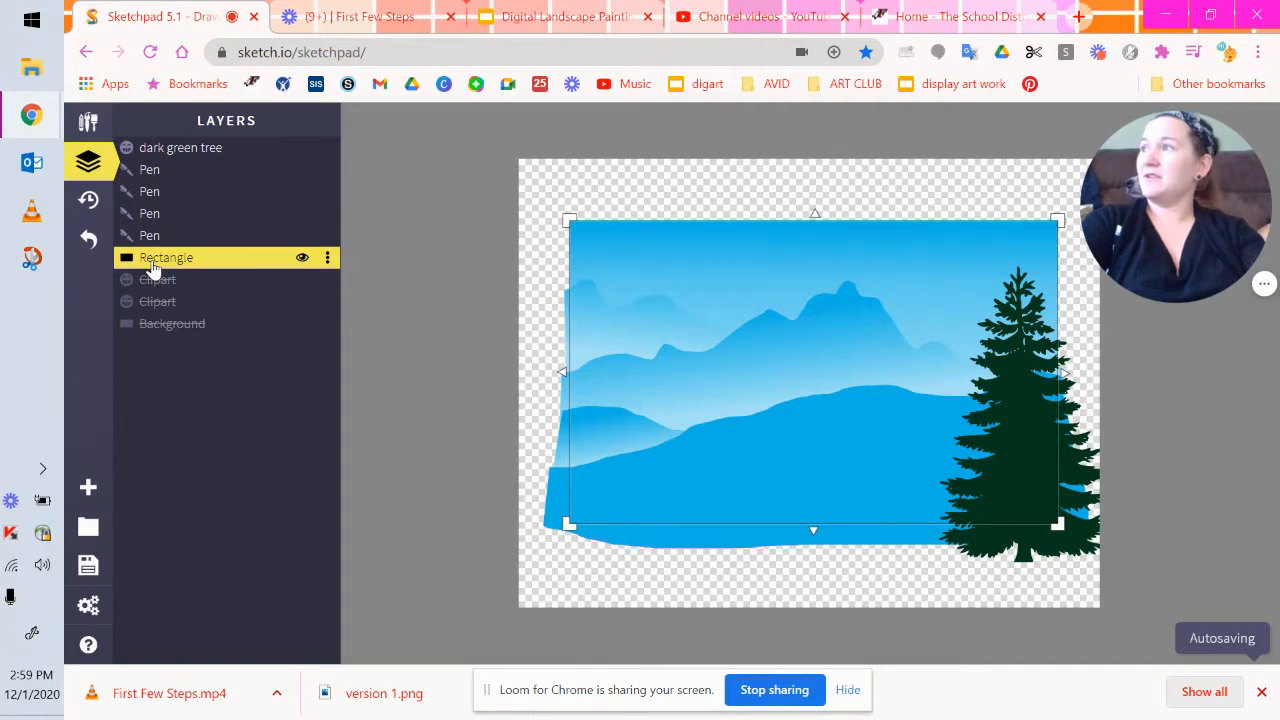
double_click(153, 262)
type("sky")
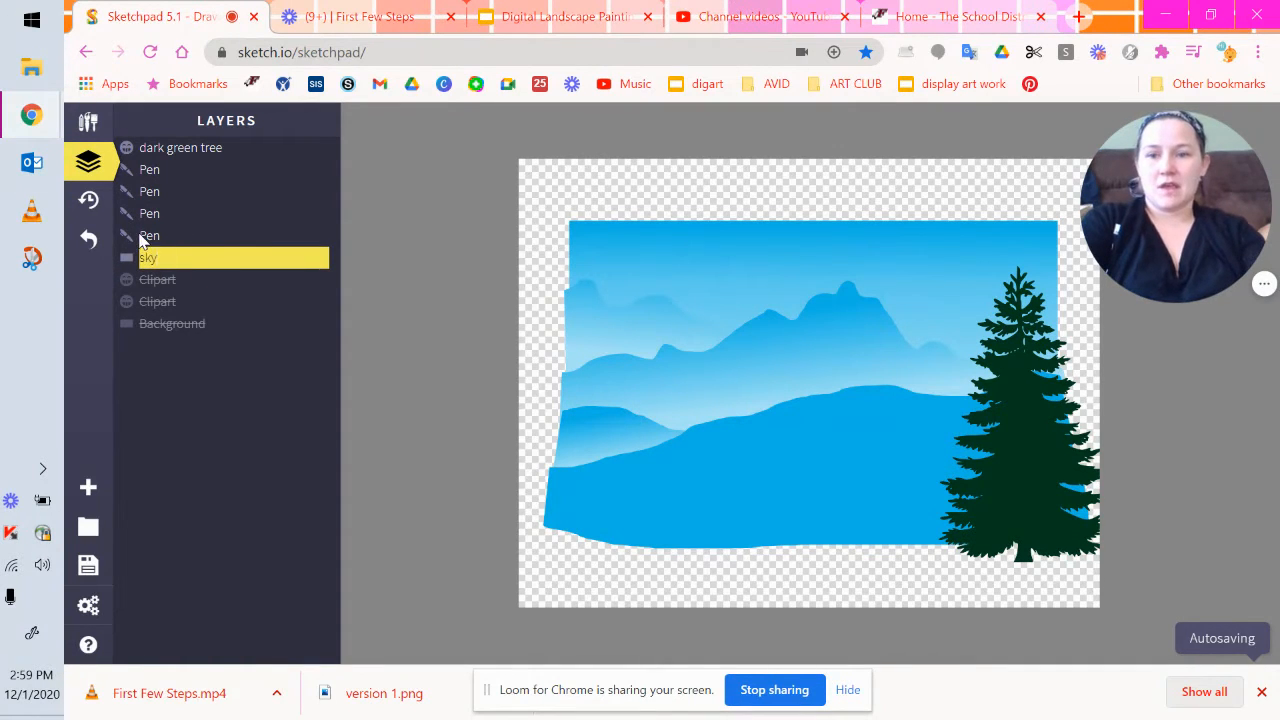
Rename the Pen layer directly above the sky layer as "background mountain"
left_click(141, 237)
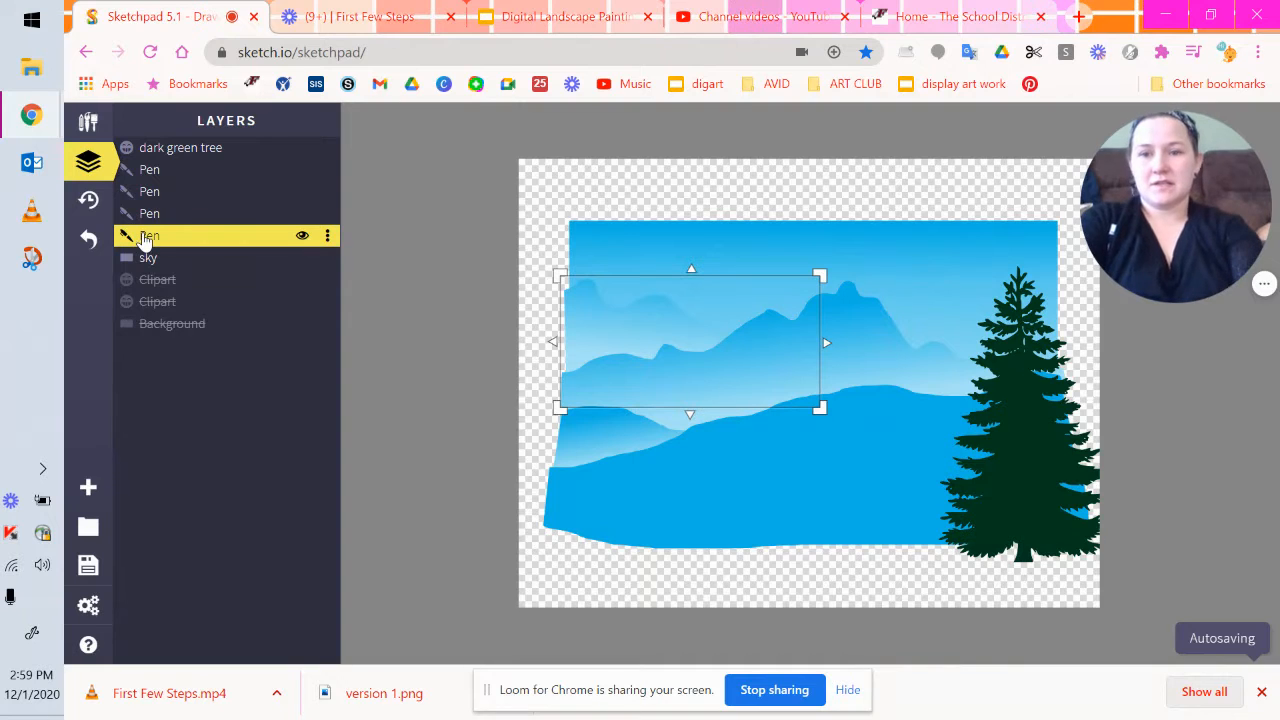
double_click(147, 238)
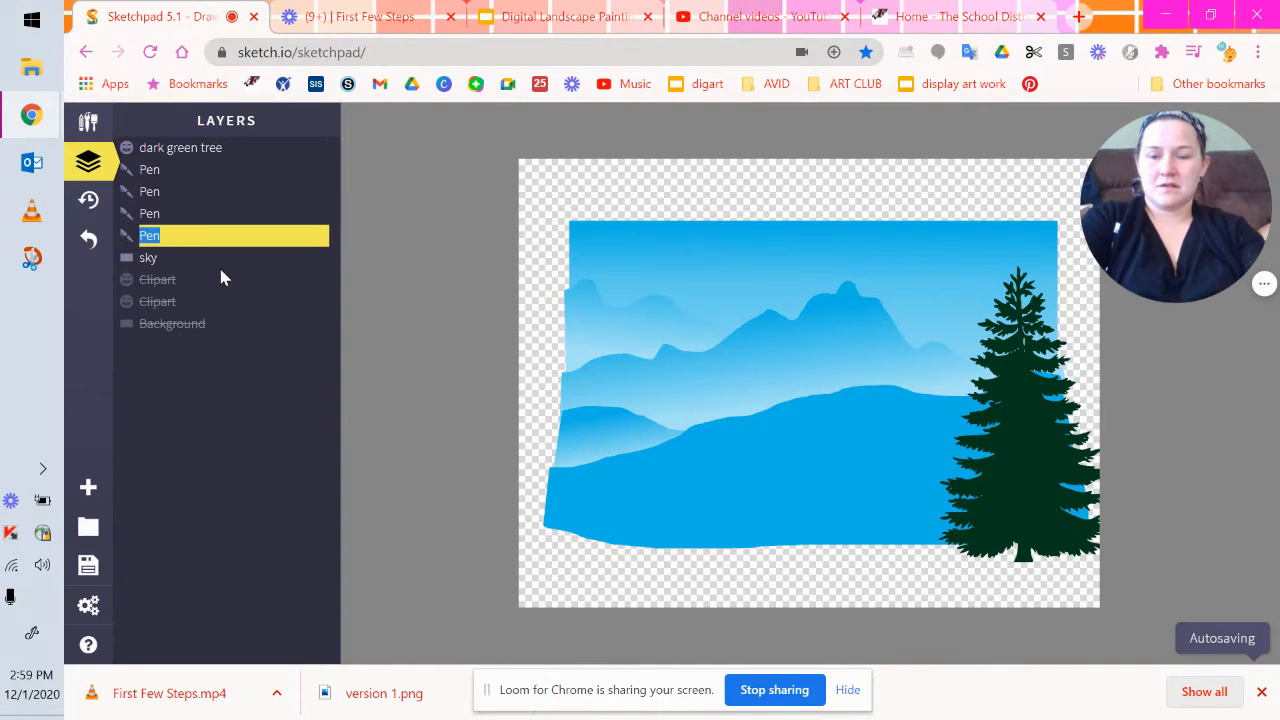
type("background m")
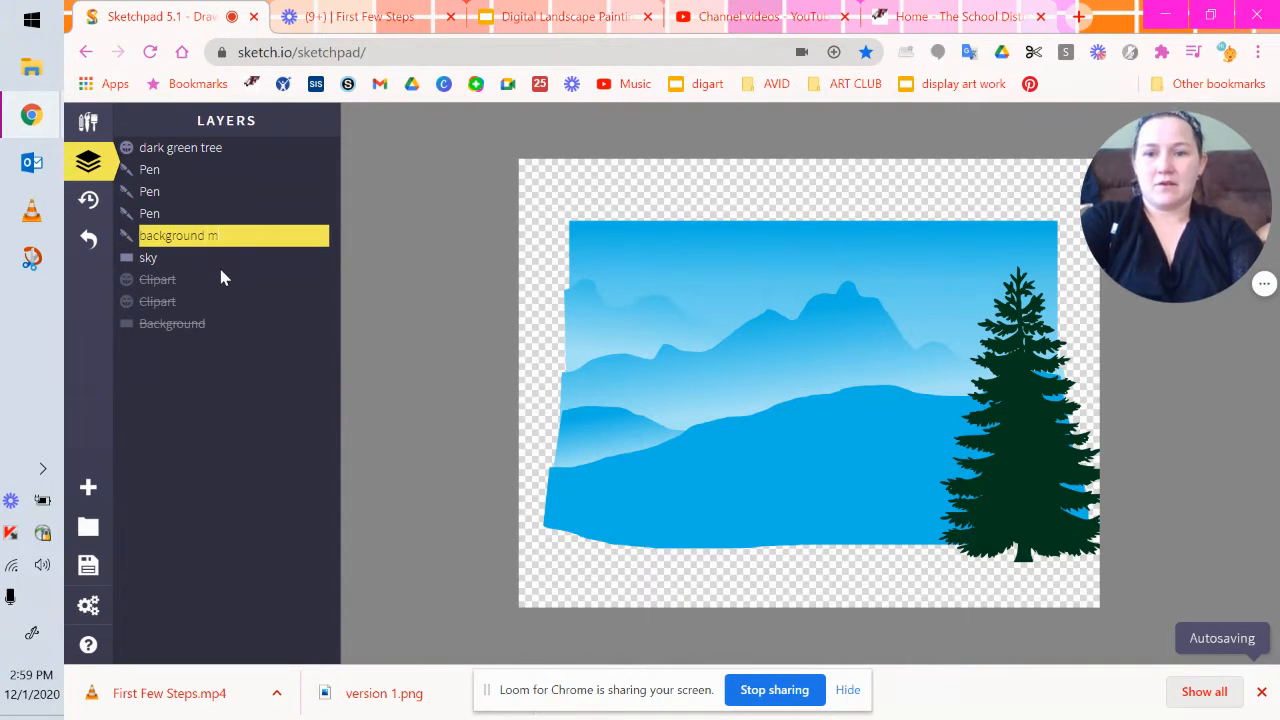
type("ountai")
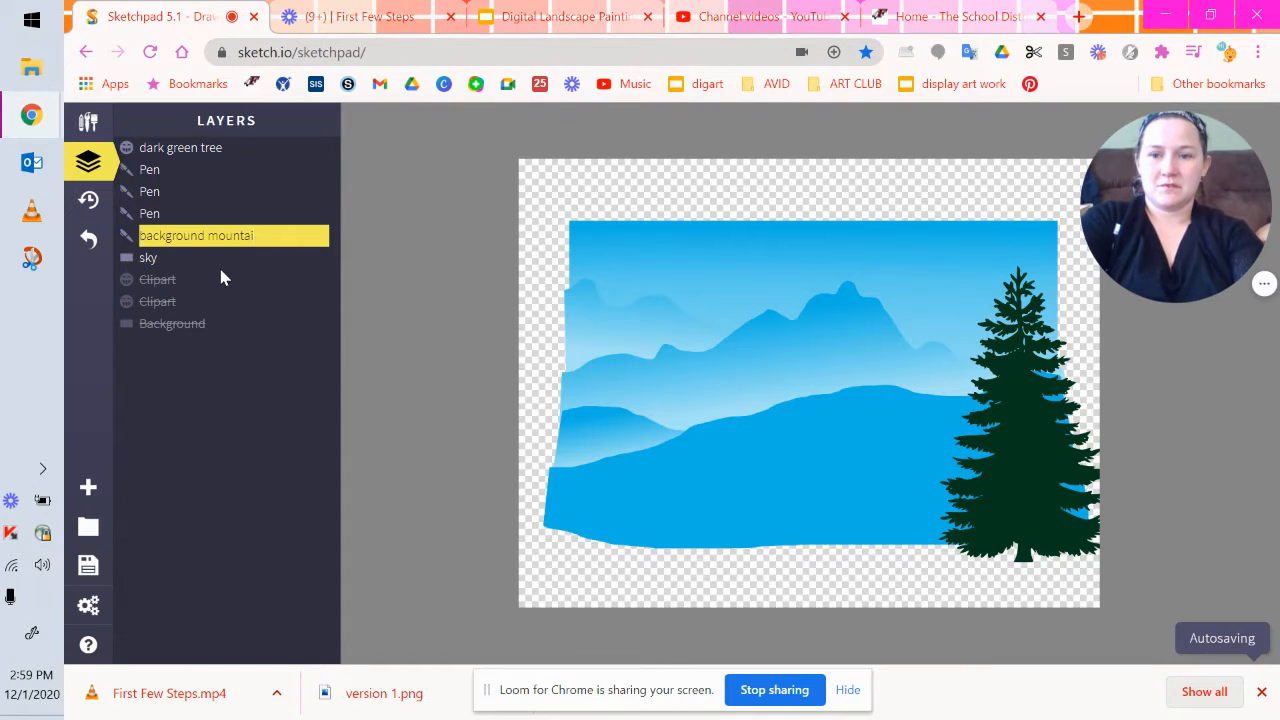
type("n")
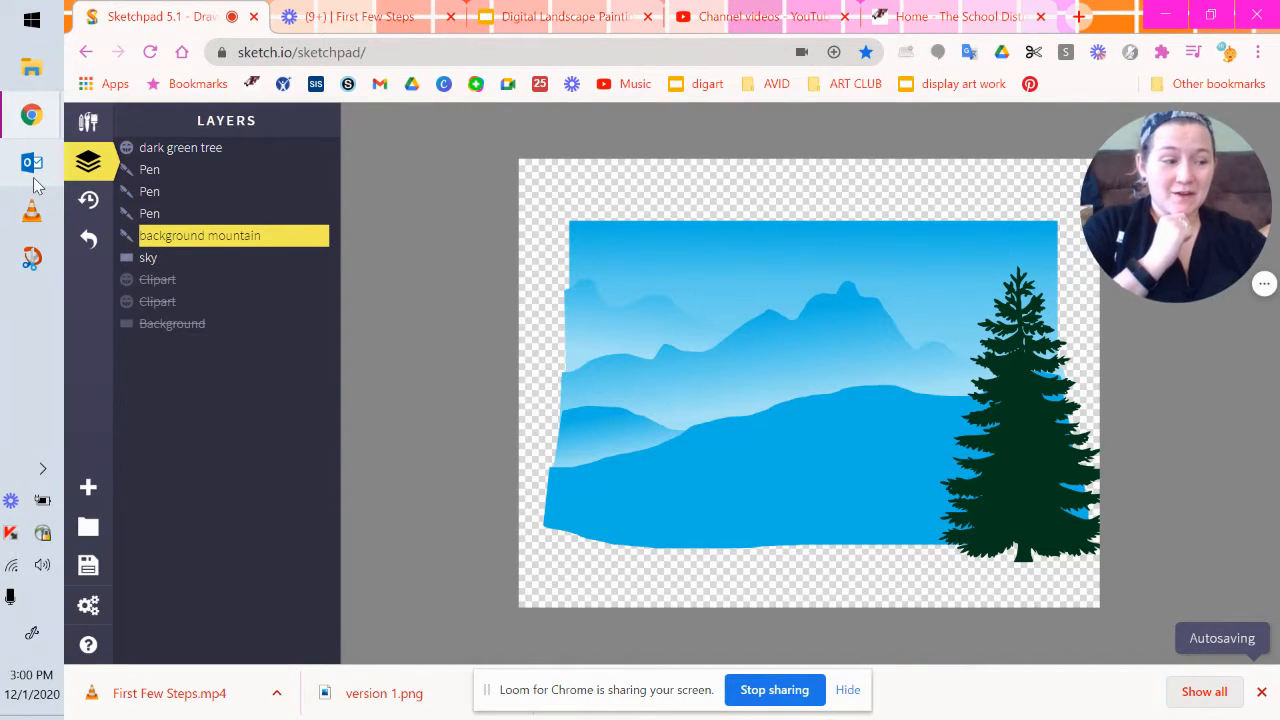
Search the clipart library for "tree" to find more pine silhouettes for the landscape
left_click(88, 123)
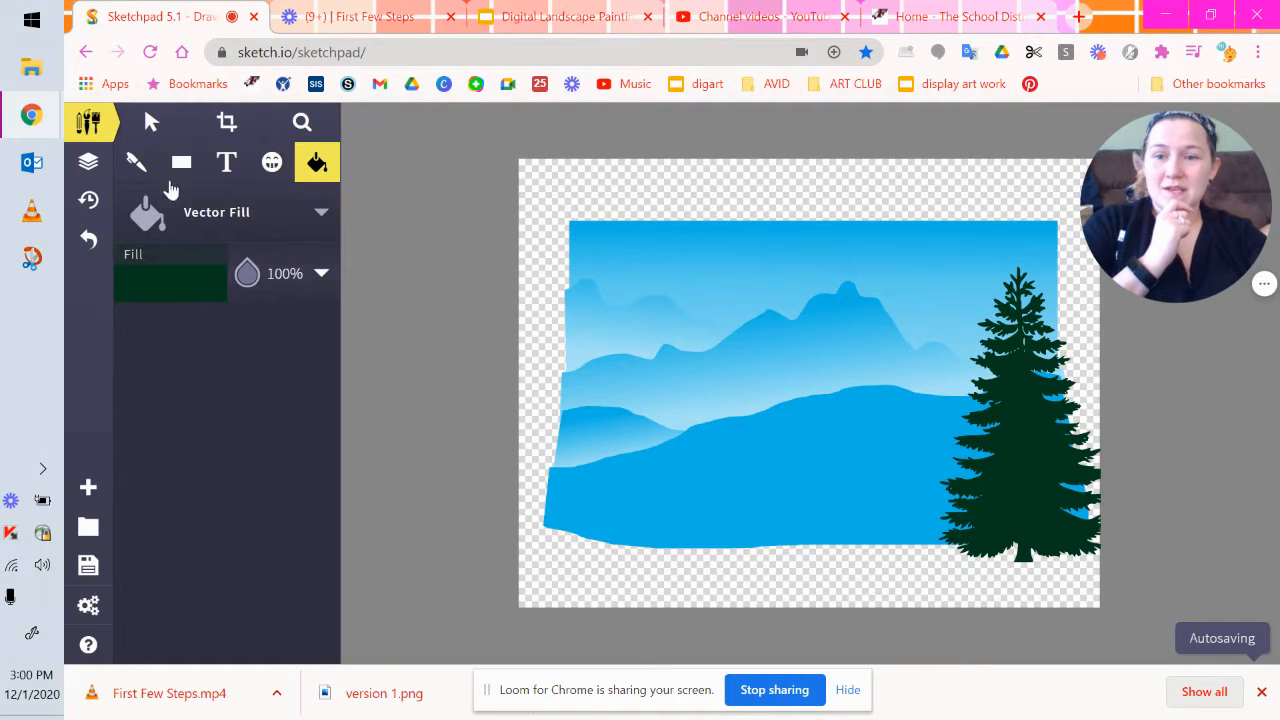
left_click(273, 163)
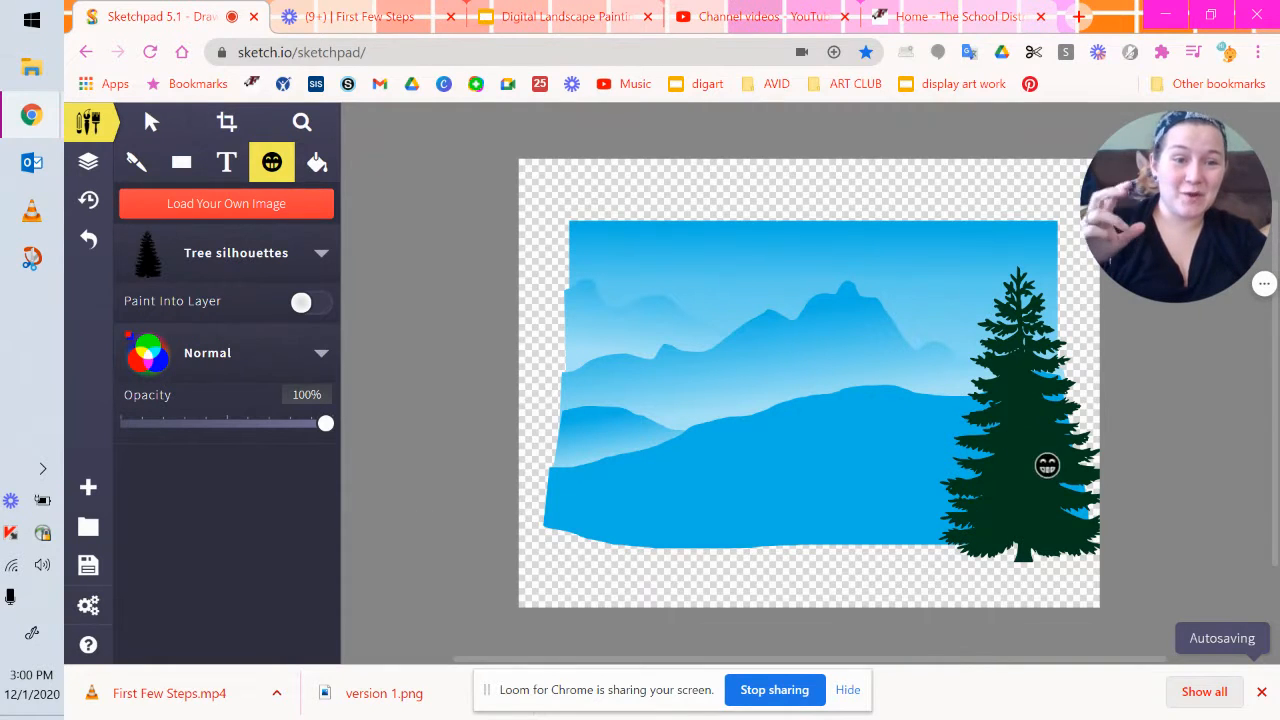
left_click(221, 272)
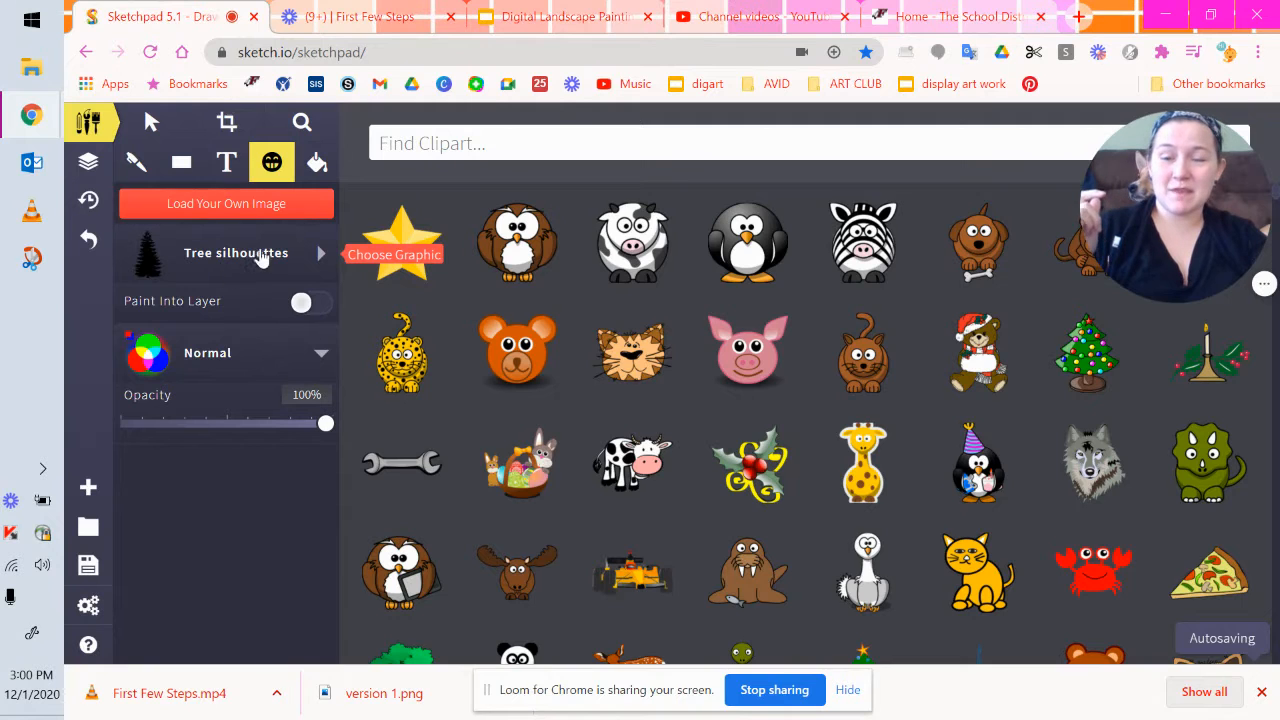
left_click(529, 140)
type("tree")
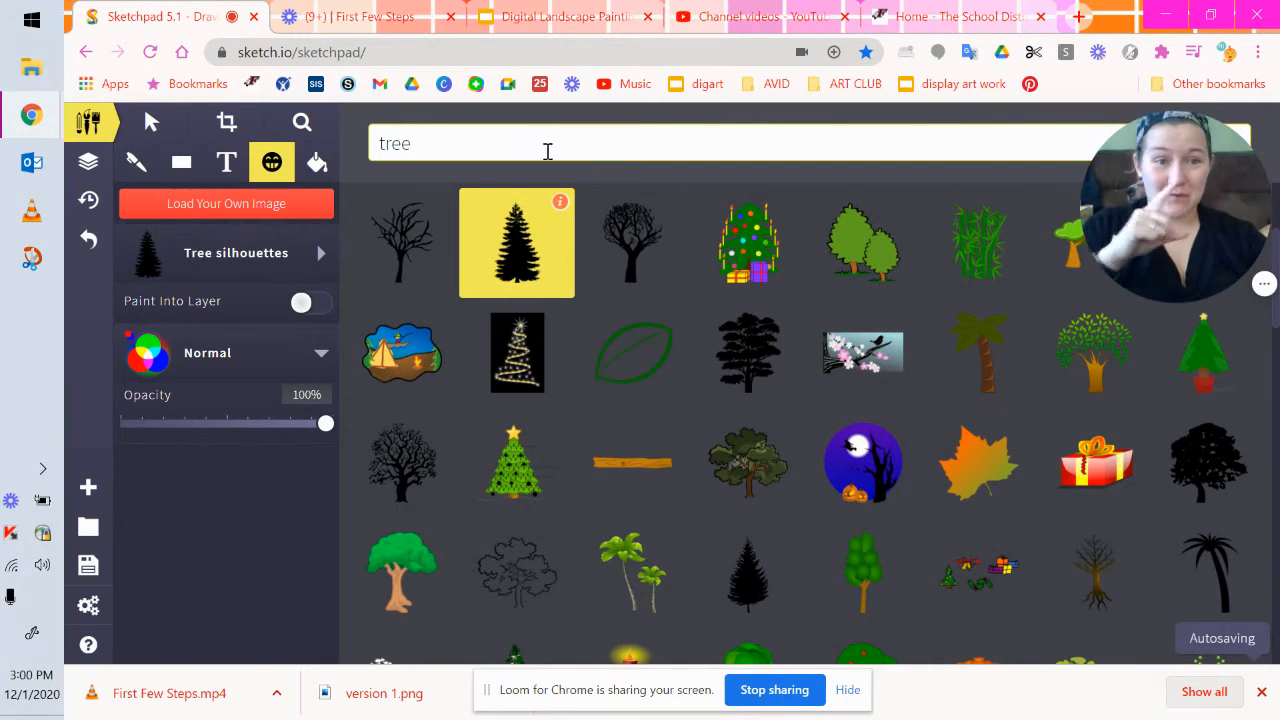
left_click_drag(1207, 246, 836, 237)
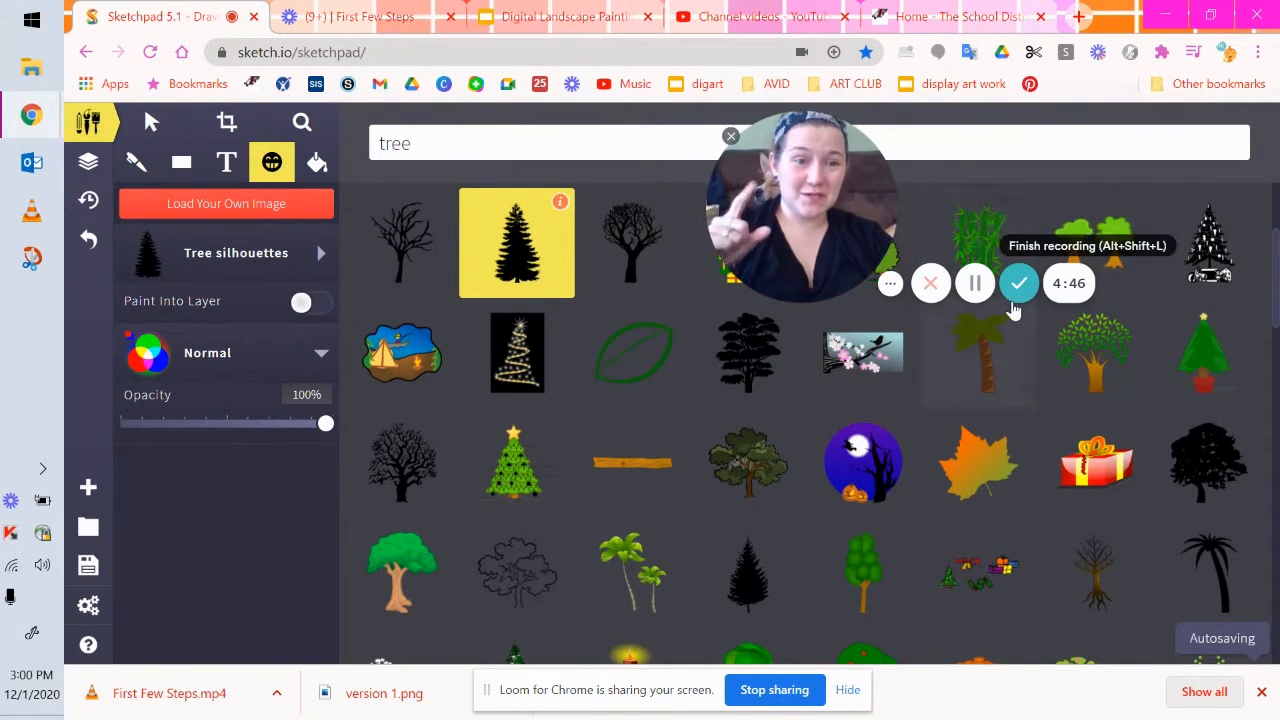
left_click(981, 288)
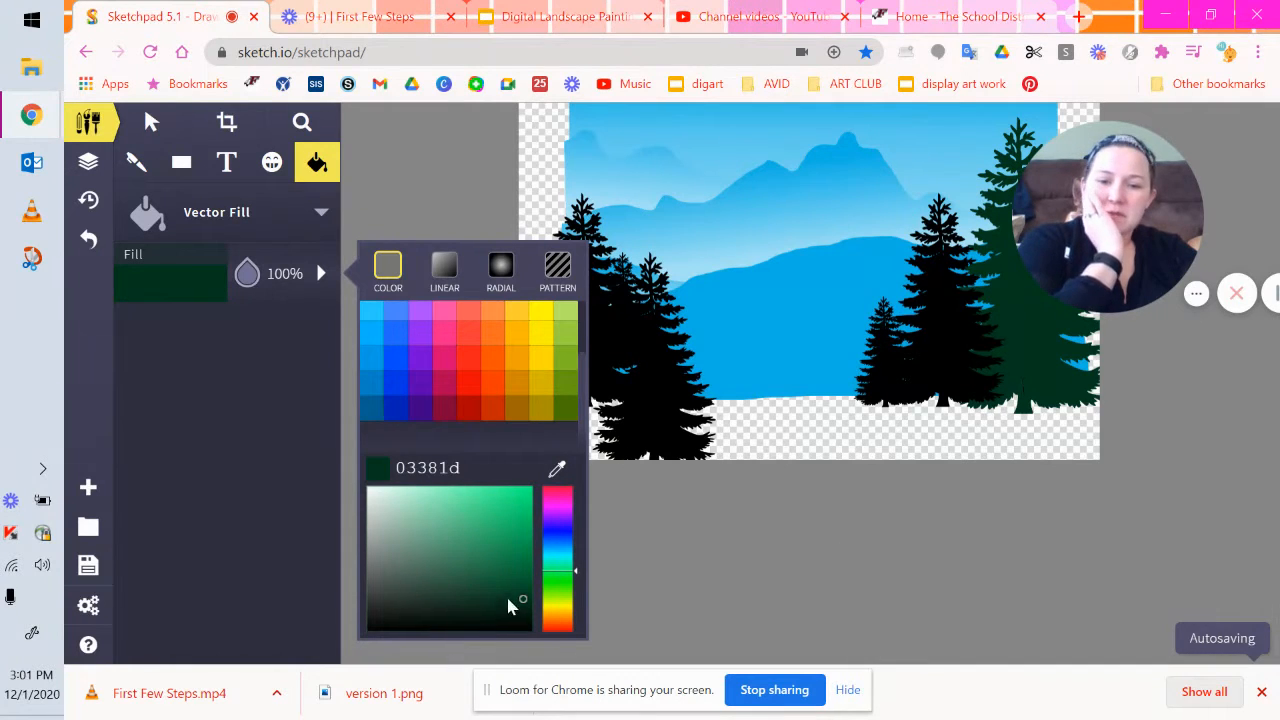
Fill the two large black pines on the landscape's left side with dark green 03381d
left_click(598, 320)
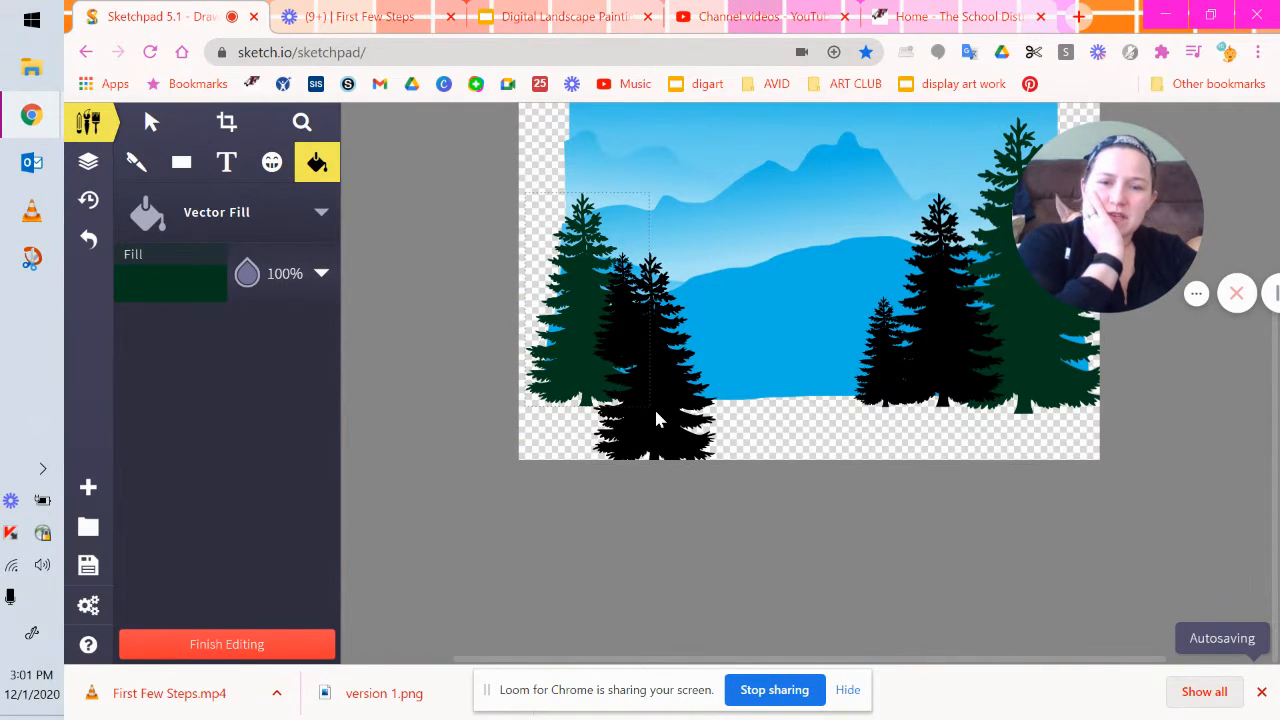
left_click(656, 412)
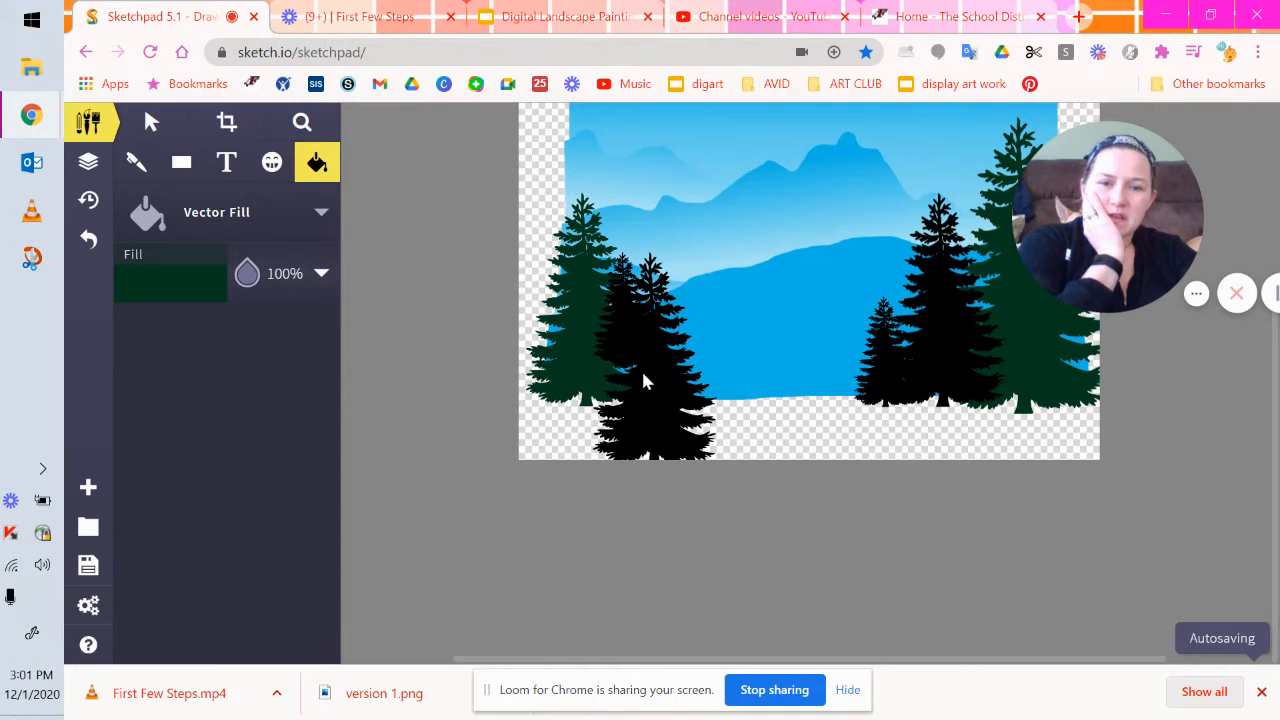
left_click(645, 381)
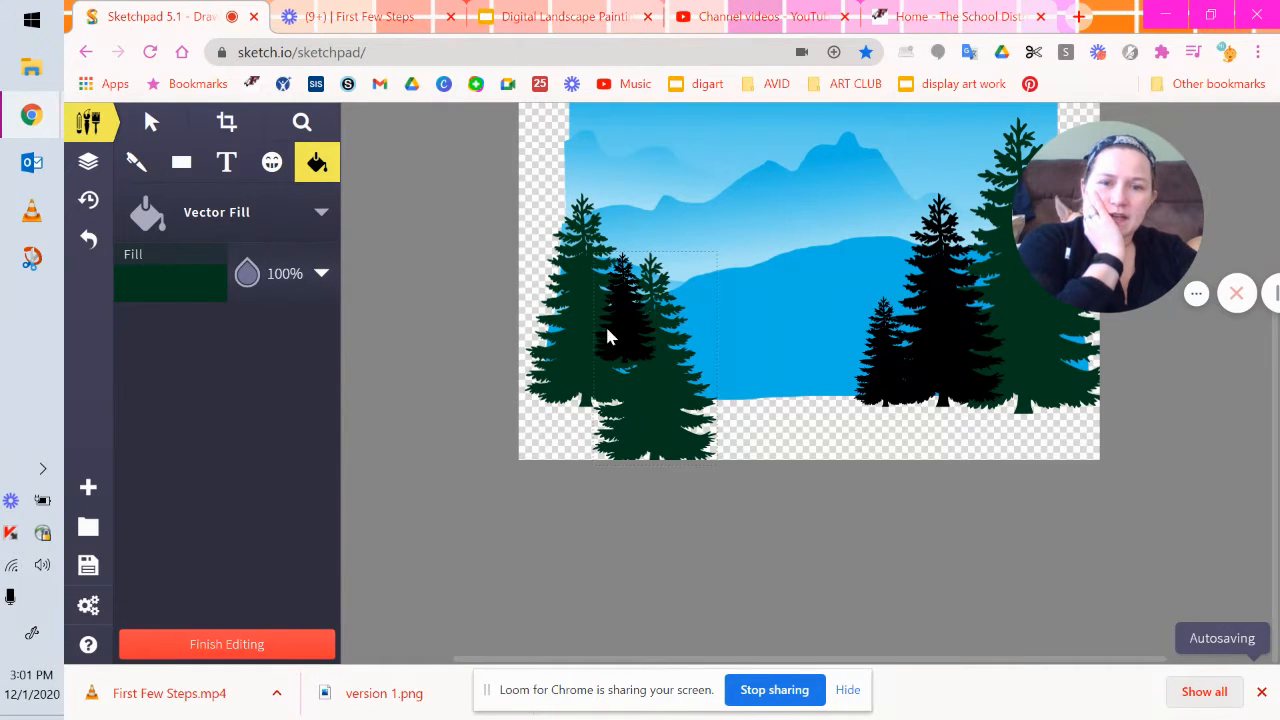
Choose a medium green fill and apply it to the mid-sized black pine beside the large dark green tree
left_click(183, 282)
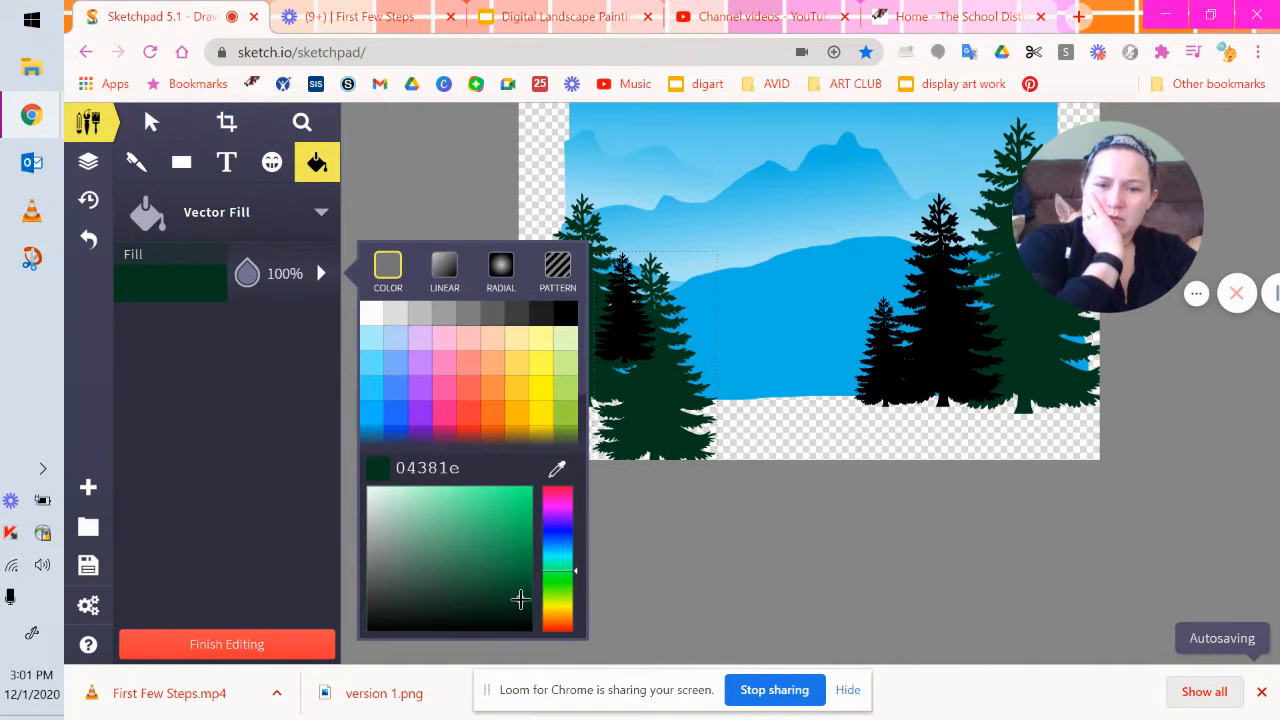
left_click_drag(519, 598, 519, 579)
left_click(917, 333)
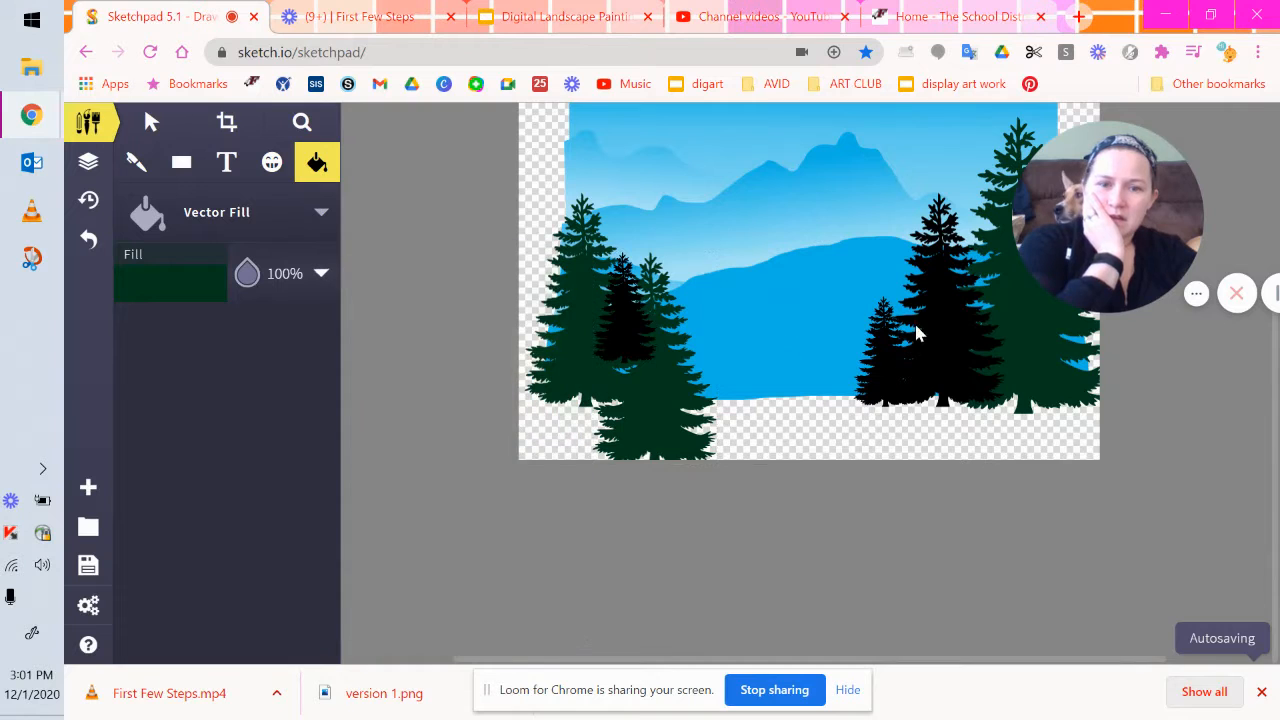
left_click(963, 340)
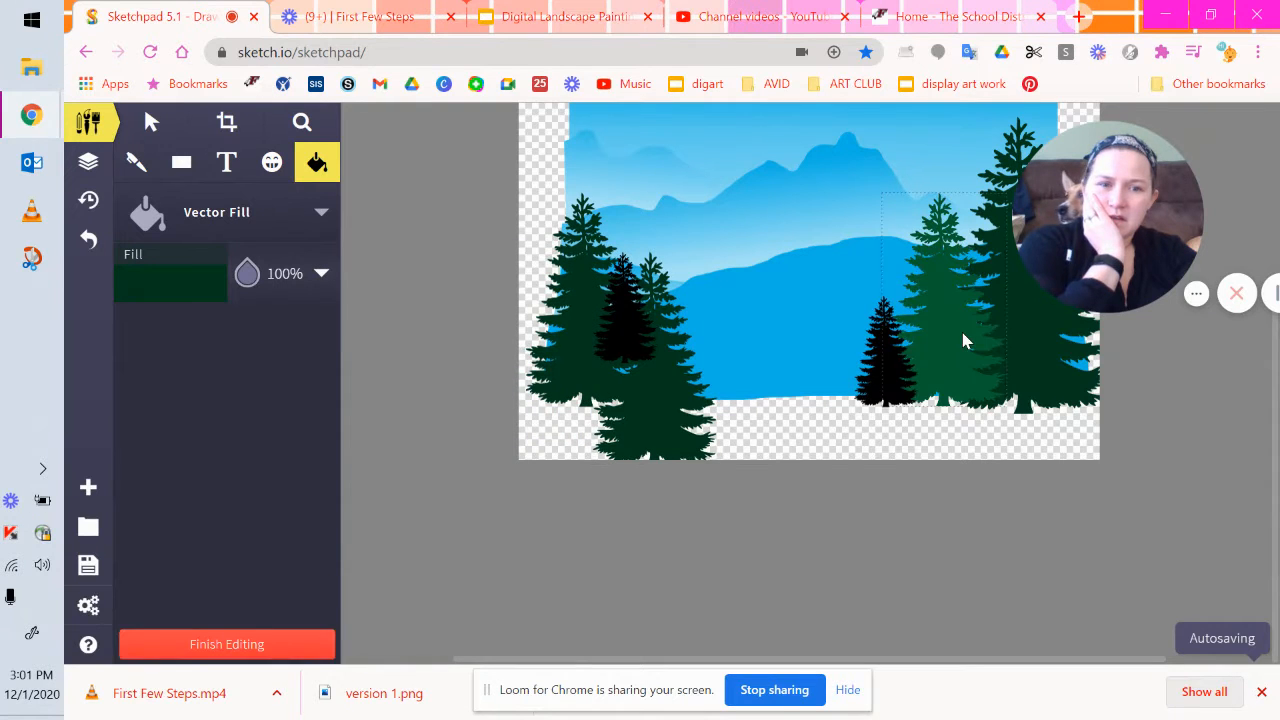
Set the fill colour to green 066635 and apply it to the smallest black pine in the right-hand group
left_click(180, 288)
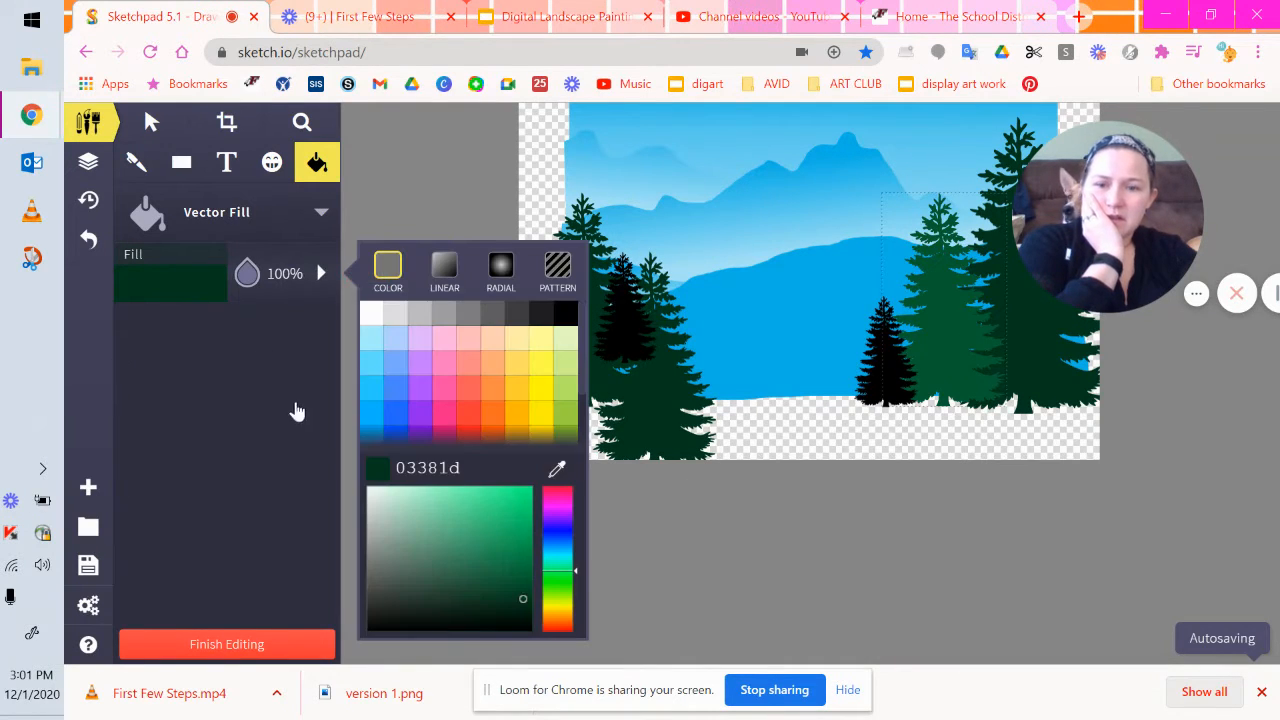
left_click_drag(526, 604, 522, 572)
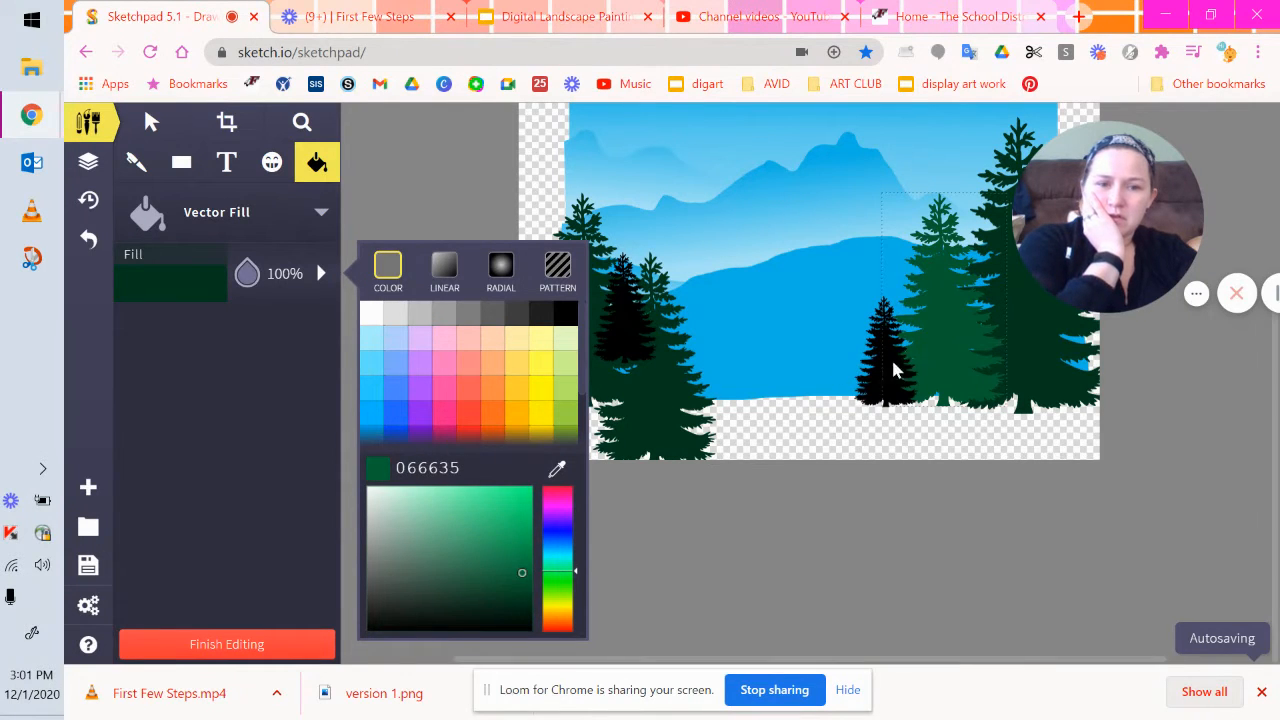
left_click(880, 390)
left_click(880, 390)
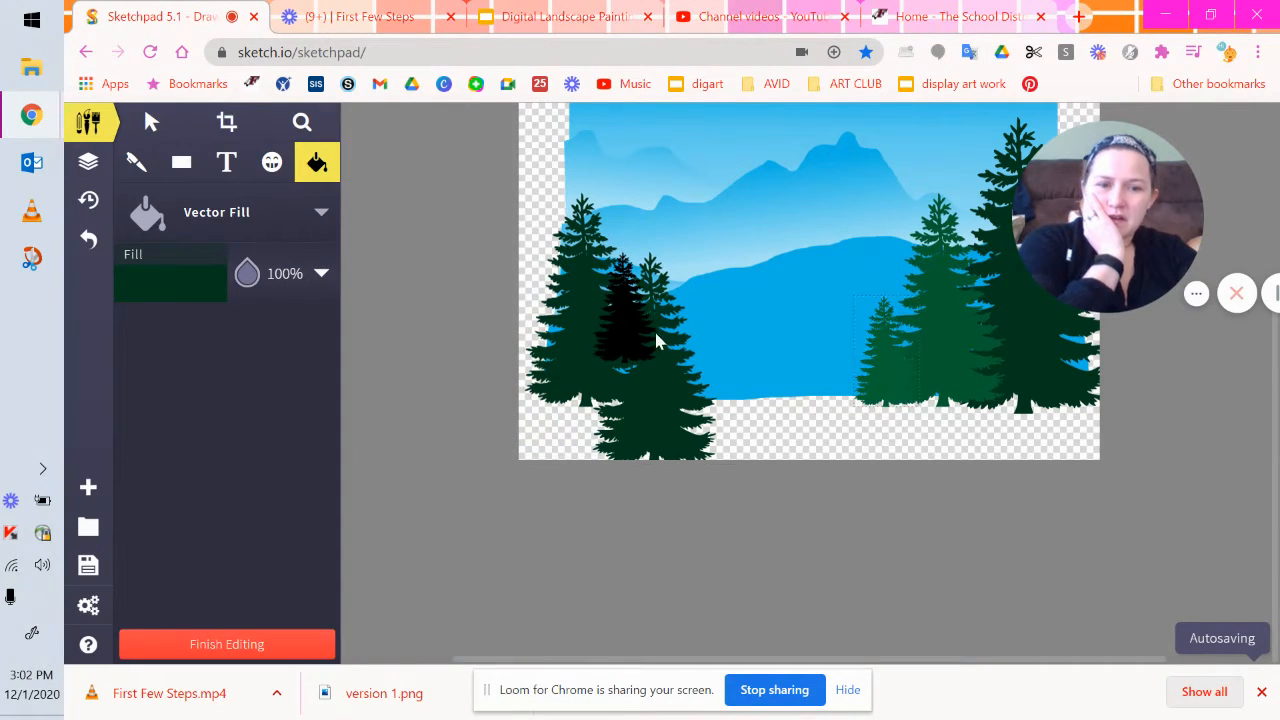
Choose a lighter, brighter green fill and apply it to the smallest pine in both the right and left groups
left_click(180, 289)
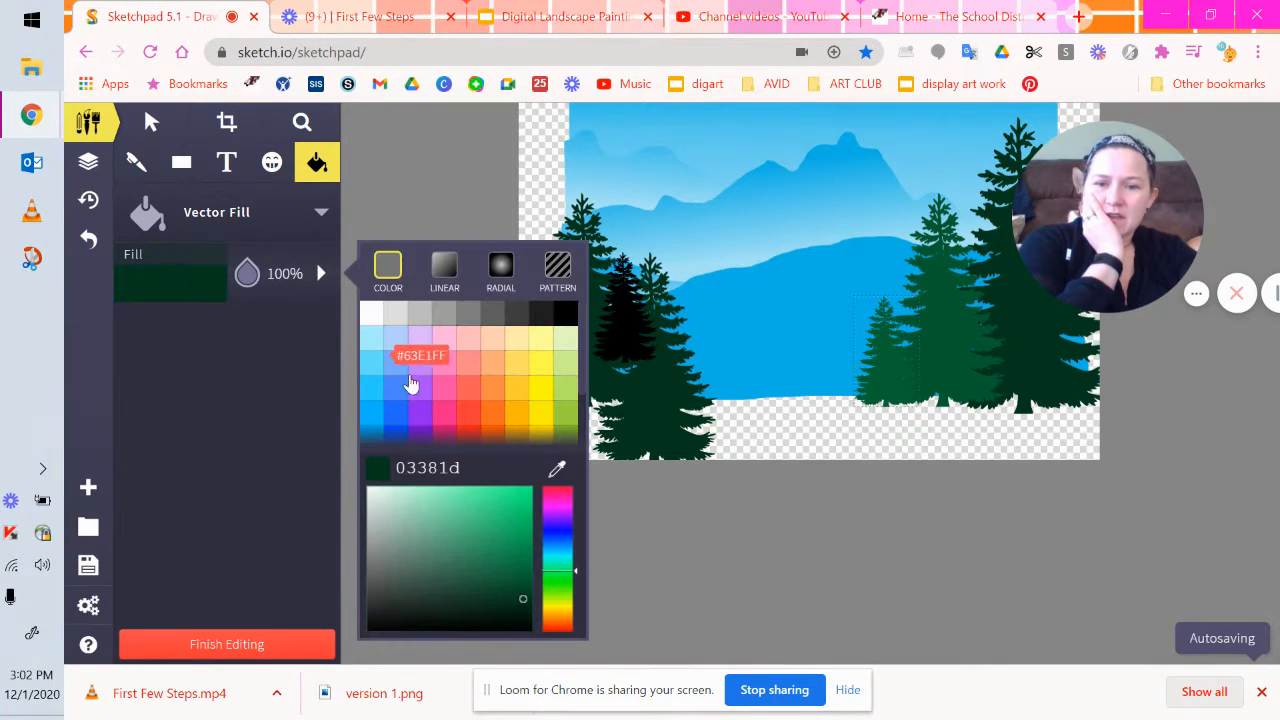
left_click_drag(523, 603, 517, 537)
left_click(889, 372)
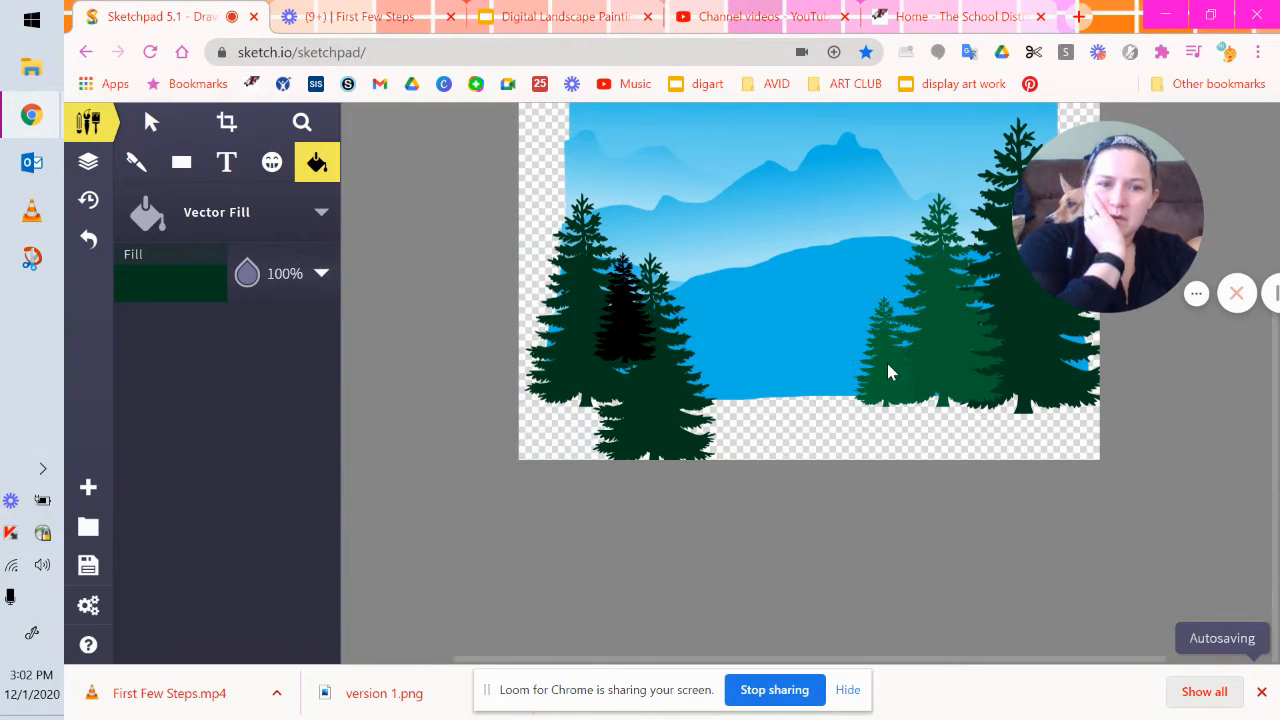
left_click(889, 372)
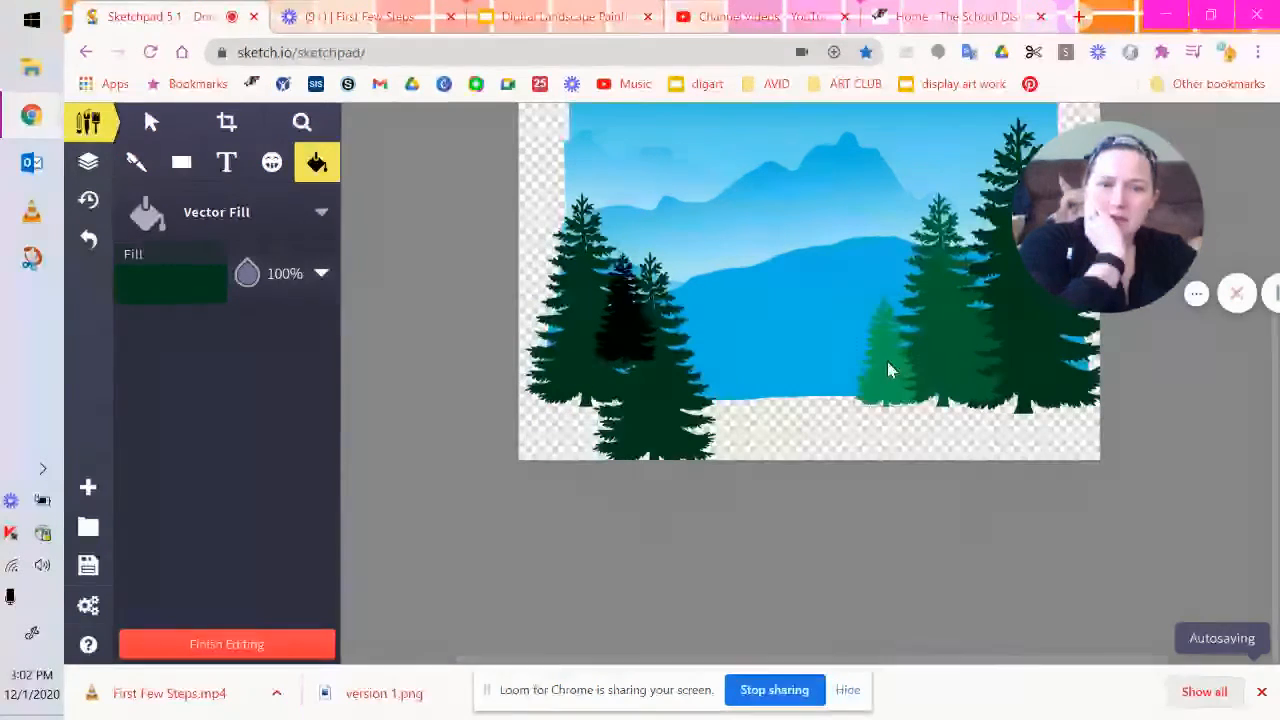
left_click(630, 328)
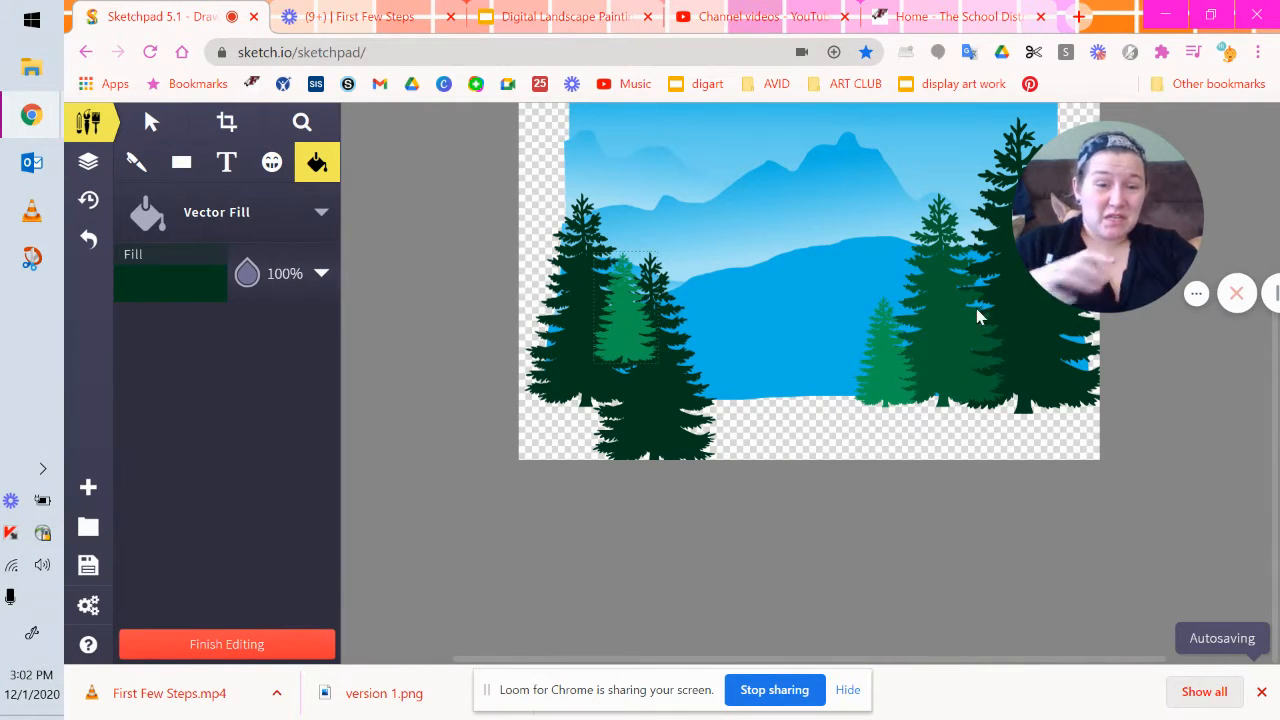
Scale down the "dark green tree center" pine and reposition it so its whole trunk sits inside the canvas
mouse_move(1130, 242)
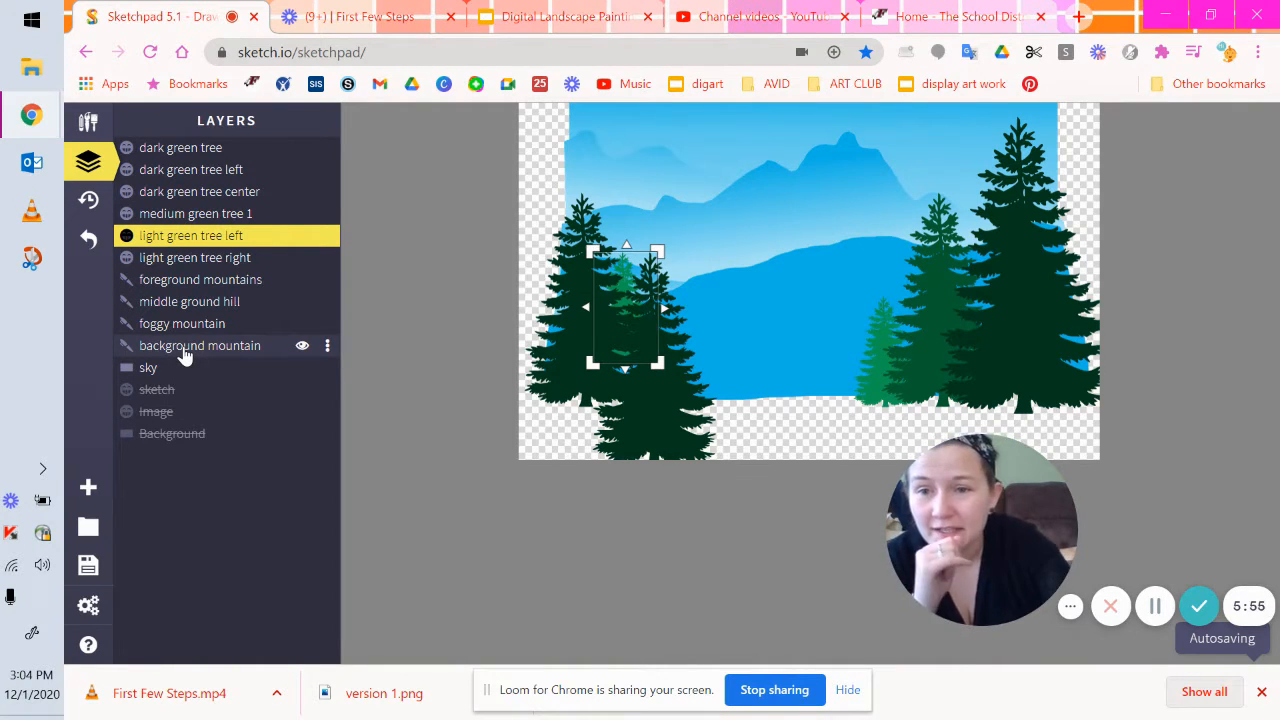
mouse_move(182, 222)
left_mouse_down()
mouse_move(172, 150)
mouse_move(173, 245)
left_mouse_up()
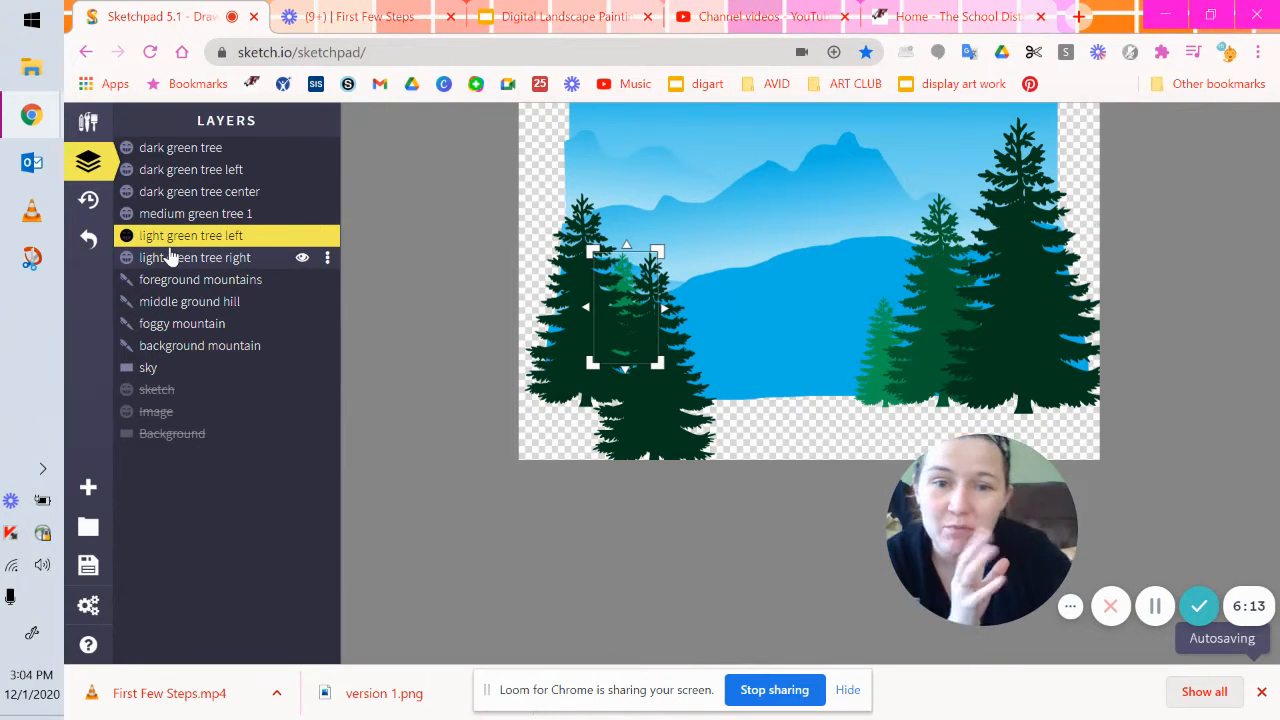
left_click(640, 421)
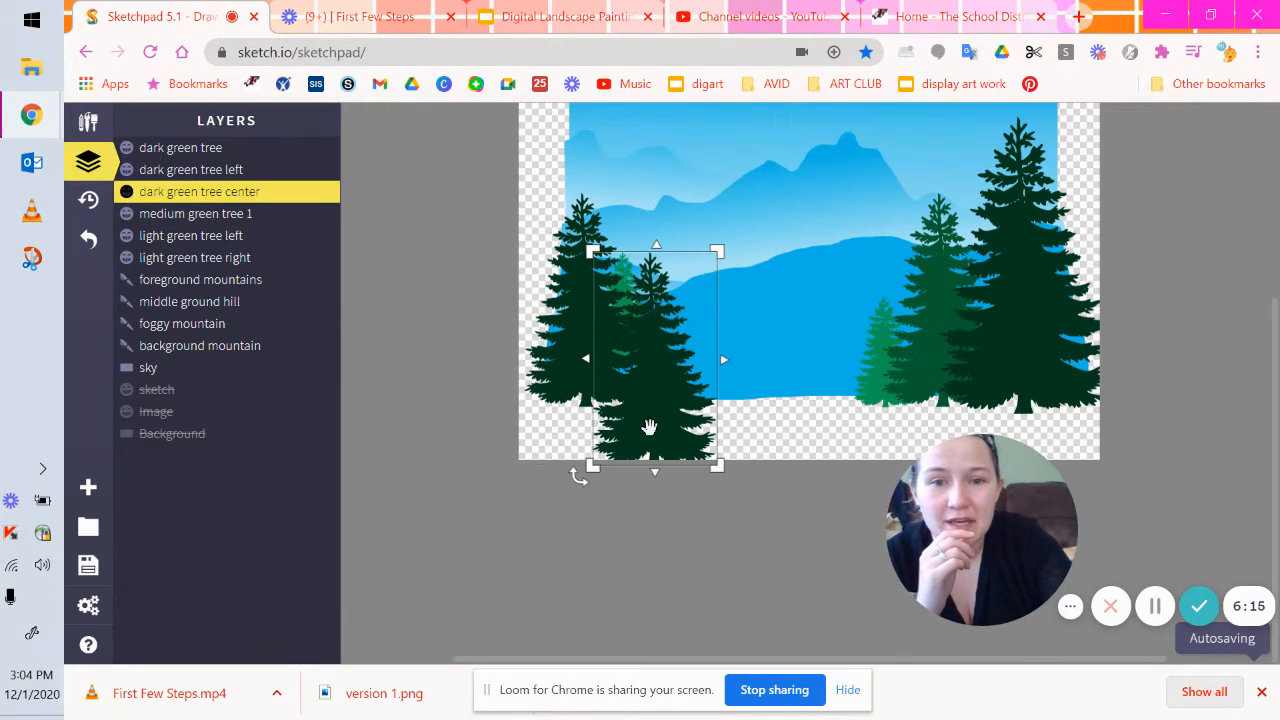
left_click_drag(717, 250, 703, 277)
left_click_drag(709, 371, 648, 354)
Narrow the "medium green tree 1" pine from its left side so it stands closer to the large dark tree
left_click(929, 367)
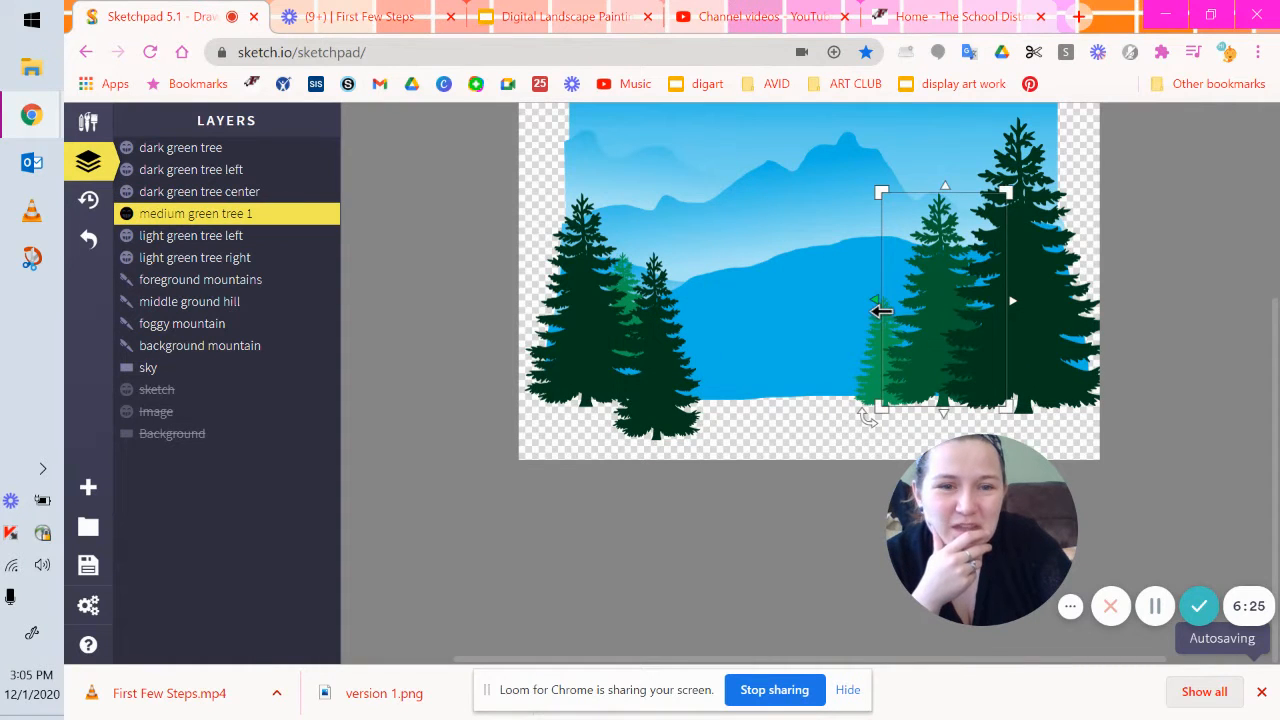
left_click(880, 311)
left_click_drag(894, 309, 881, 309)
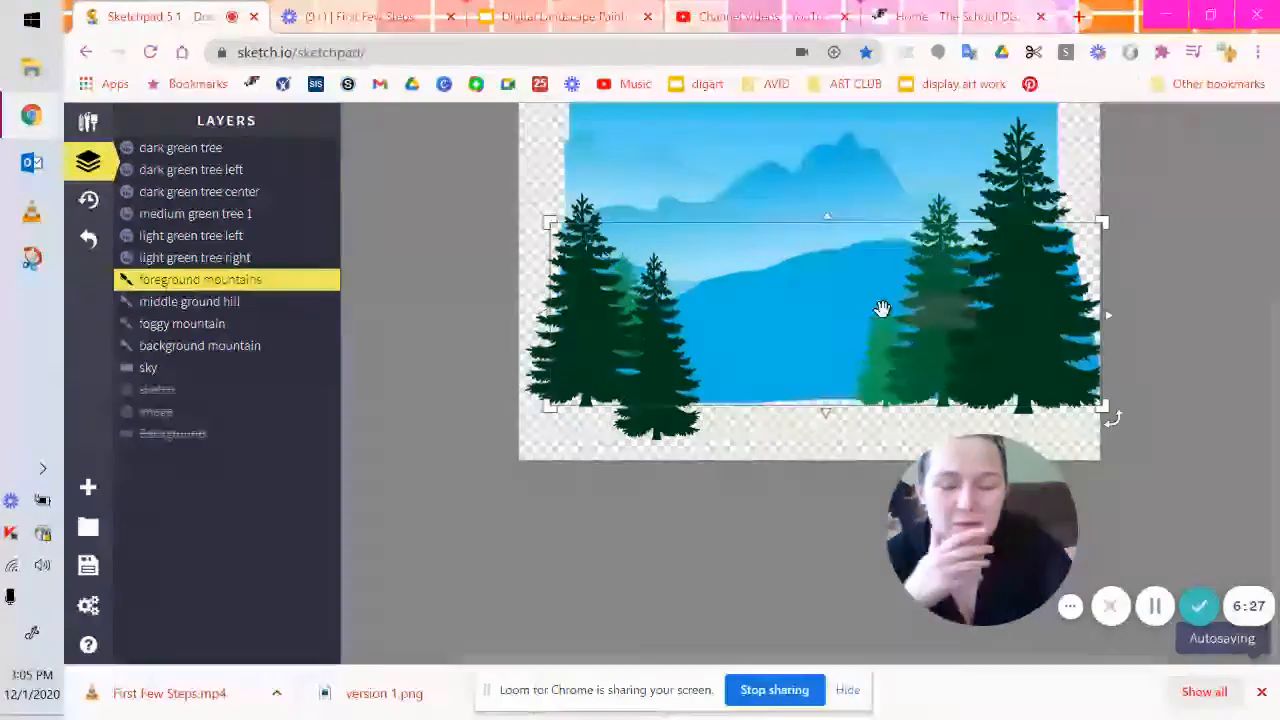
left_click(928, 322)
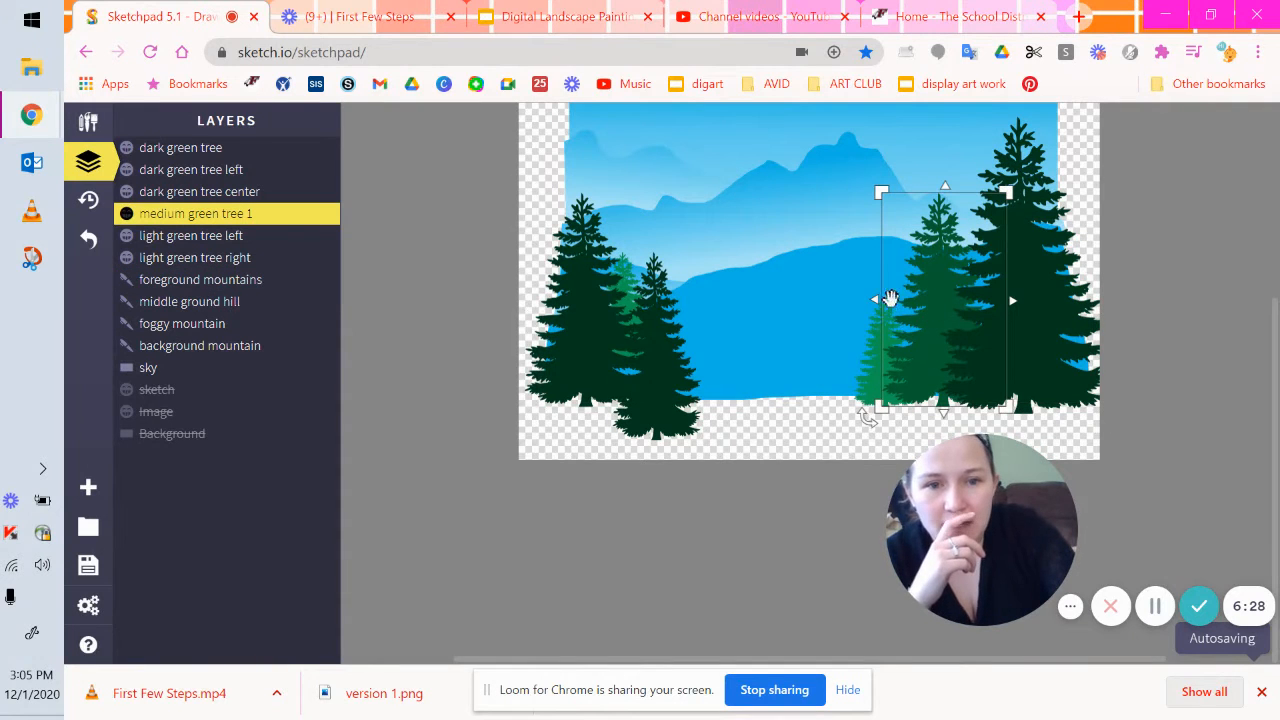
left_click_drag(880, 300, 902, 299)
Make the "light green tree right" pine narrower and shorter, and move it so it partly overlaps the medium green tree
left_click(879, 377)
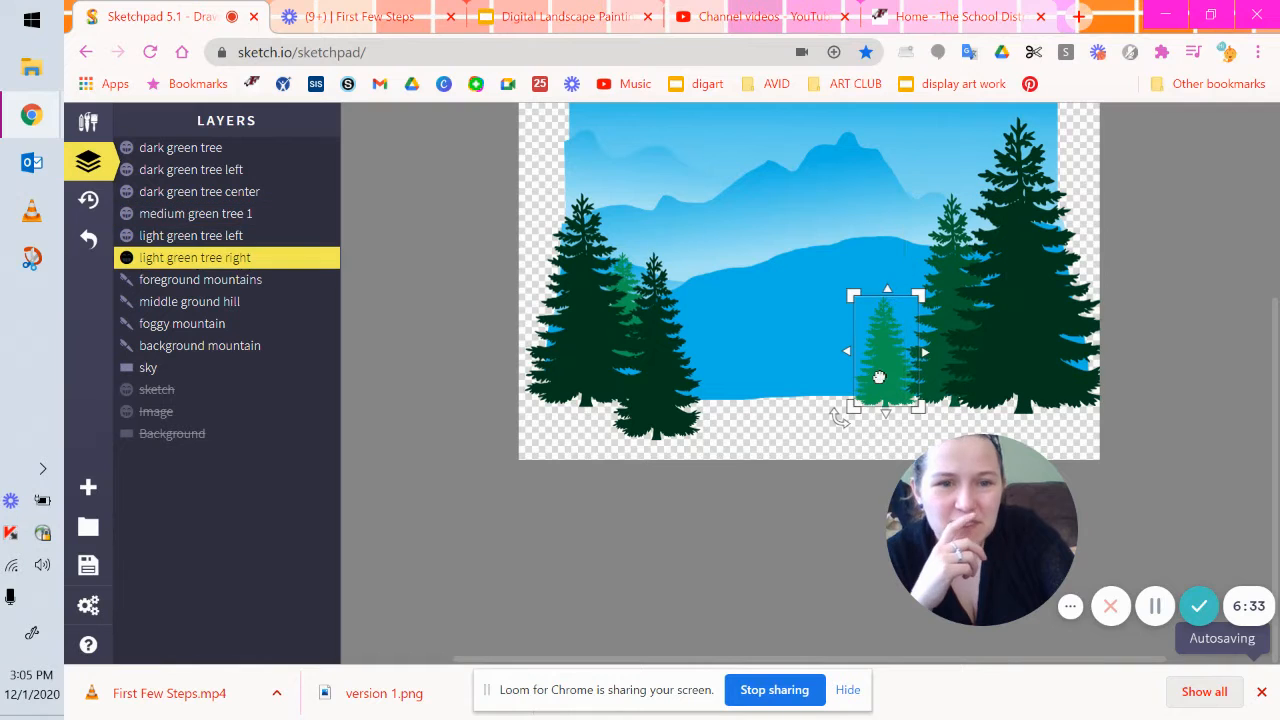
mouse_move(925, 352)
left_mouse_down()
mouse_move(942, 354)
mouse_move(906, 353)
left_mouse_up()
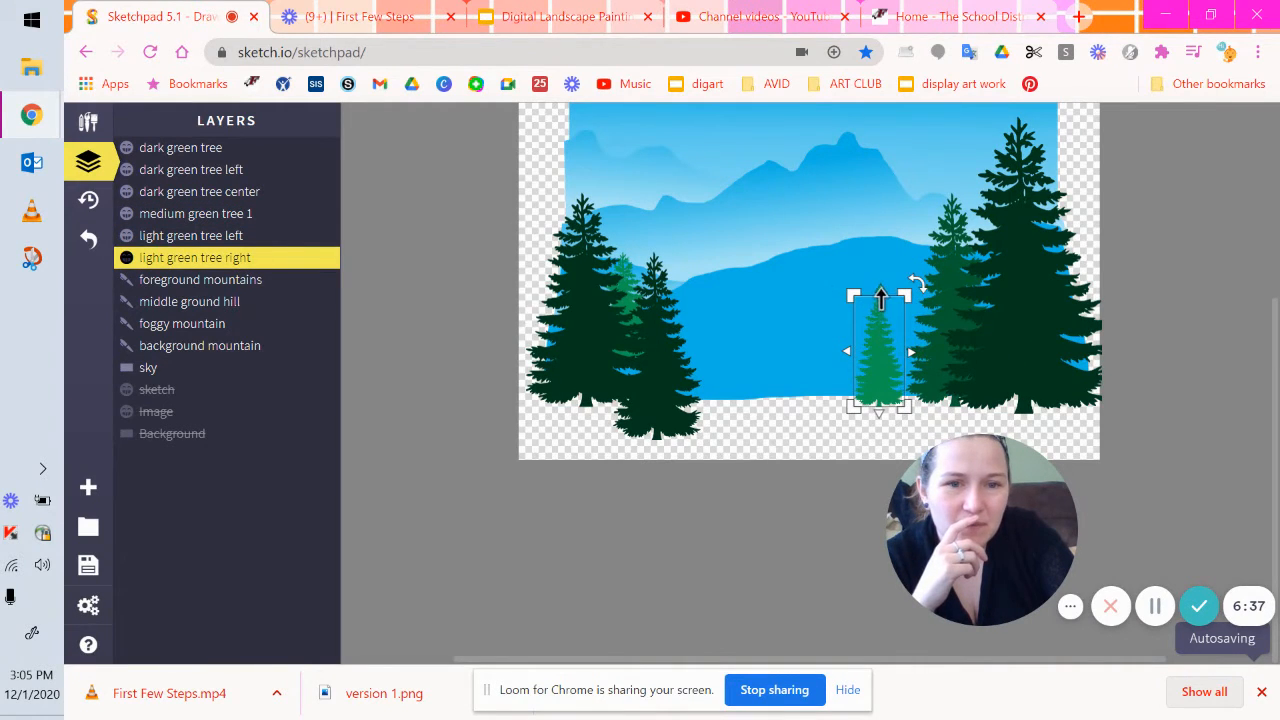
left_click_drag(881, 297, 880, 315)
left_click_drag(880, 366, 918, 373)
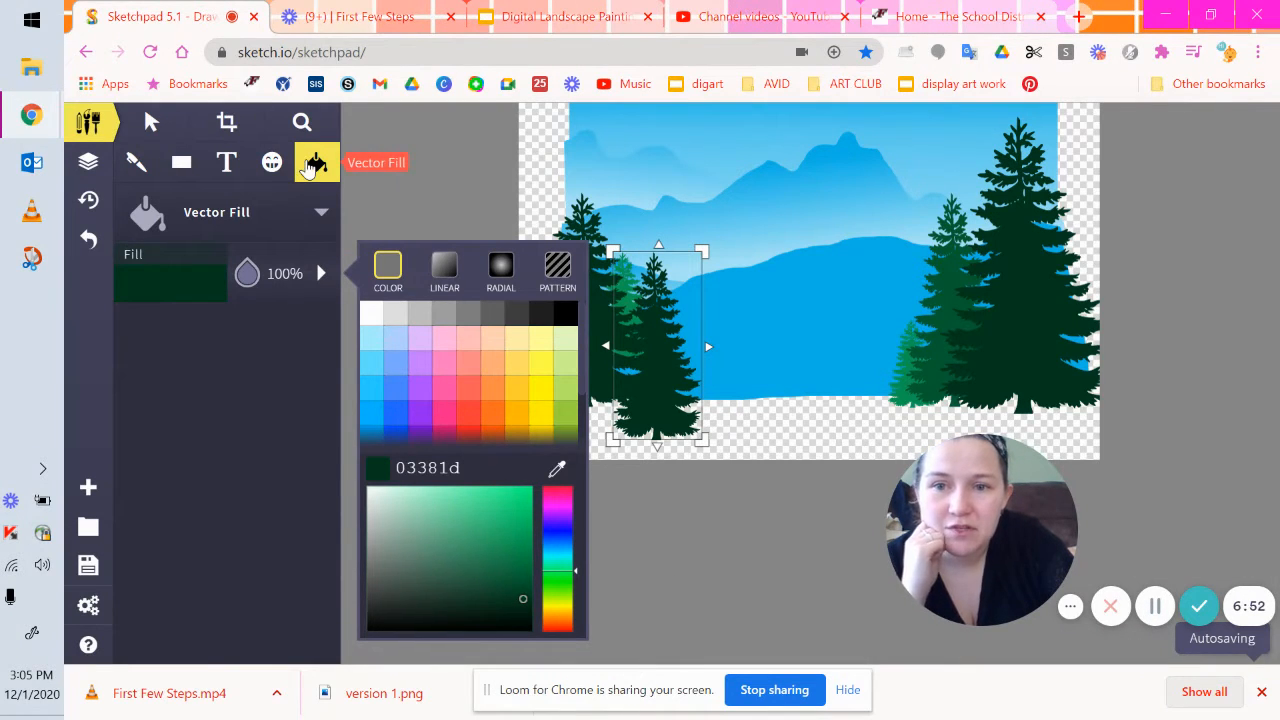
Try to fill the front pine of the left group with green sampled from the medium green pine in the right group
left_click(562, 470)
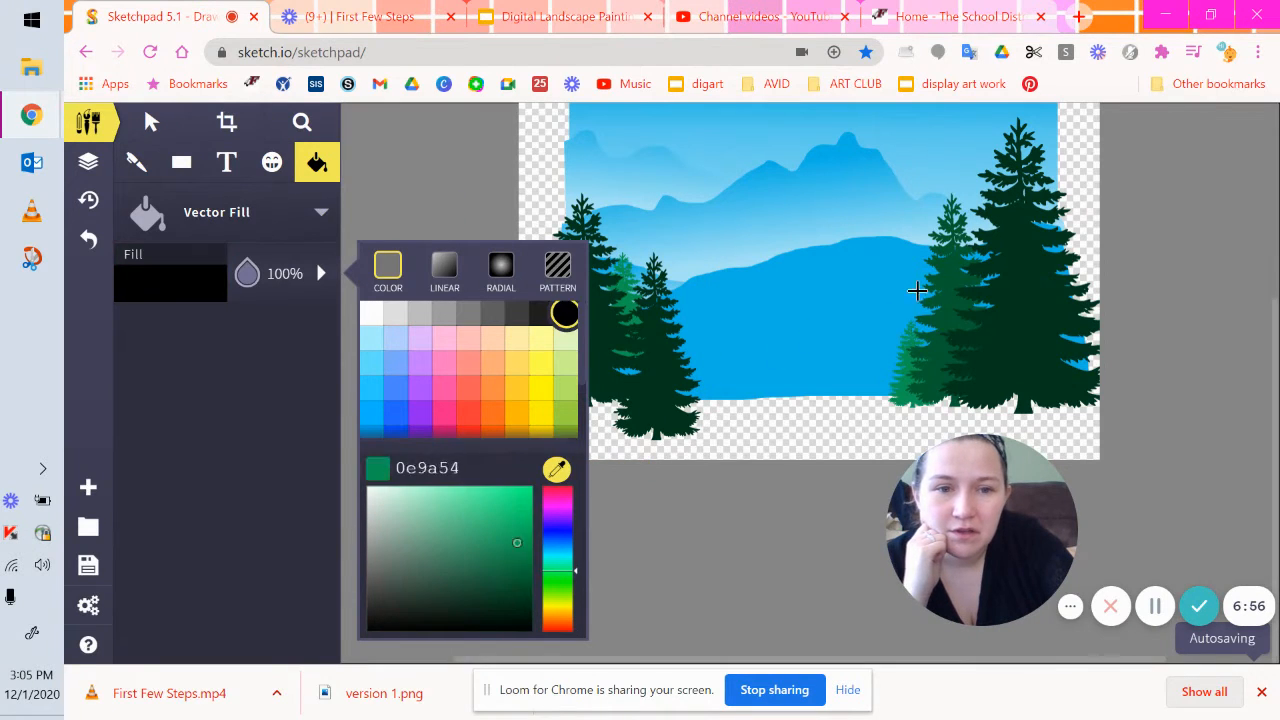
left_click(952, 272)
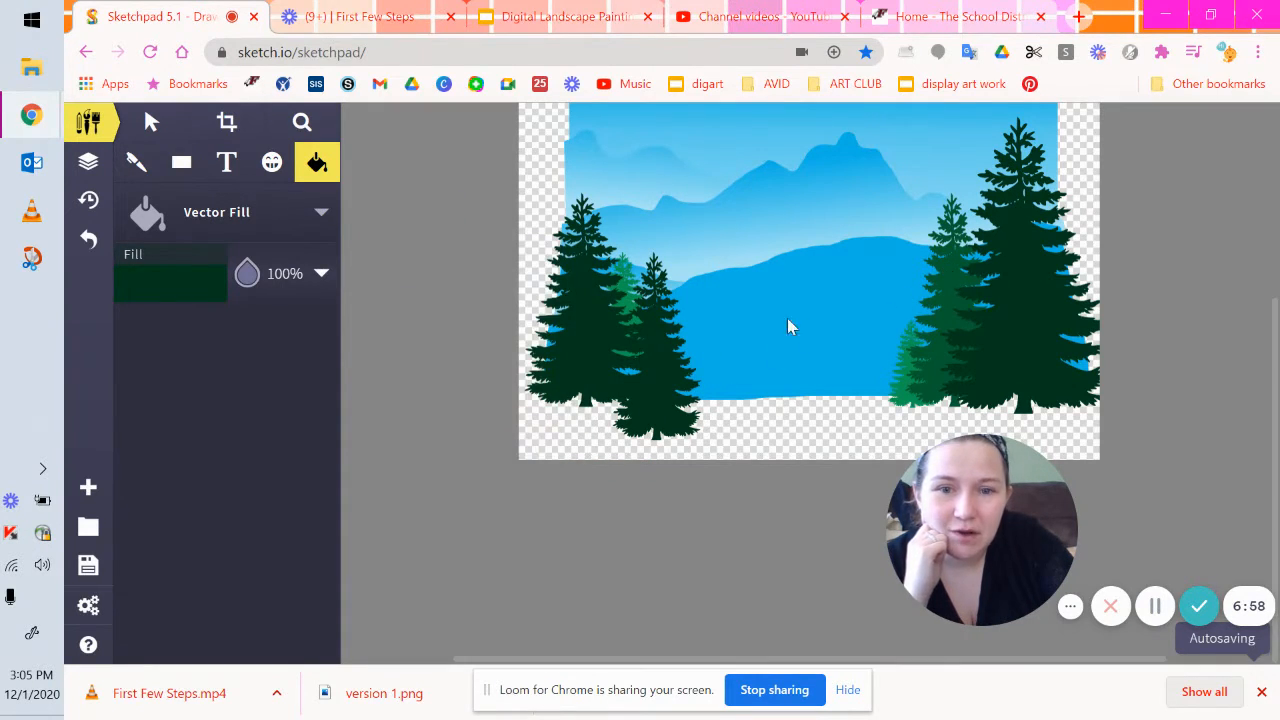
left_click(658, 374)
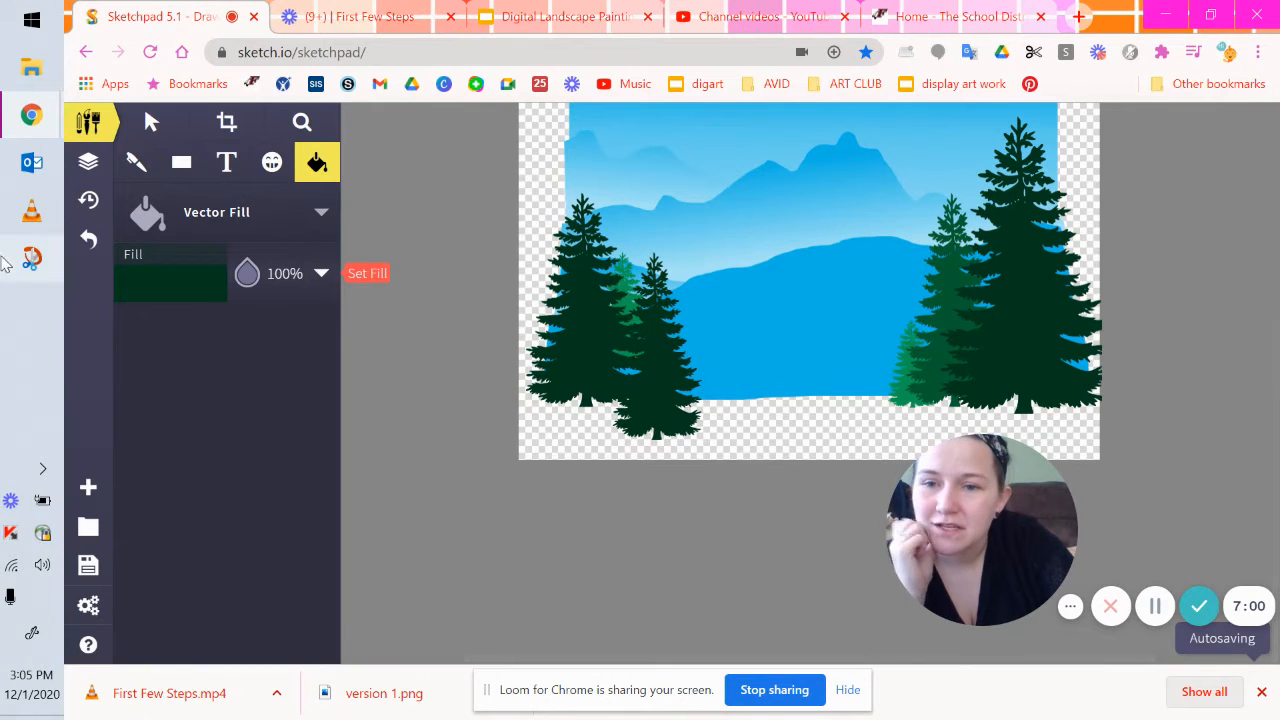
Sample the medium green 075d32 from the right group's medium pine and fill the front pine of the left group with it
left_click(169, 278)
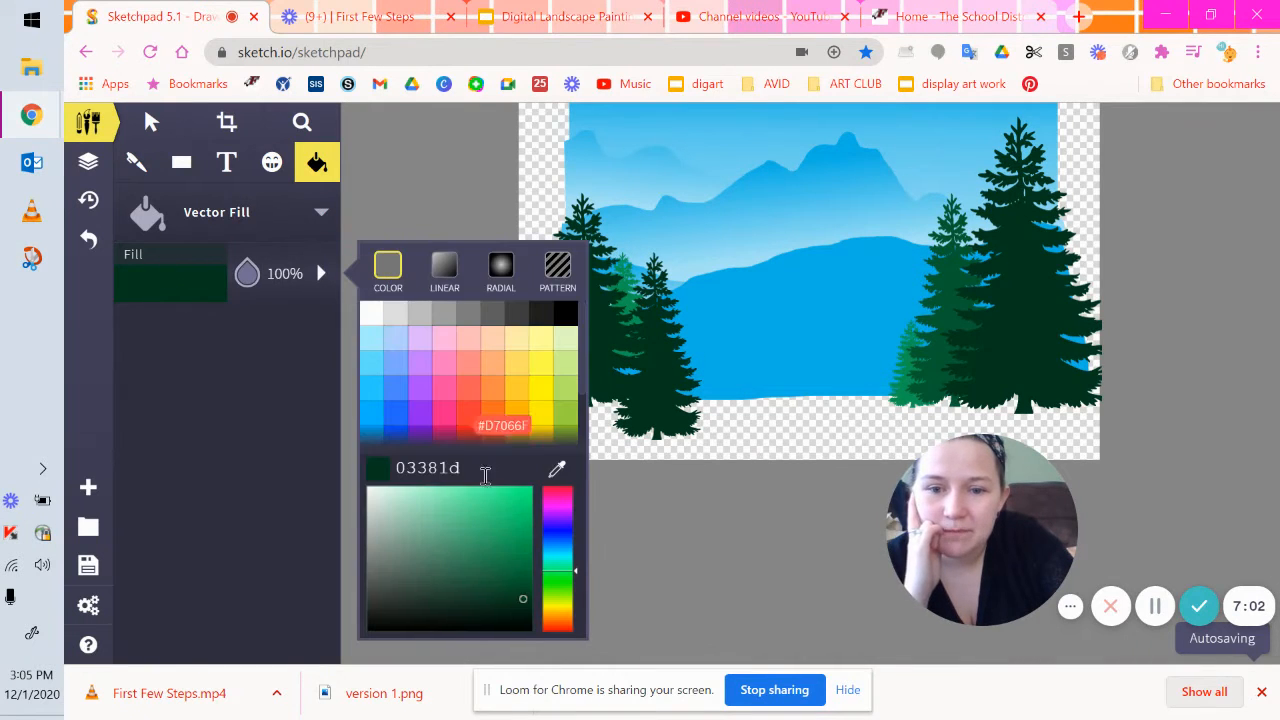
left_click(557, 469)
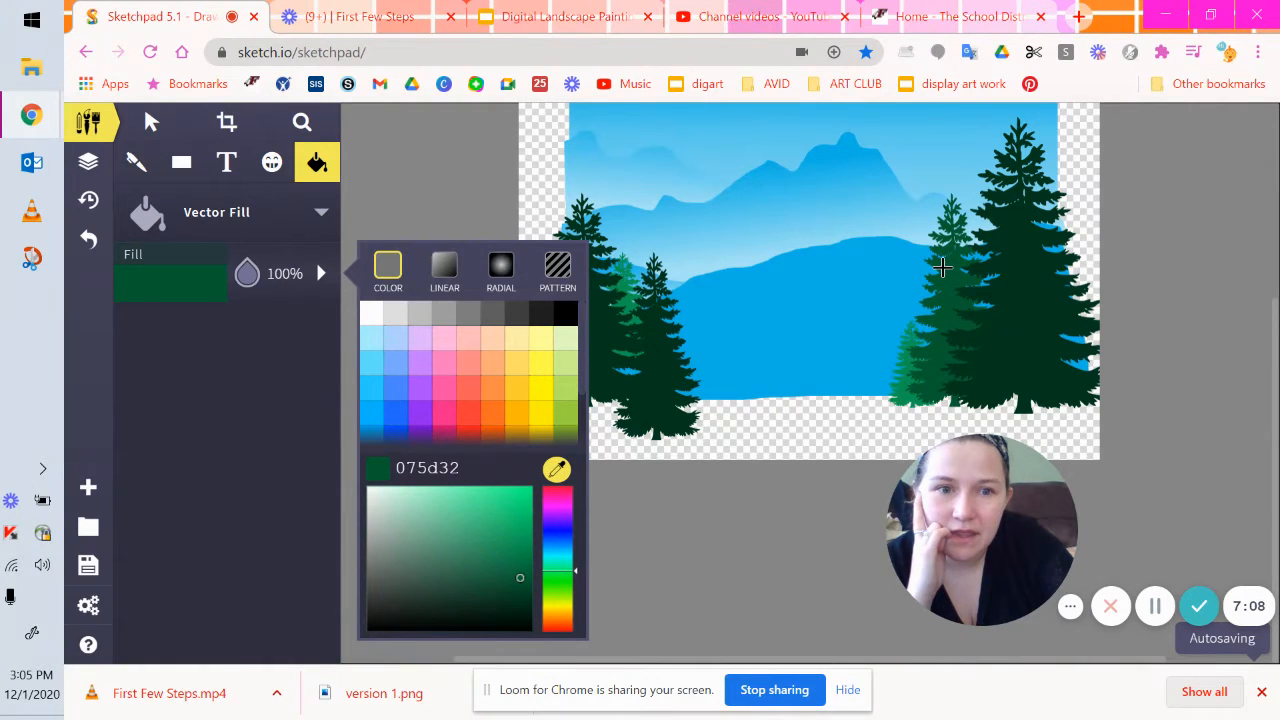
left_click(942, 267)
left_click(660, 336)
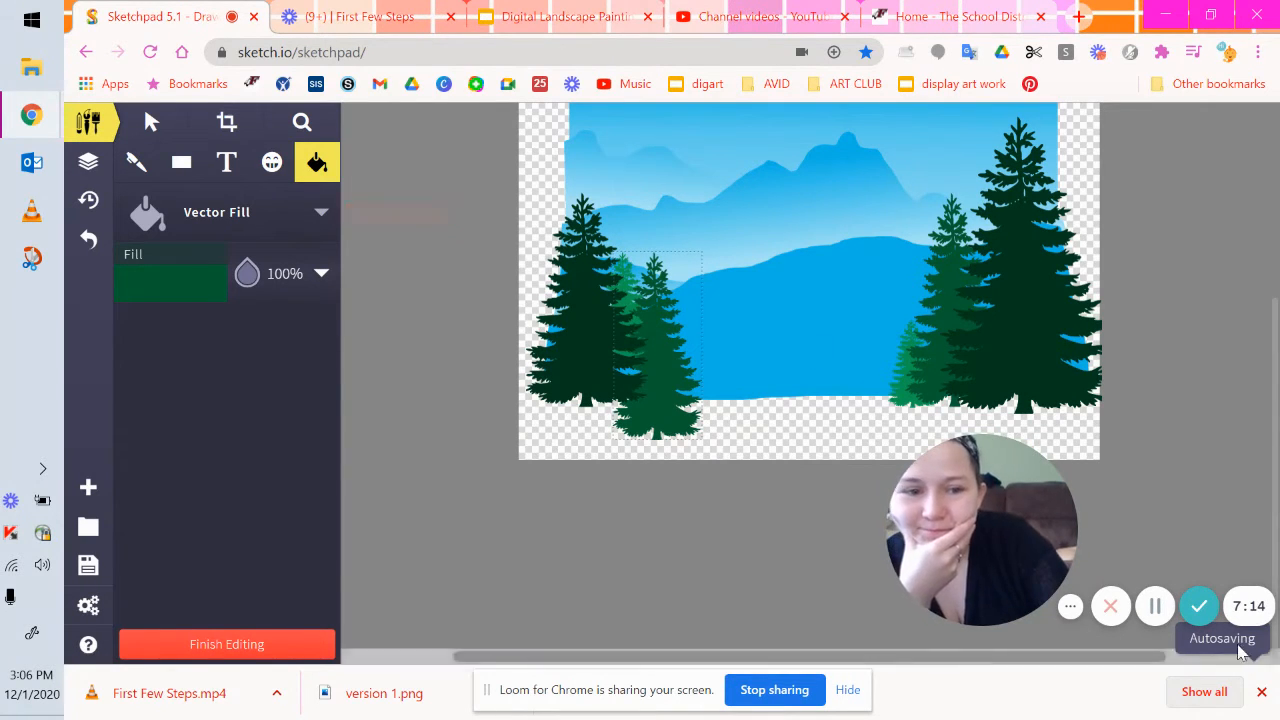
Choose a brighter green fill of about 16bd6b and apply it to the taller of the two small pines beside the left group
left_click(1155, 607)
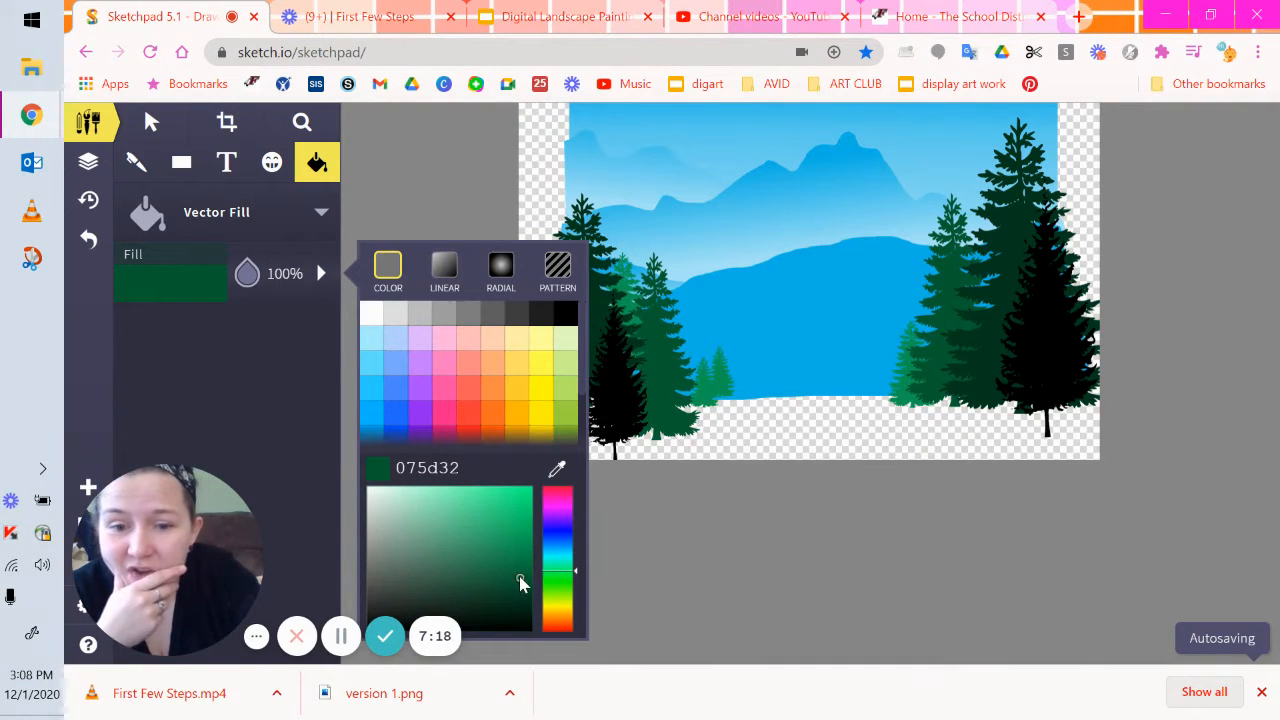
left_click_drag(518, 576, 512, 524)
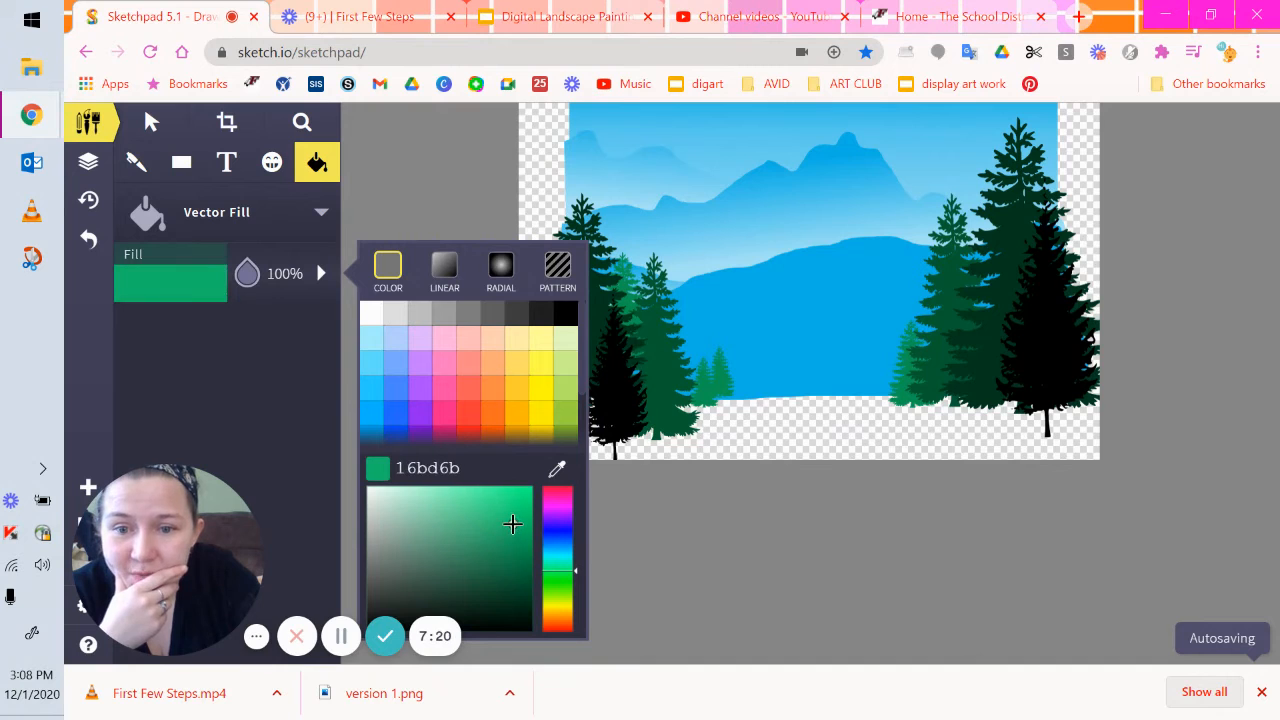
left_click(728, 386)
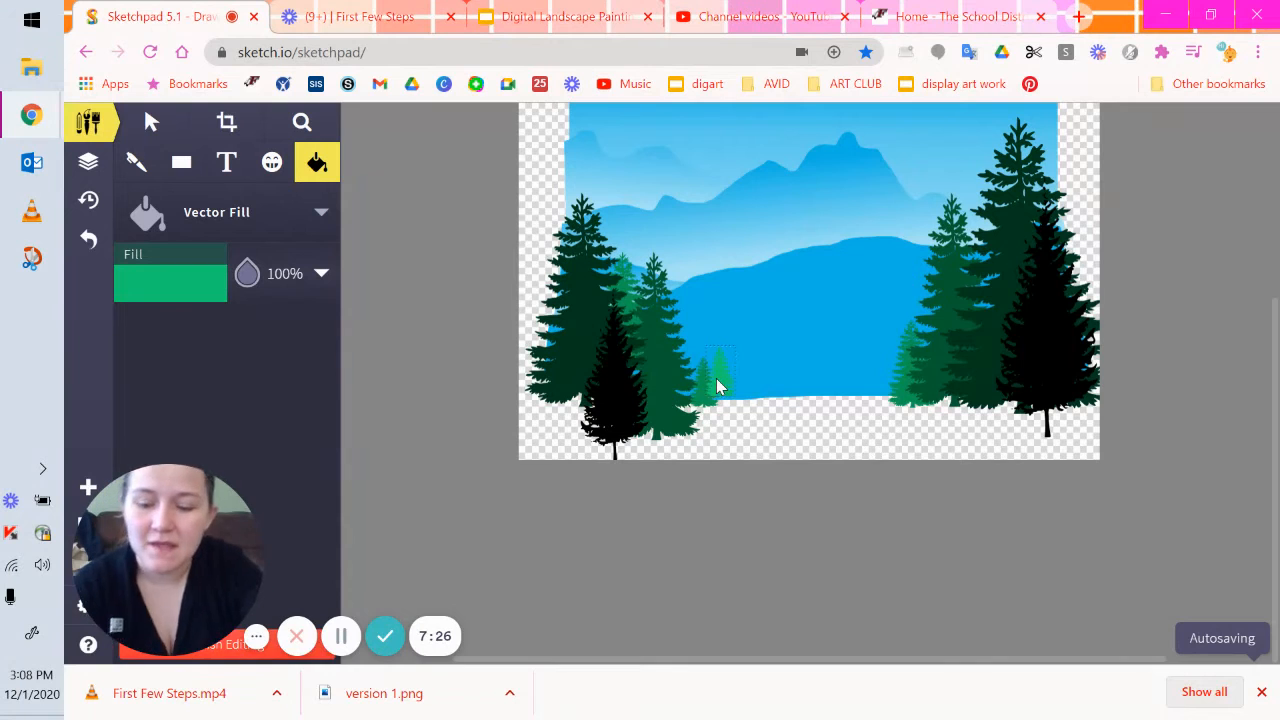
Place two copies of the small bright green pine beside the right tree group, and delete the original beside the left group
key("v")
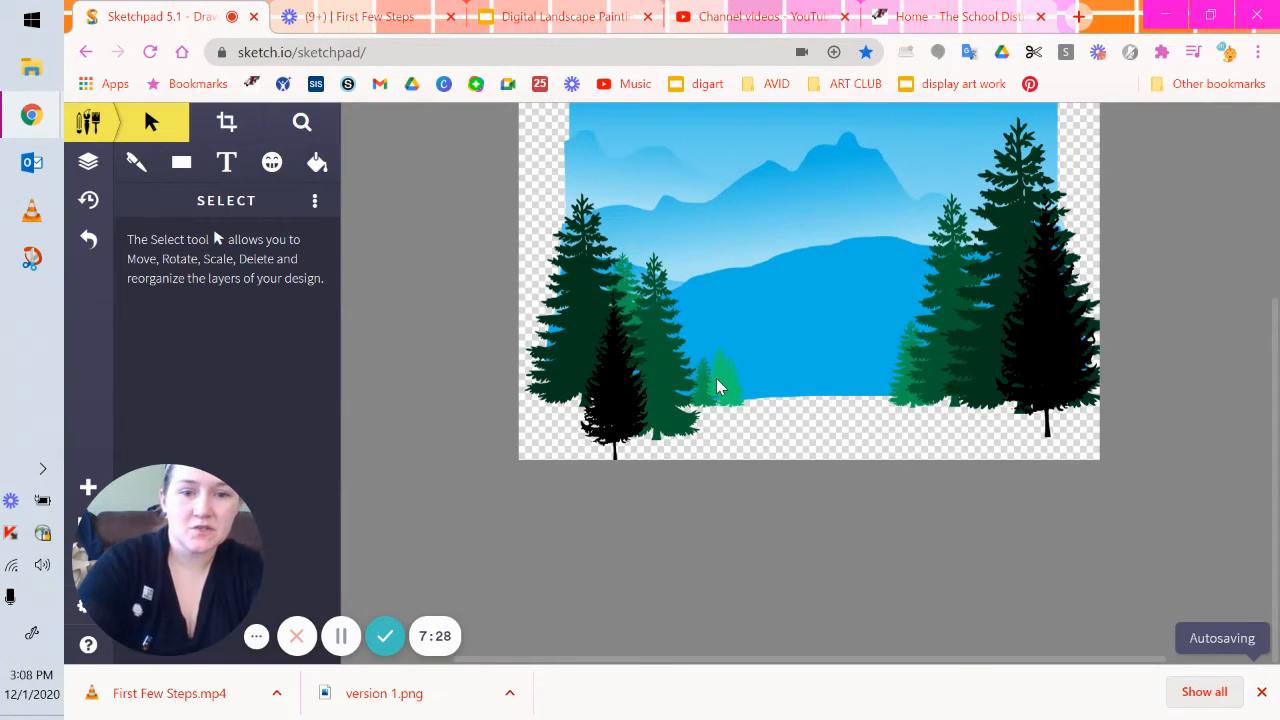
left_click_drag(717, 386, 896, 388)
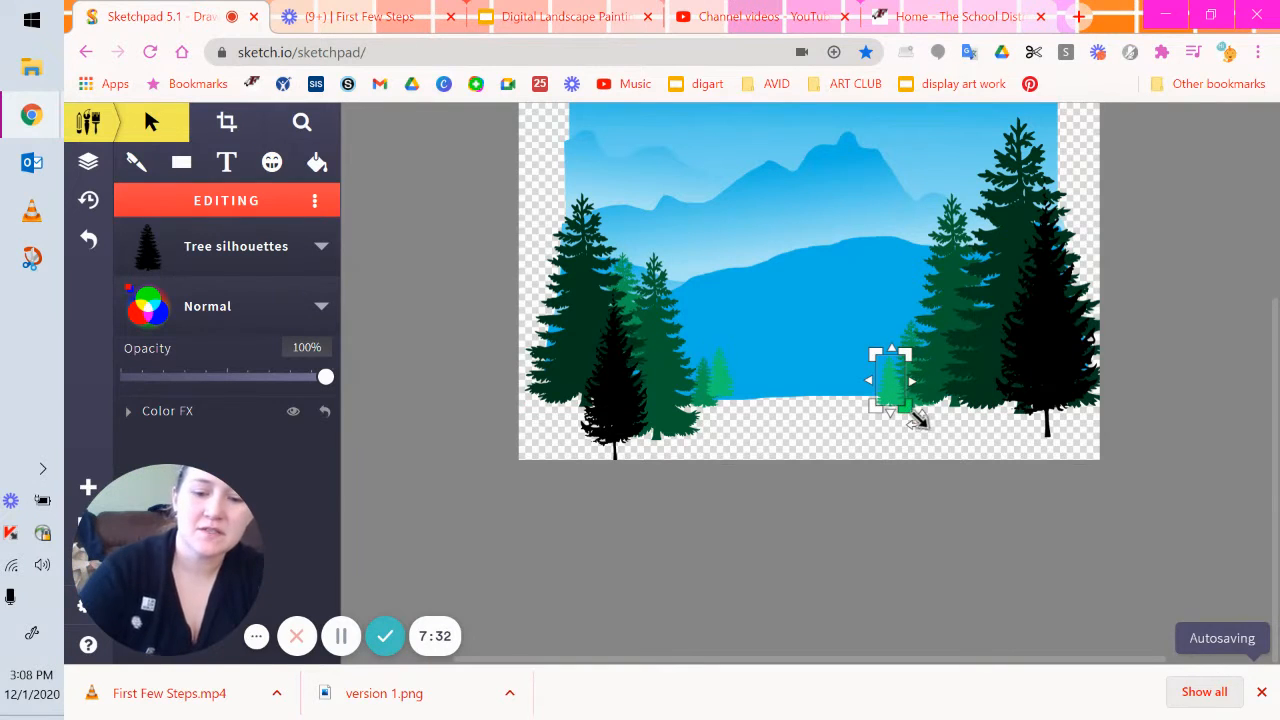
key("ctrl+z")
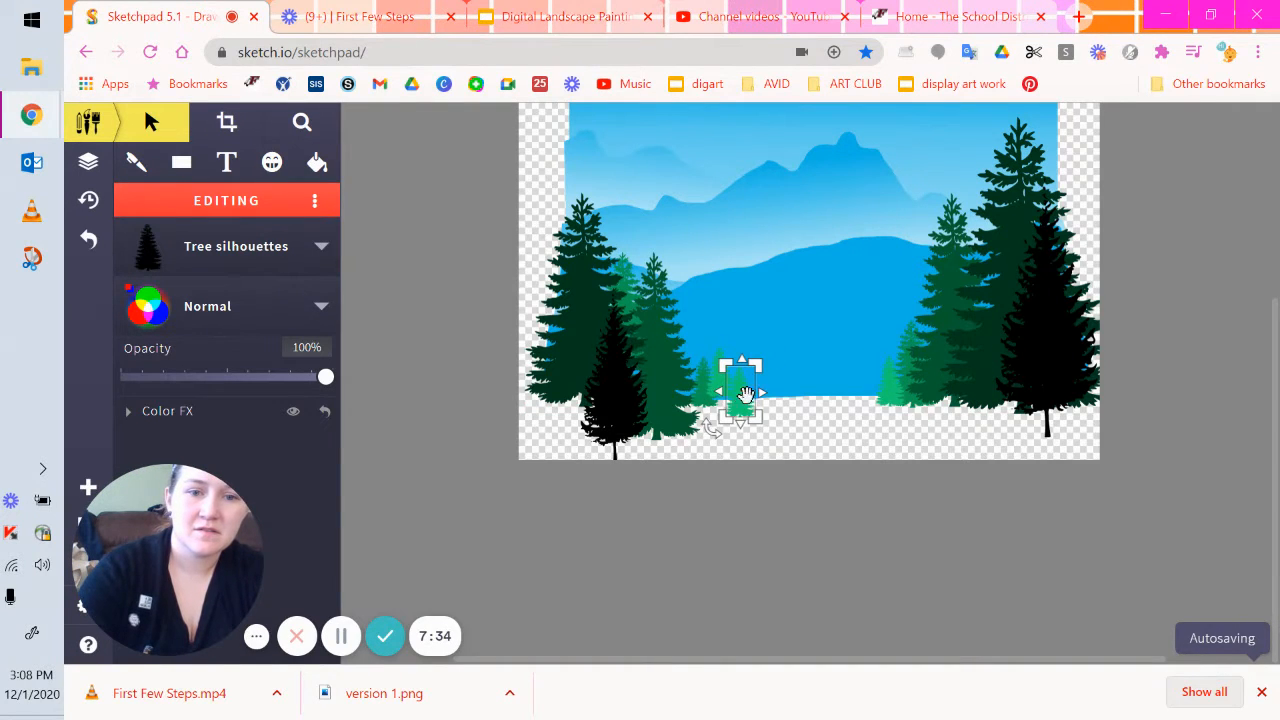
mouse_move(746, 394)
left_mouse_down()
mouse_move(817, 400)
mouse_move(749, 366)
mouse_move(752, 380)
mouse_move(755, 338)
mouse_move(768, 377)
mouse_move(747, 384)
left_mouse_up()
key("ctrl+v")
key("Delete")
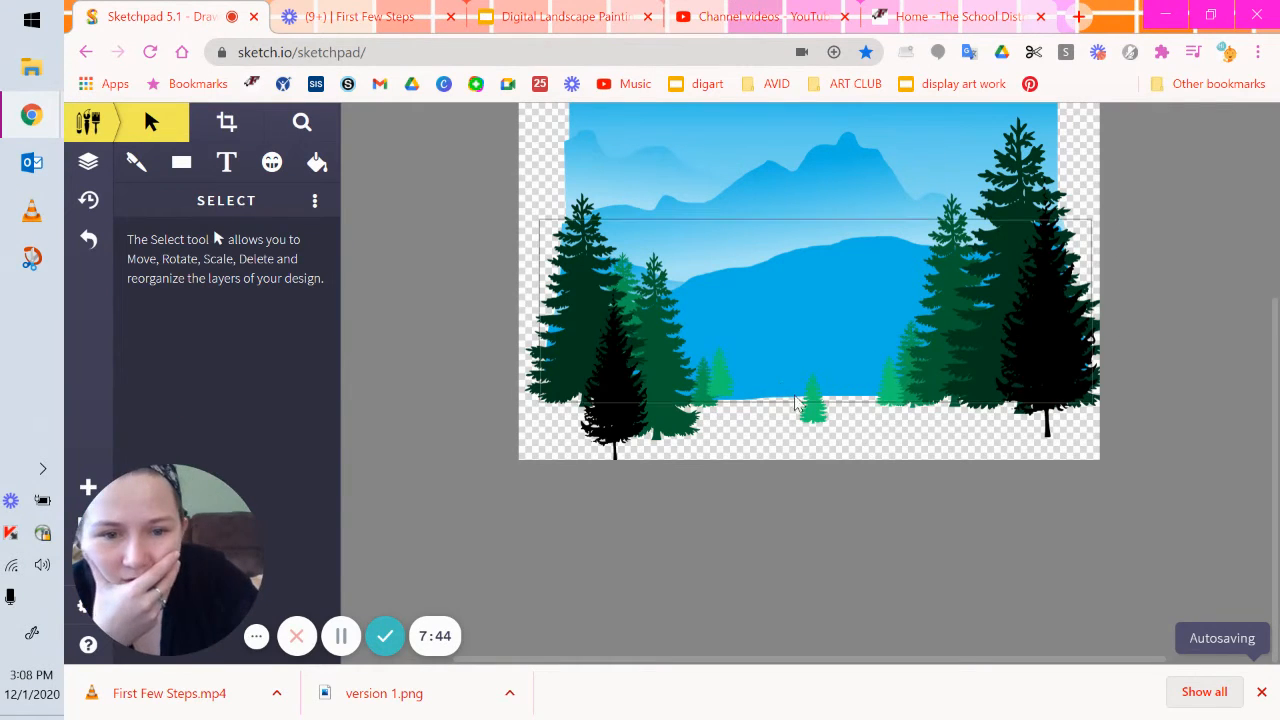
left_click_drag(835, 398, 903, 393)
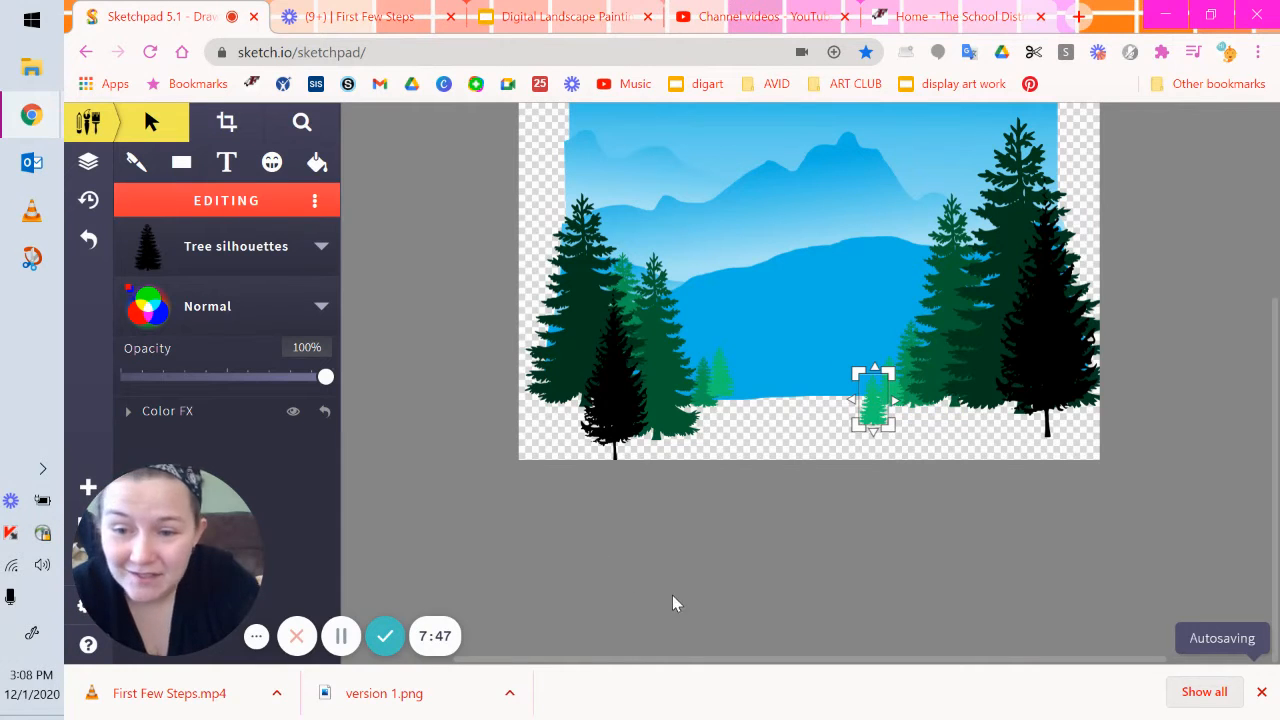
left_click_drag(728, 375, 689, 348)
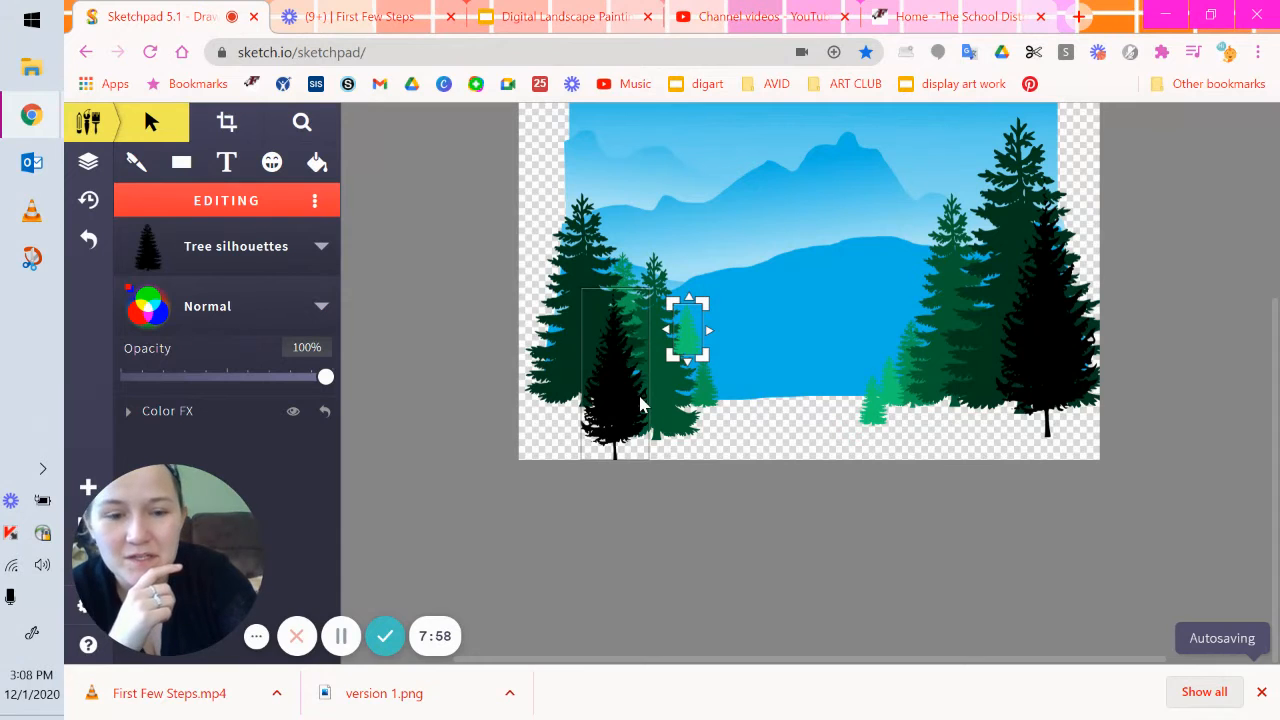
key("Delete")
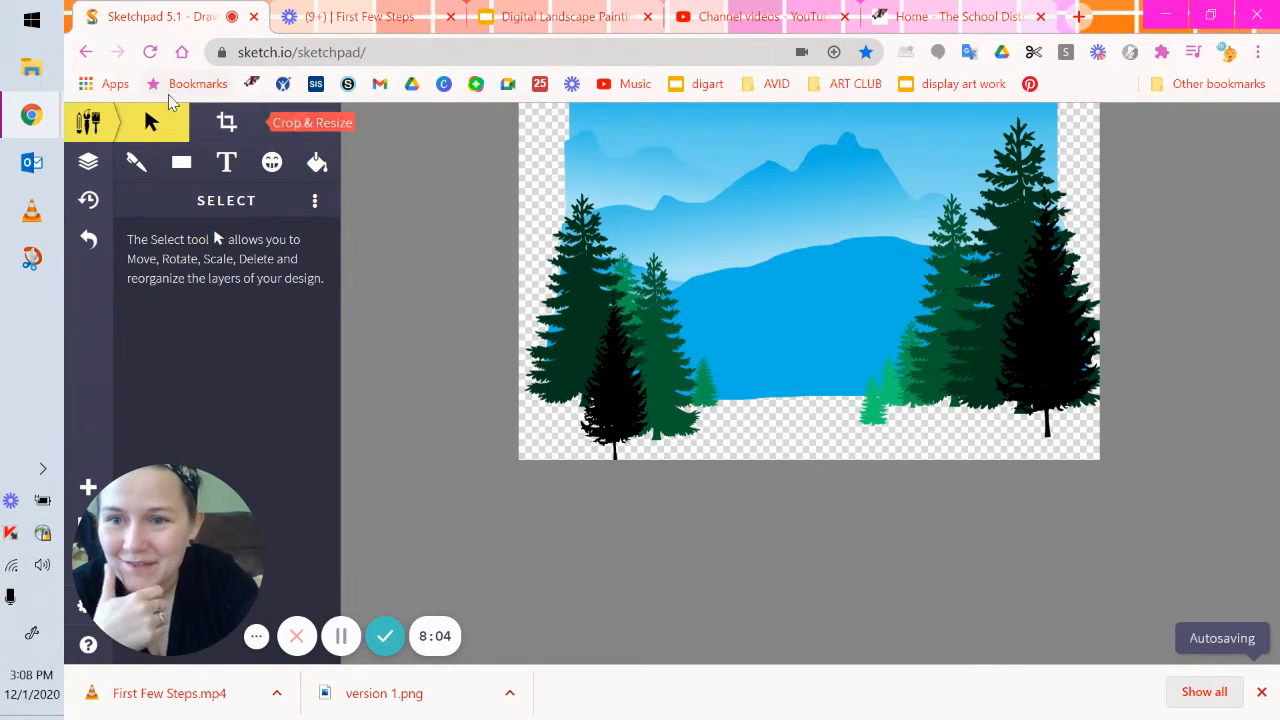
Lower the small pine beside the left group to 63% opacity and move its layer to the top of the stack
left_click(708, 386)
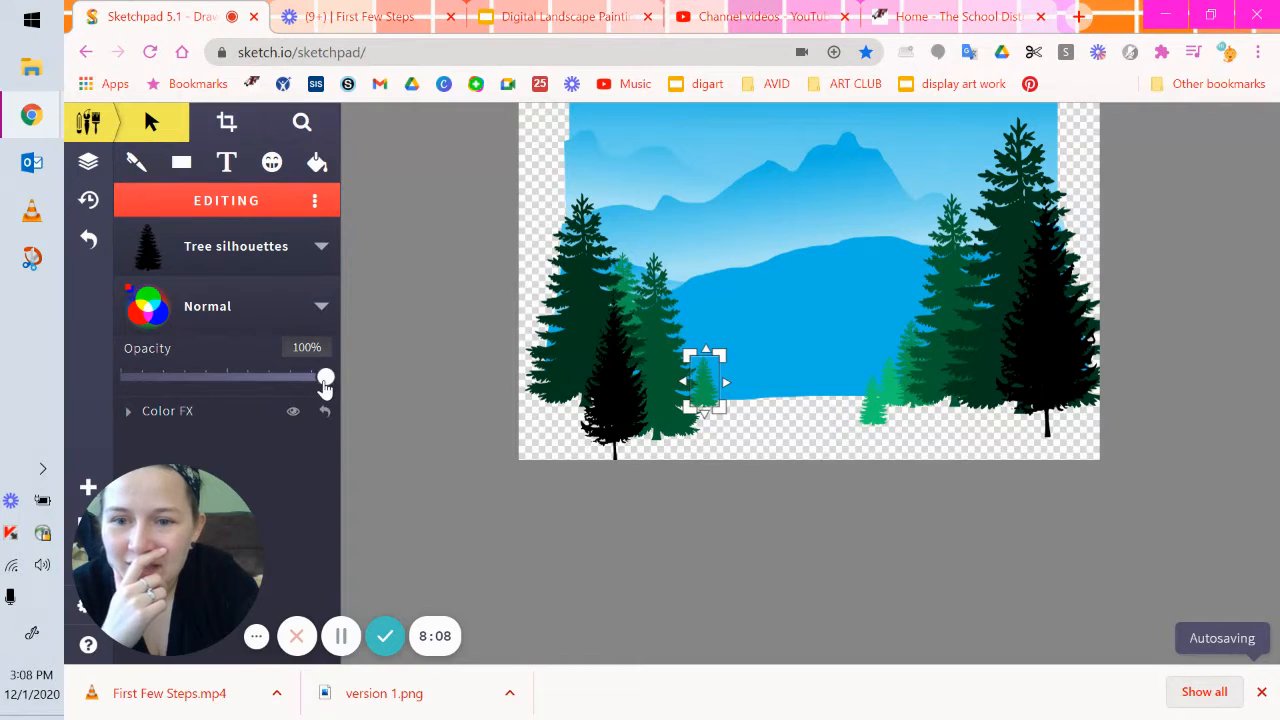
left_click_drag(318, 388, 240, 398)
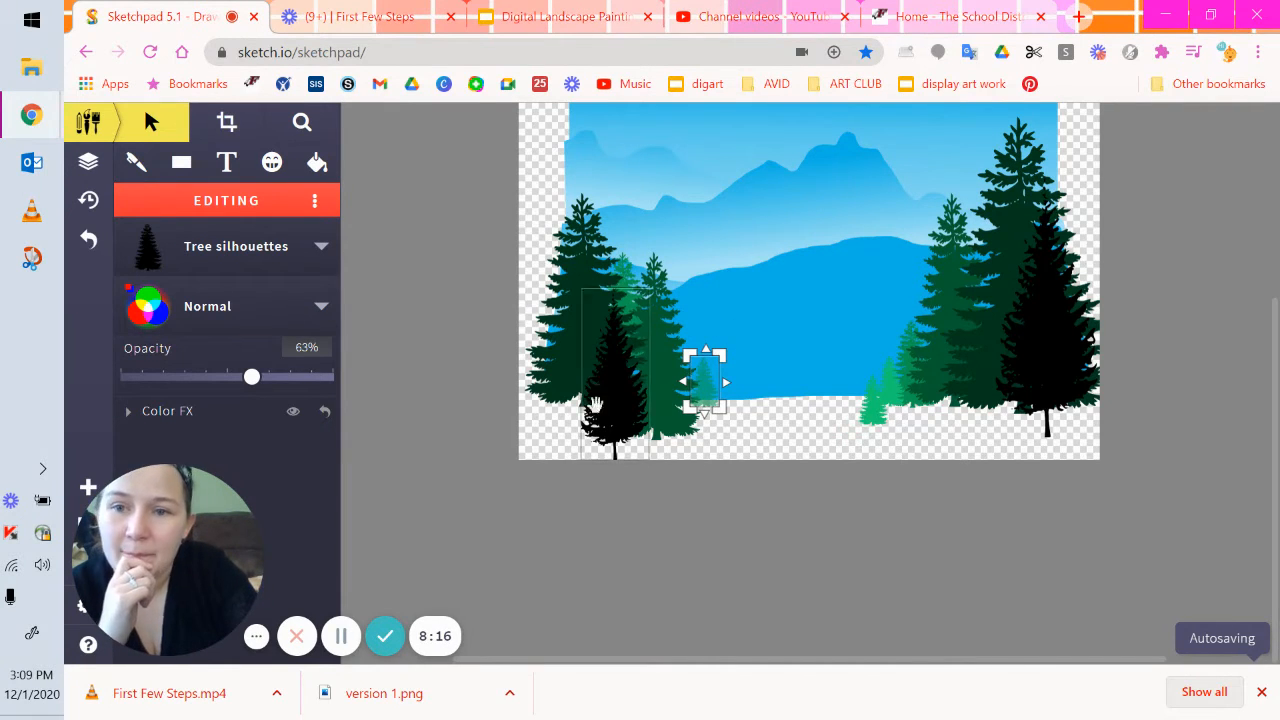
left_click(88, 162)
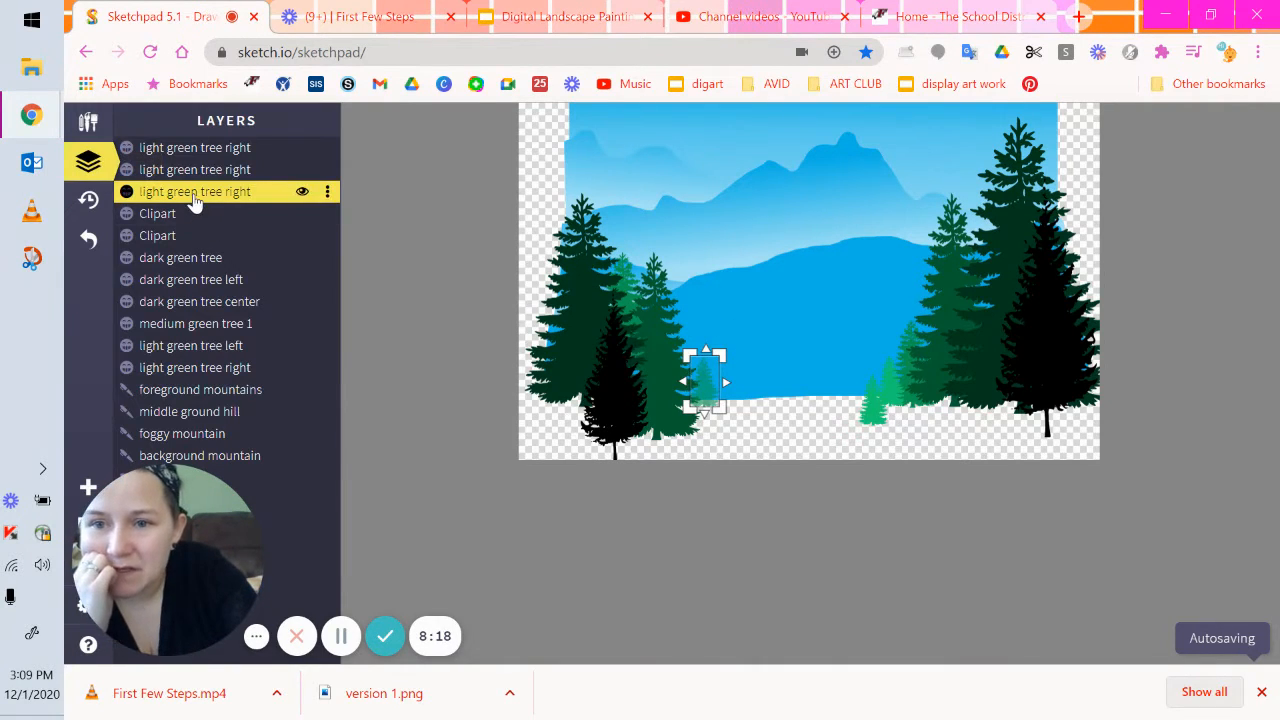
left_click_drag(195, 203, 193, 147)
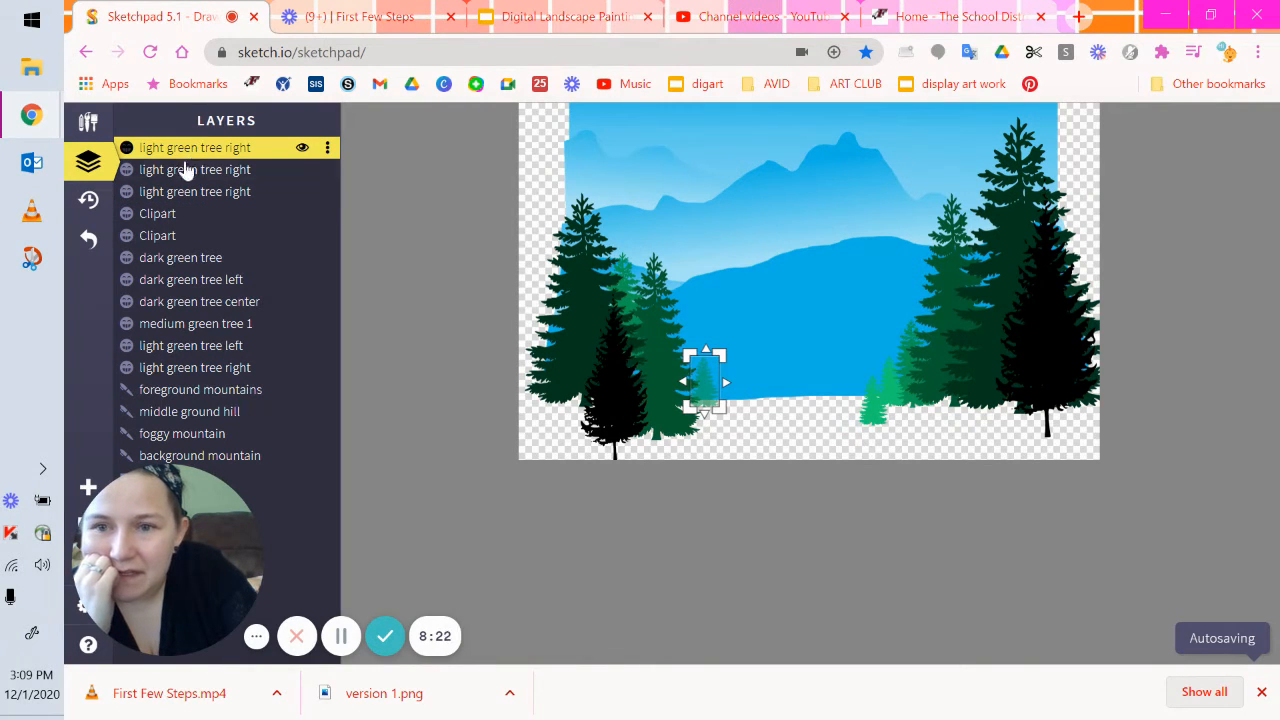
left_click(88, 121)
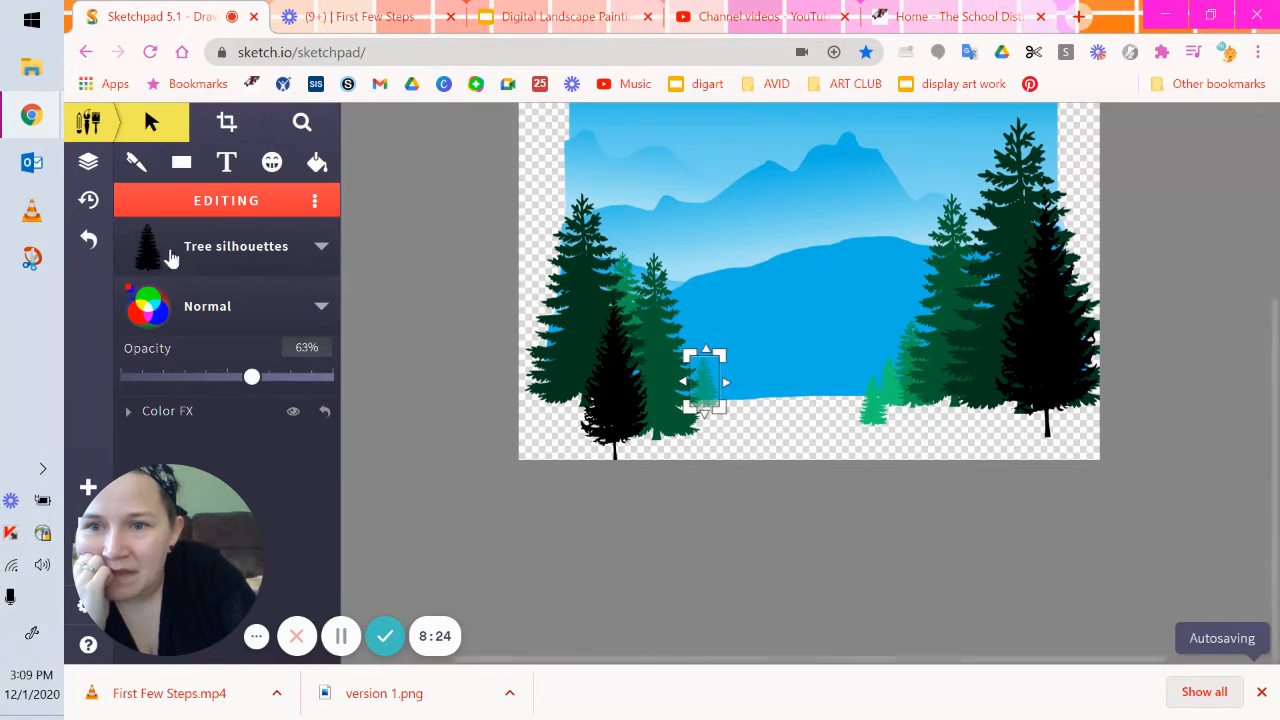
Set the opacity of the light green pine behind the left group to 65% and of the frontmost small right pine to 71%
left_click(630, 296)
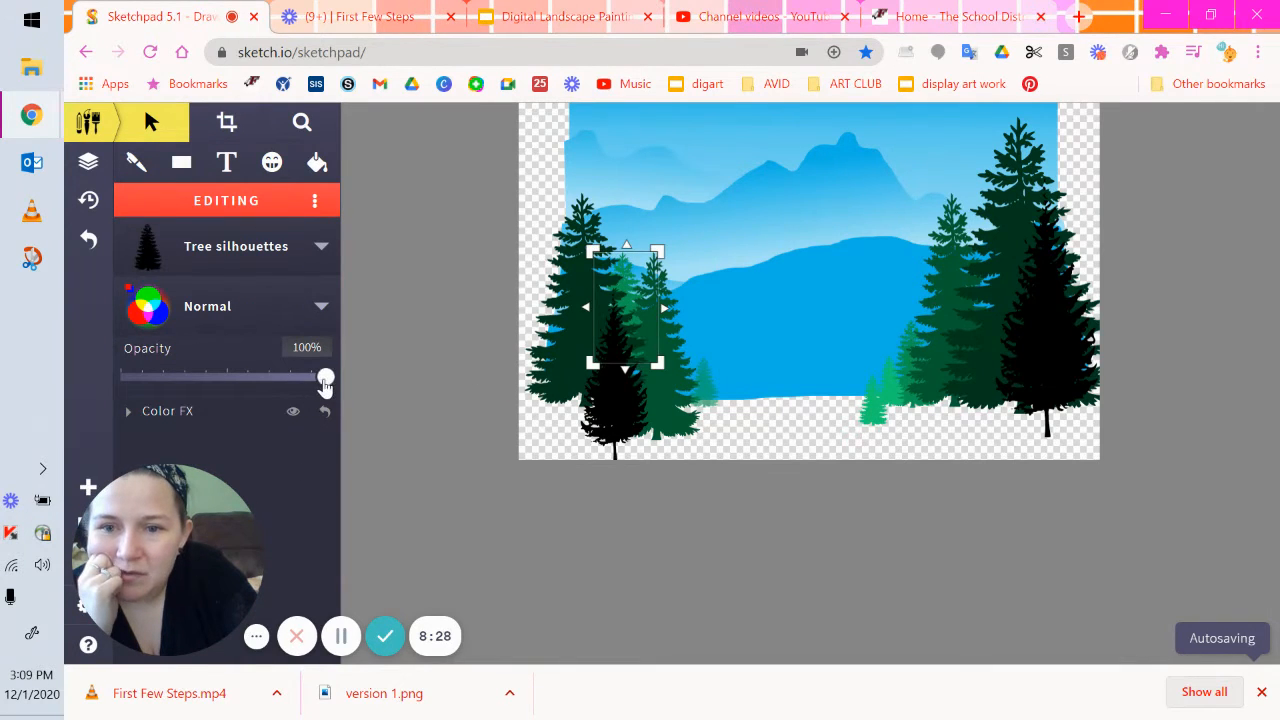
left_click_drag(325, 385, 256, 378)
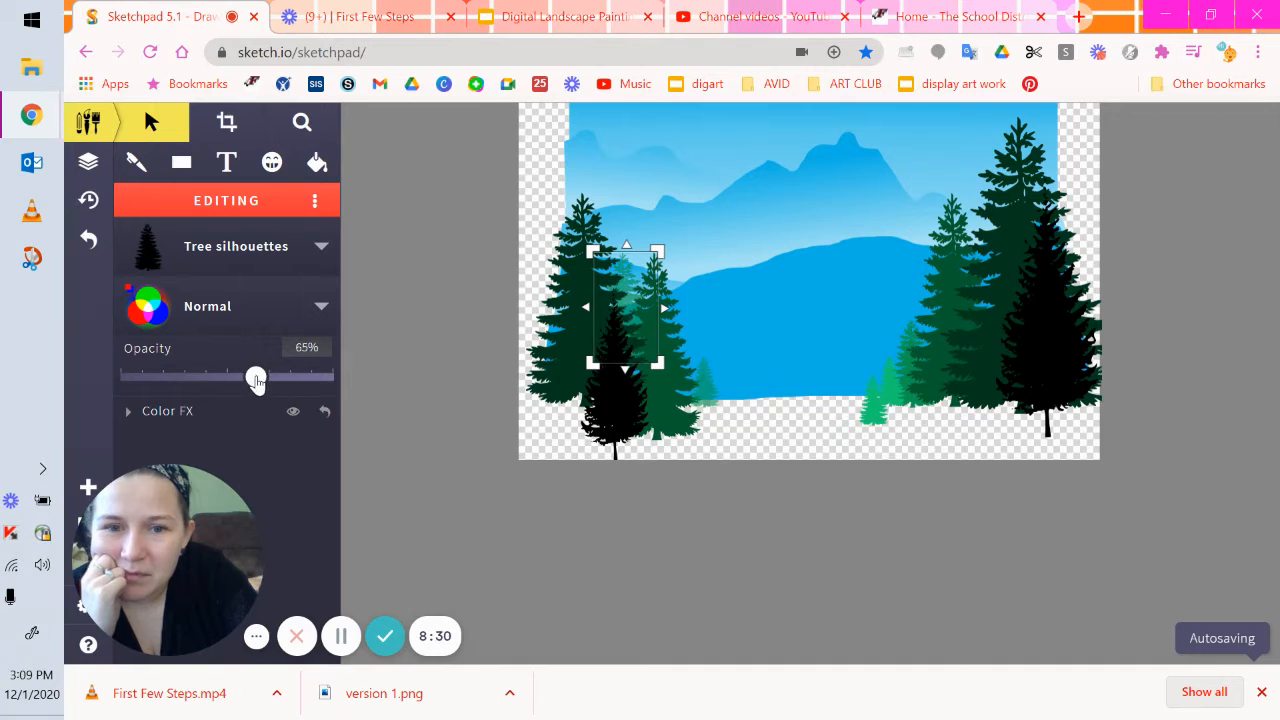
left_click(866, 416)
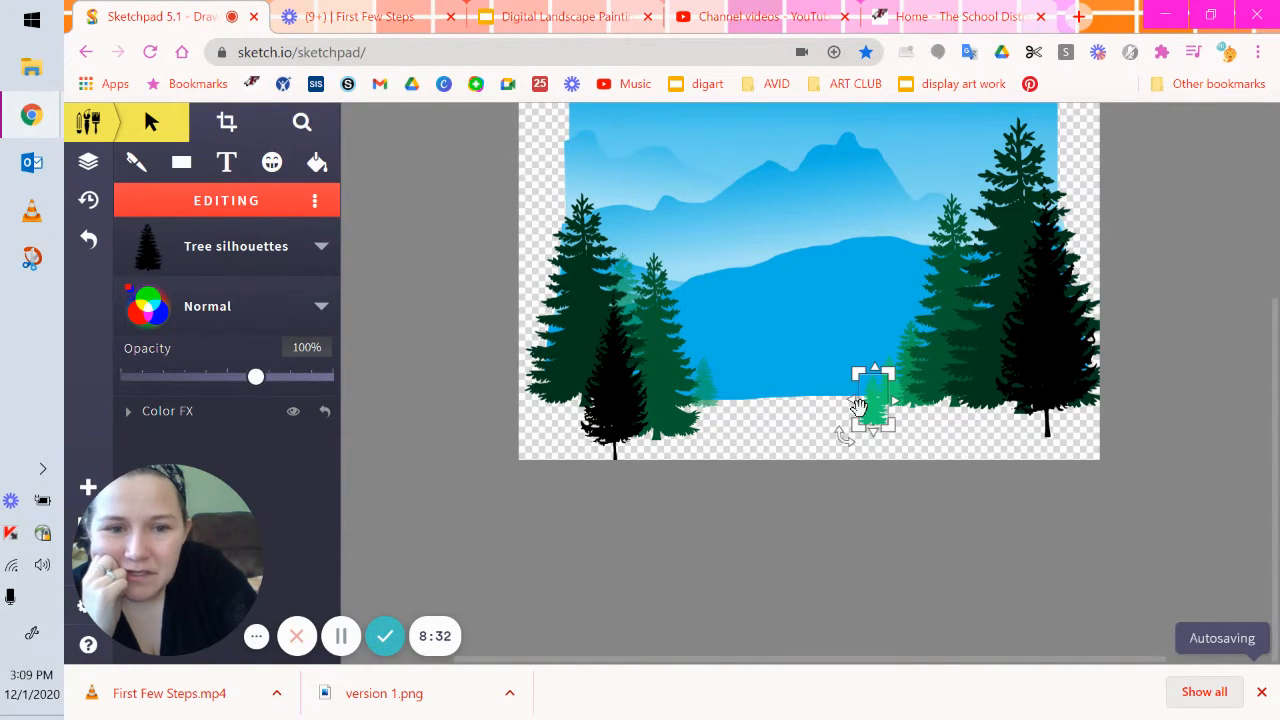
left_click_drag(324, 378, 266, 385)
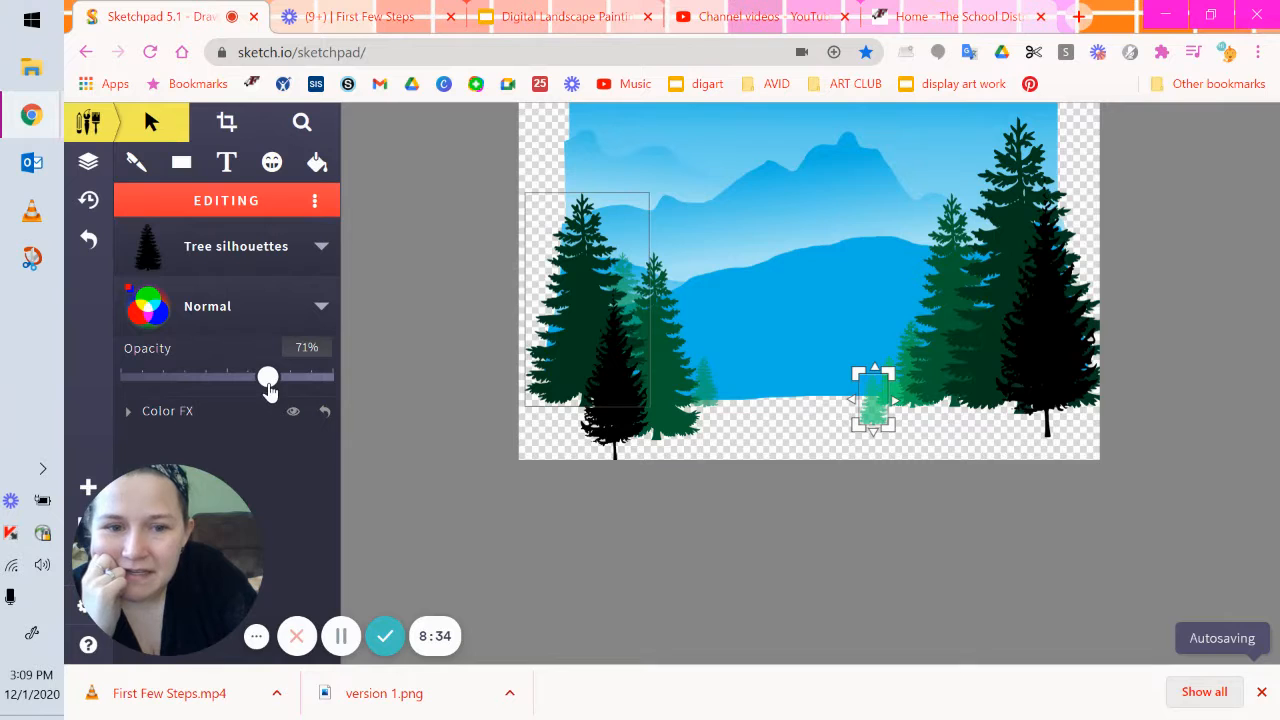
Set the opacity of the right group's other small bright pine to 65% and of the light green pine behind it to 67%
left_click(907, 368)
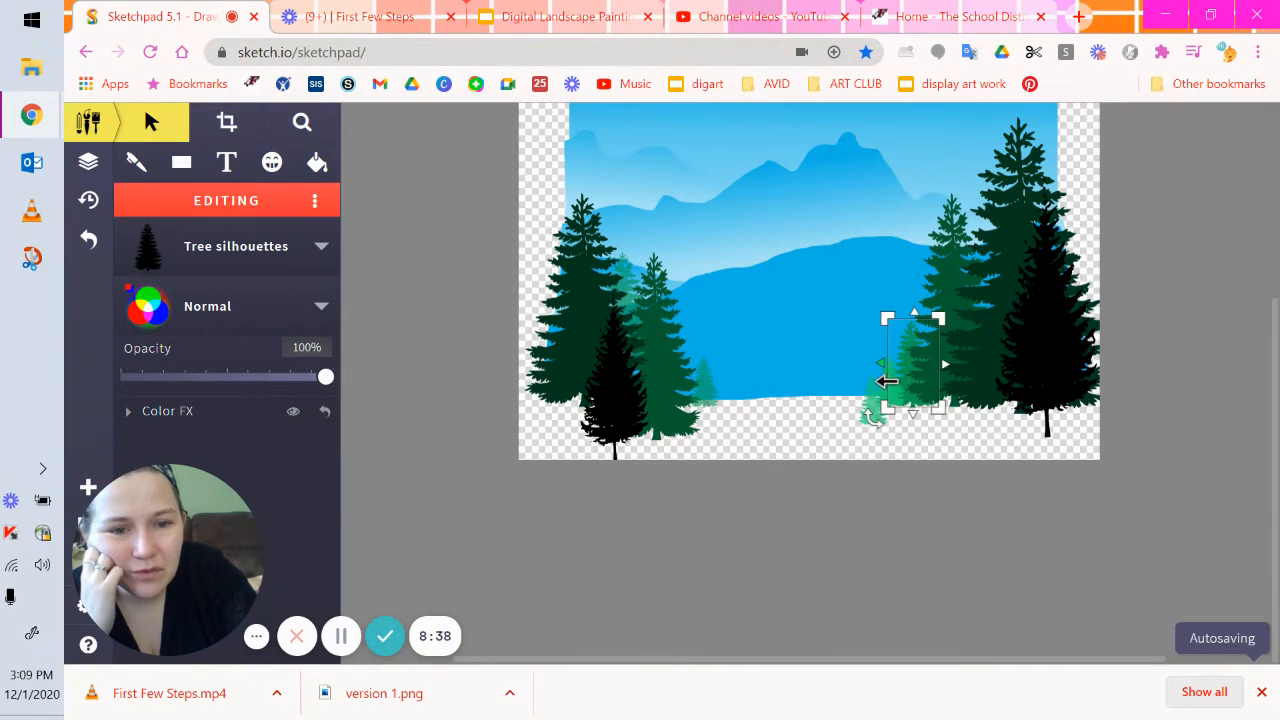
left_click(765, 457)
left_click(884, 398)
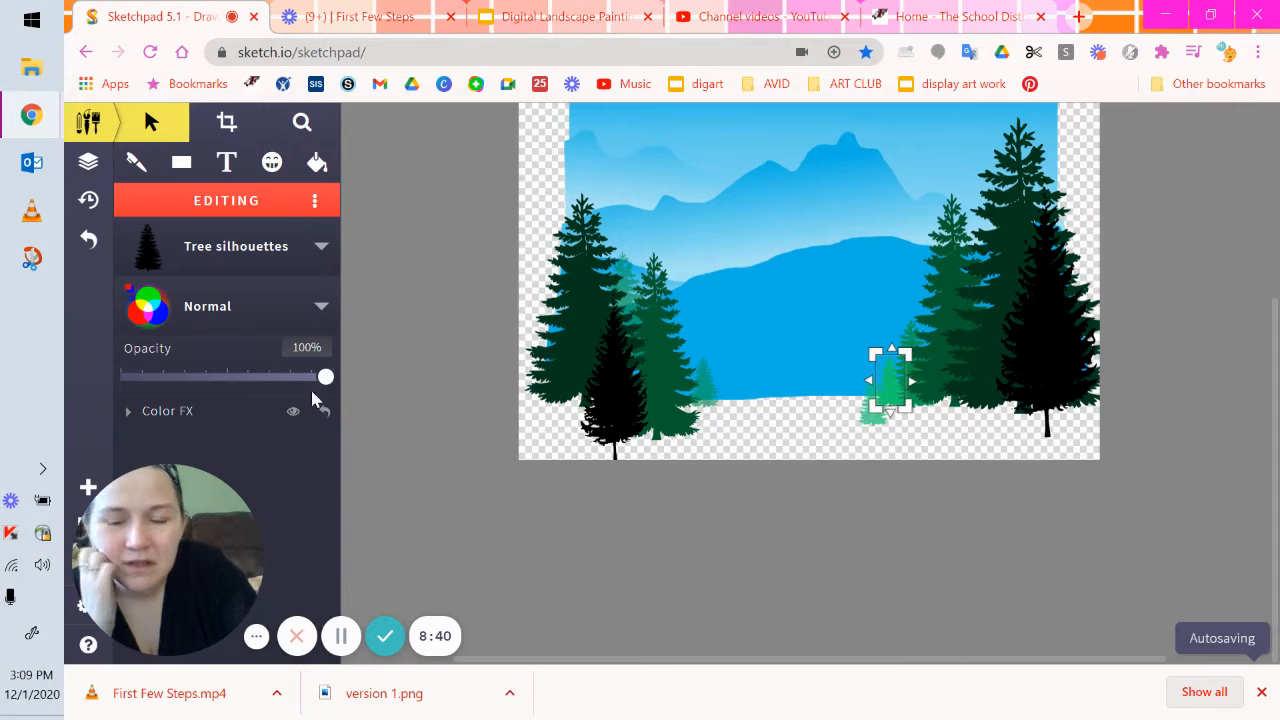
left_click_drag(325, 386, 255, 385)
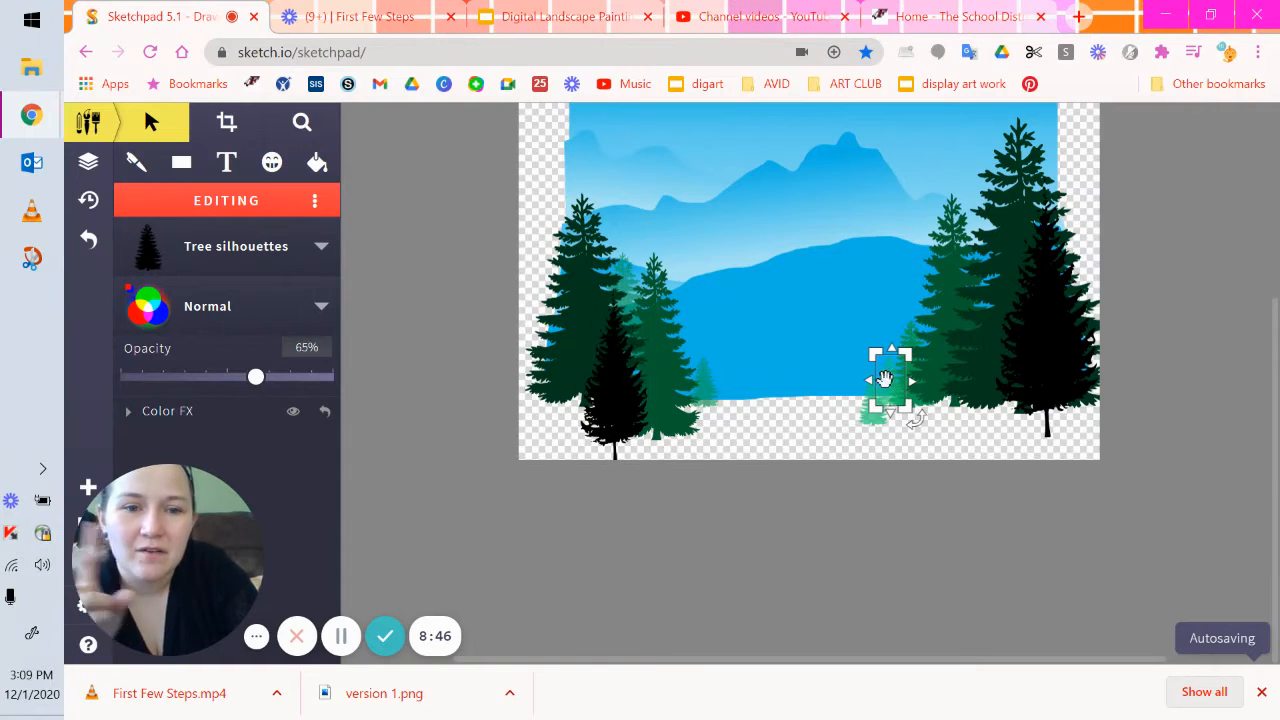
left_click(923, 441)
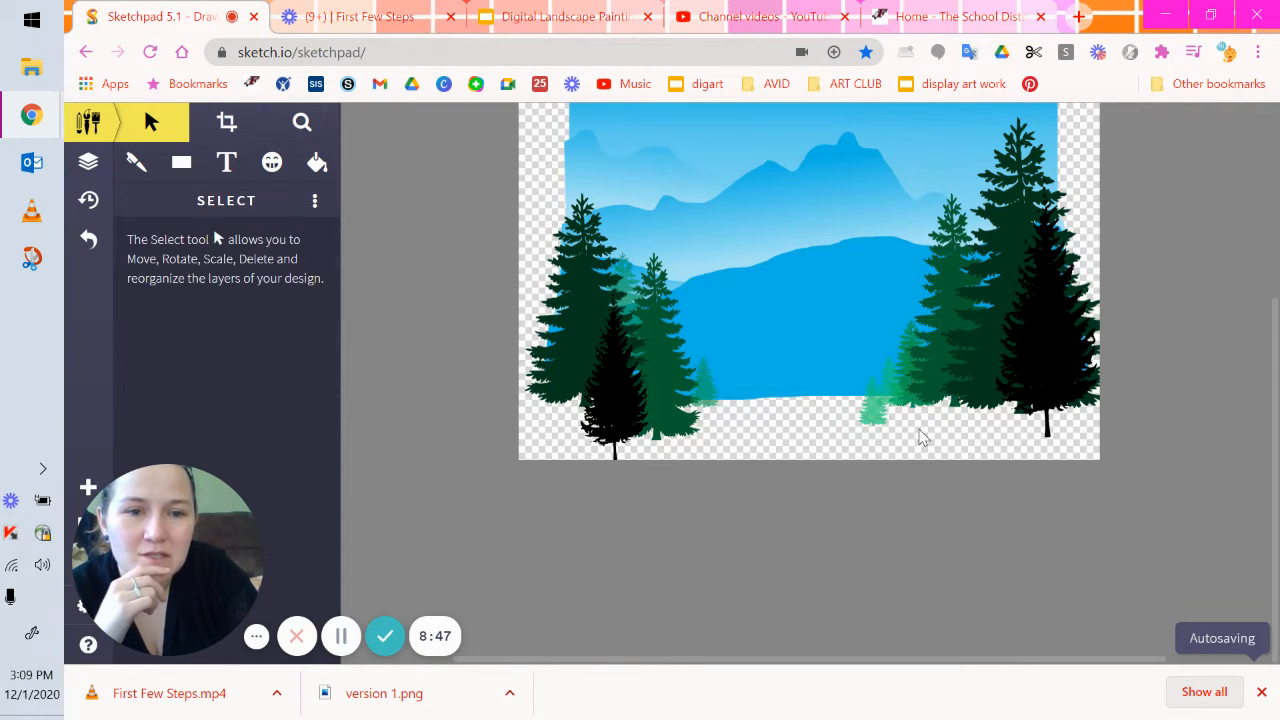
left_click(911, 355)
left_click_drag(325, 378, 259, 379)
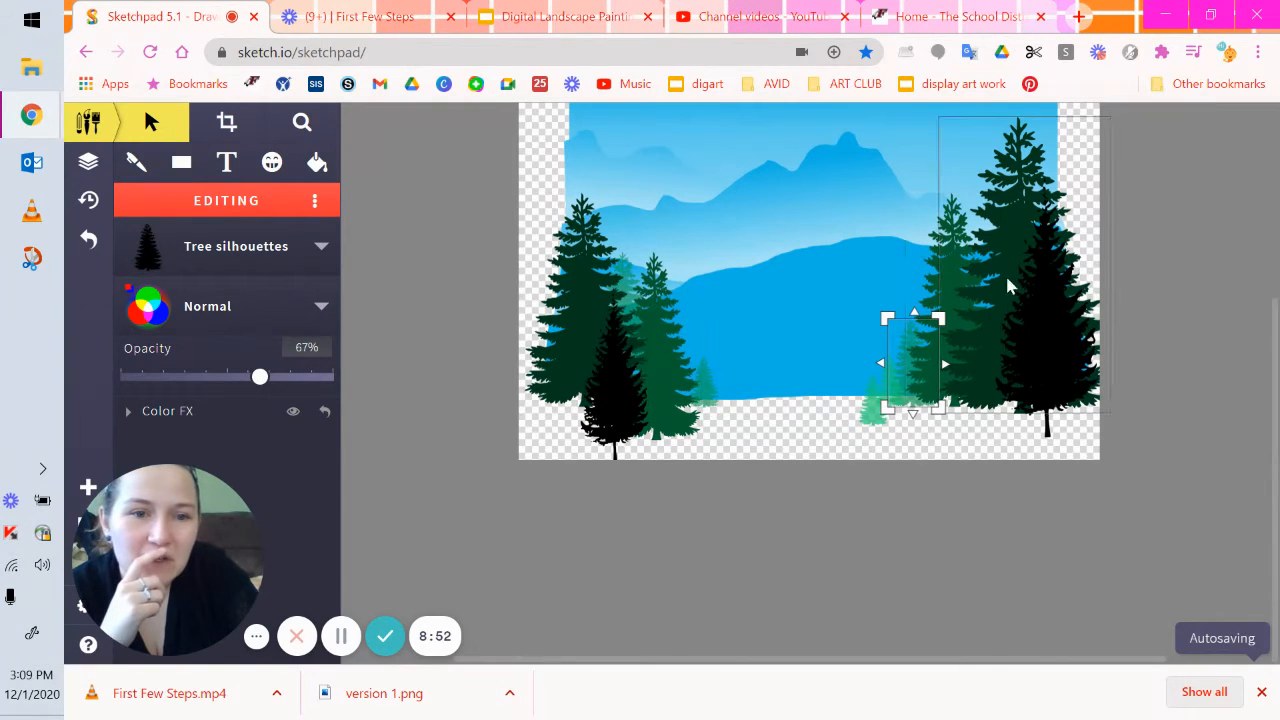
Set the opacity of the right group's medium green pine to 86% and of the left group's medium green pine to 81%
left_click(944, 289)
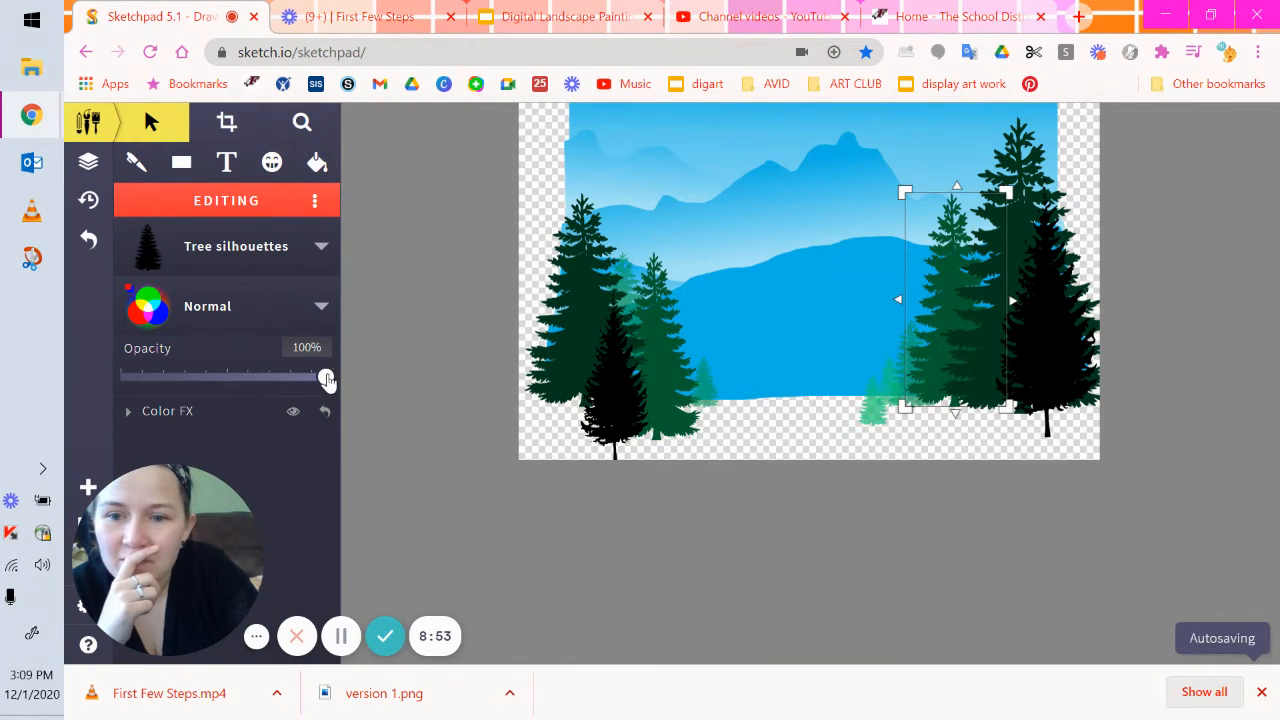
left_click_drag(324, 378, 298, 396)
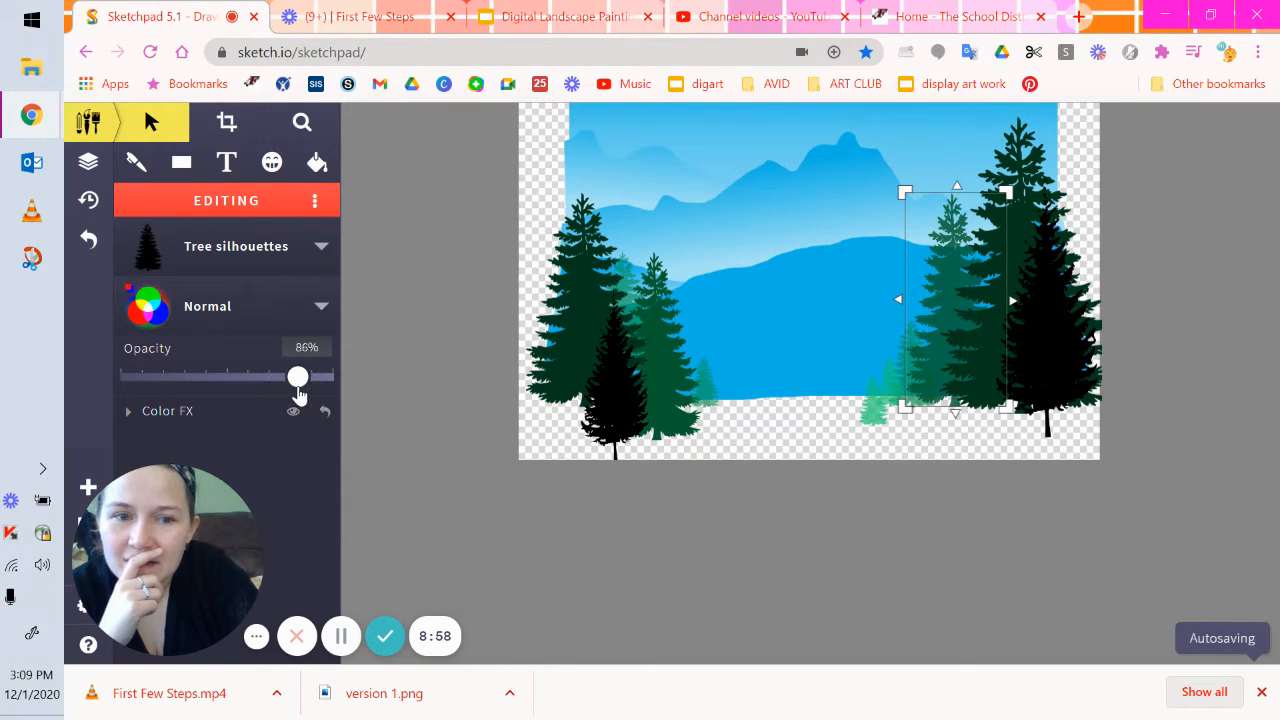
left_click(650, 330)
left_click_drag(326, 378, 289, 385)
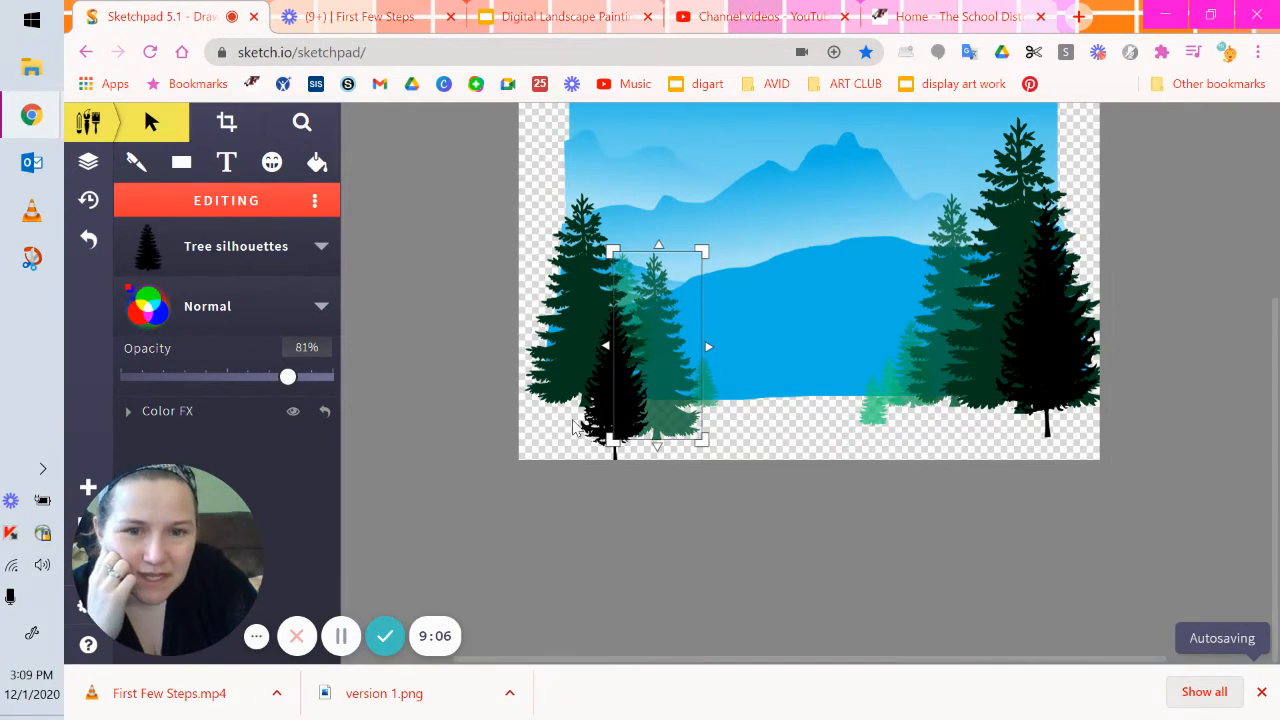
scroll(765, 422, "up", 3)
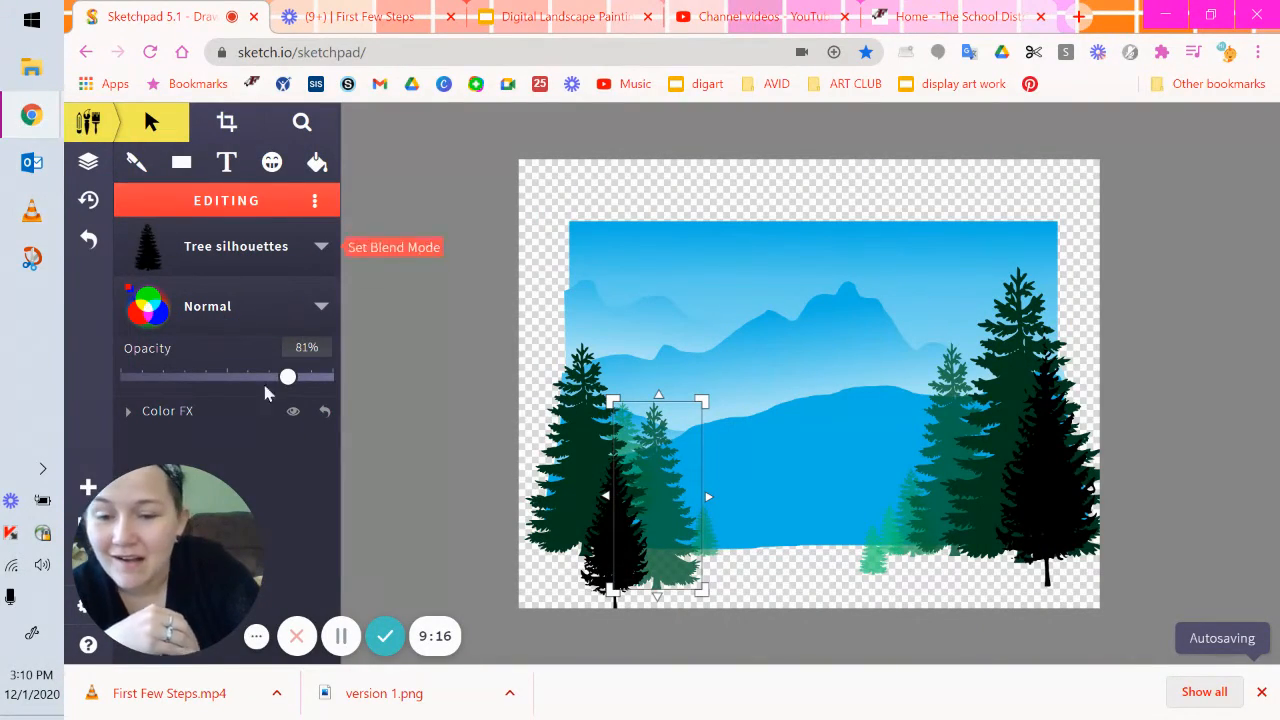
left_click(340, 637)
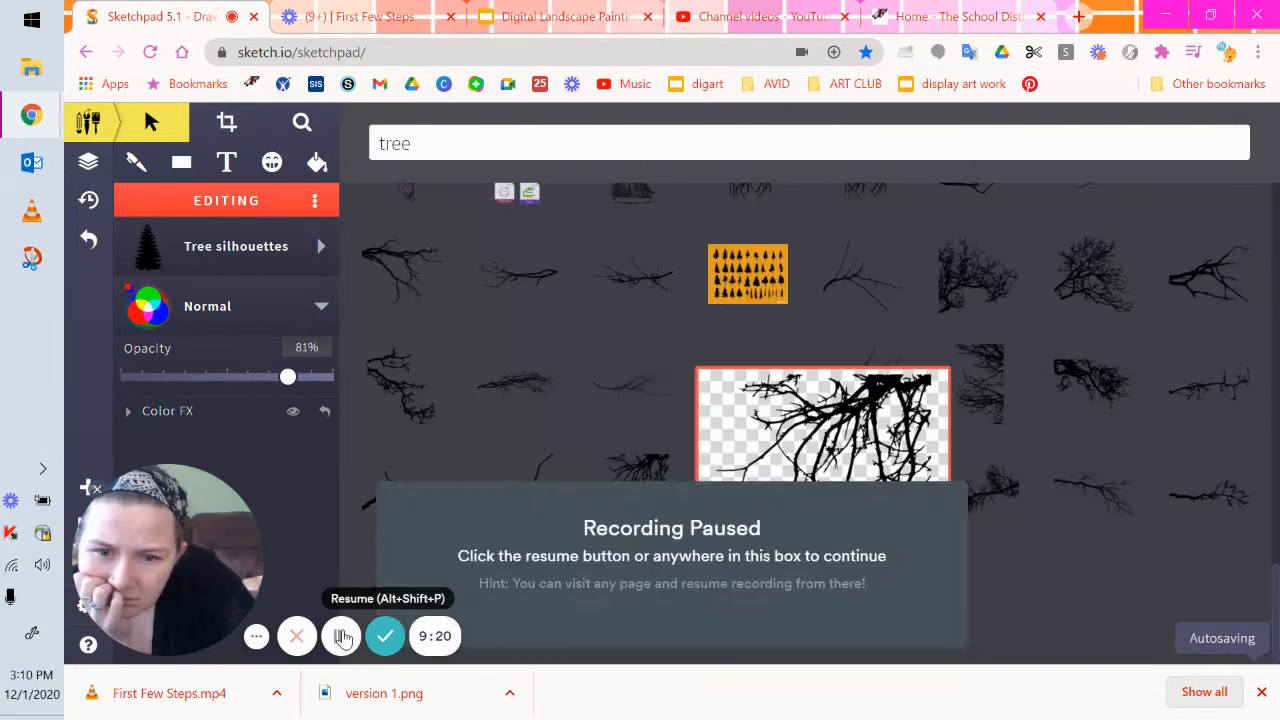
Add the 15 Tree Branch clipart, rotate it so the branches stand upright, and place it at the base of the right pine group
left_click(340, 637)
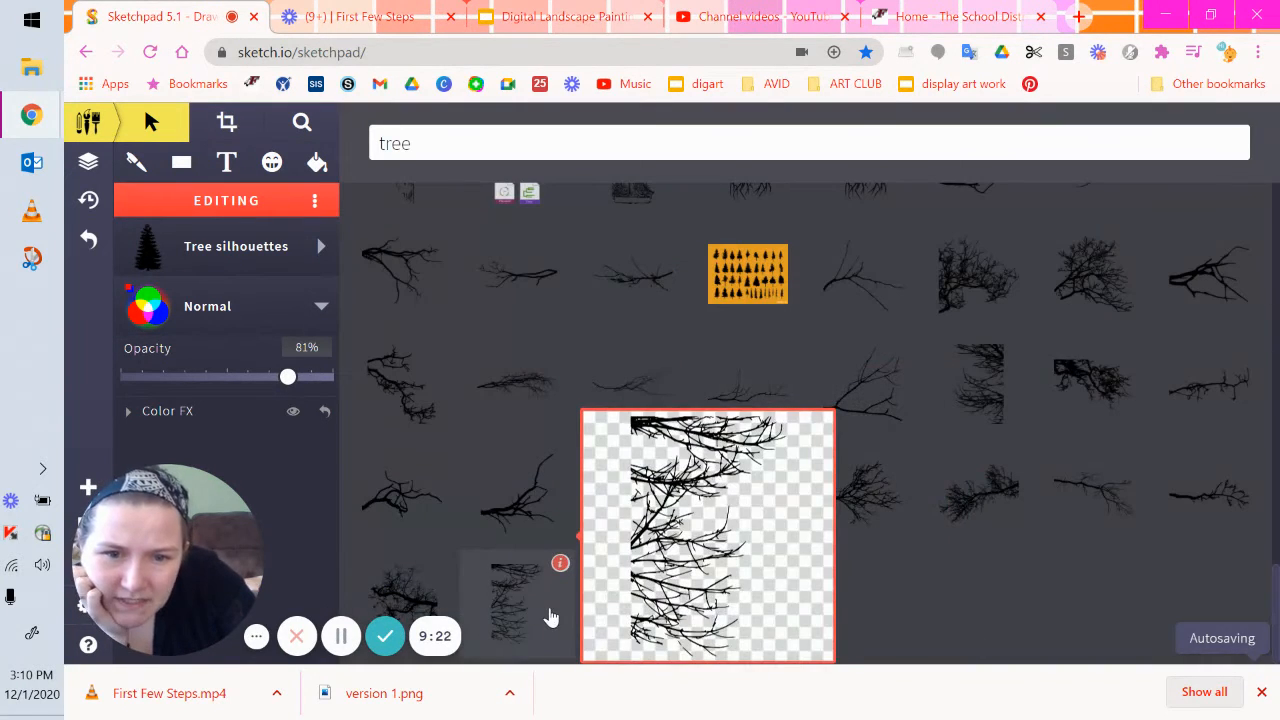
left_click(550, 617)
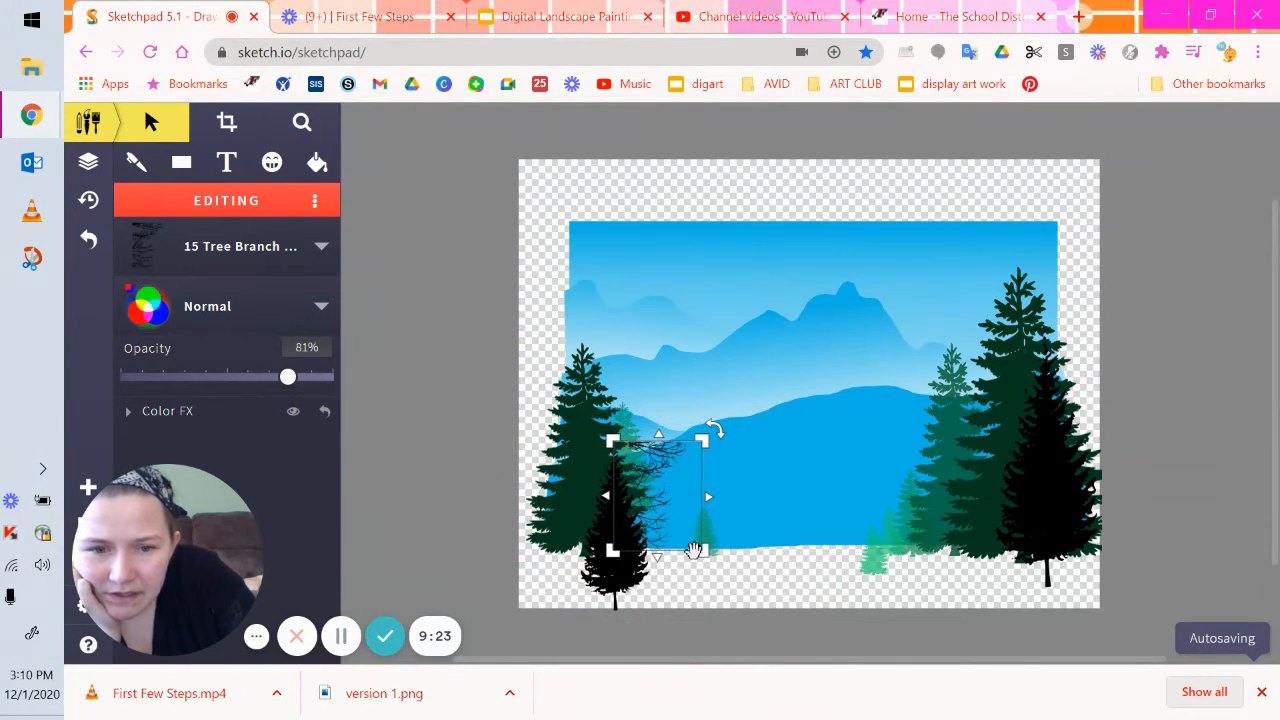
left_click_drag(716, 428, 549, 405)
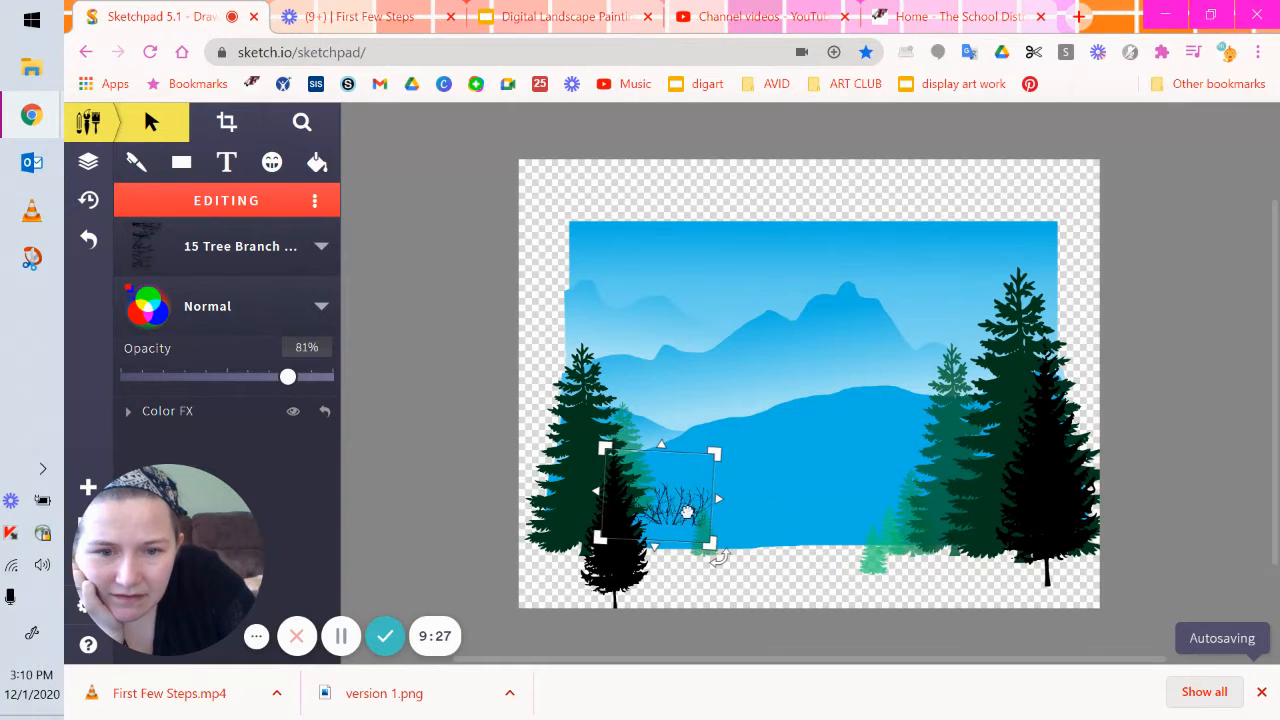
left_click_drag(687, 512, 930, 541)
mouse_move(860, 487)
left_mouse_down()
mouse_move(838, 472)
mouse_move(852, 474)
left_mouse_up()
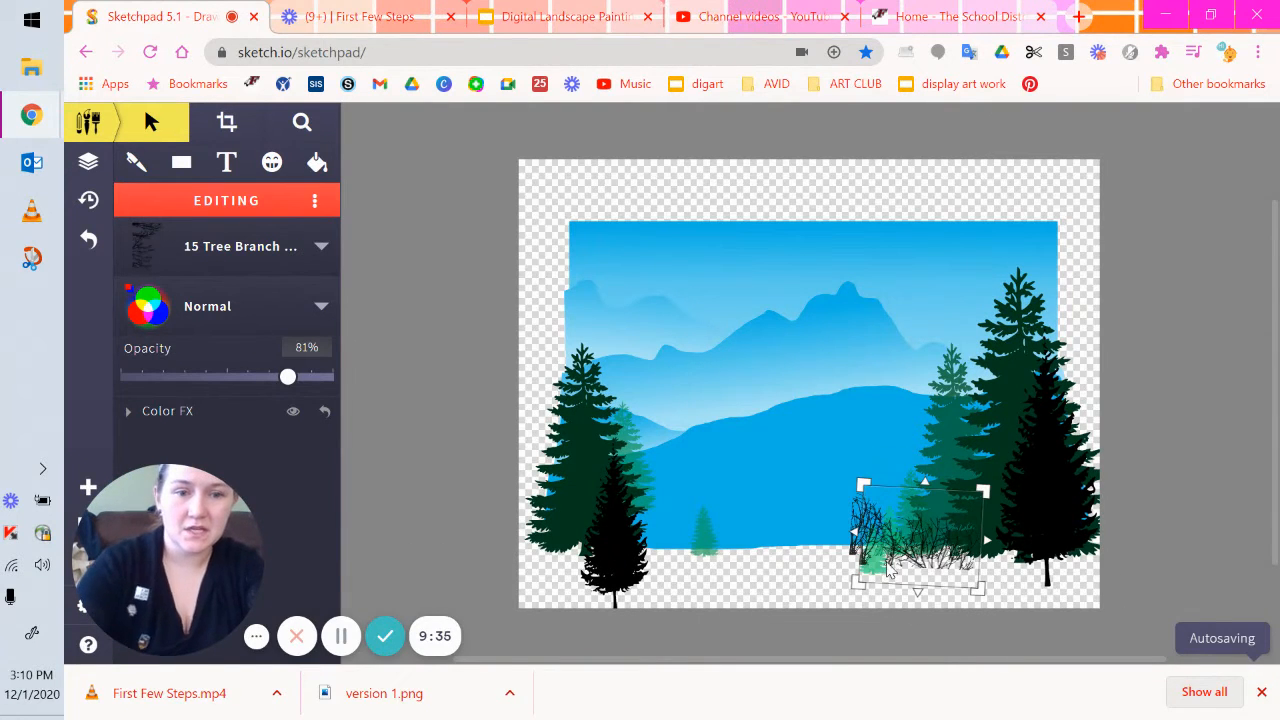
Paste copies of the branch clipart and spread them along the hill's lower edge as far as the left pine group
left_click_drag(900, 540, 812, 542)
key("ctrl+v")
left_click_drag(941, 575, 700, 545)
key("ctrl+v")
left_click_drag(948, 595, 748, 548)
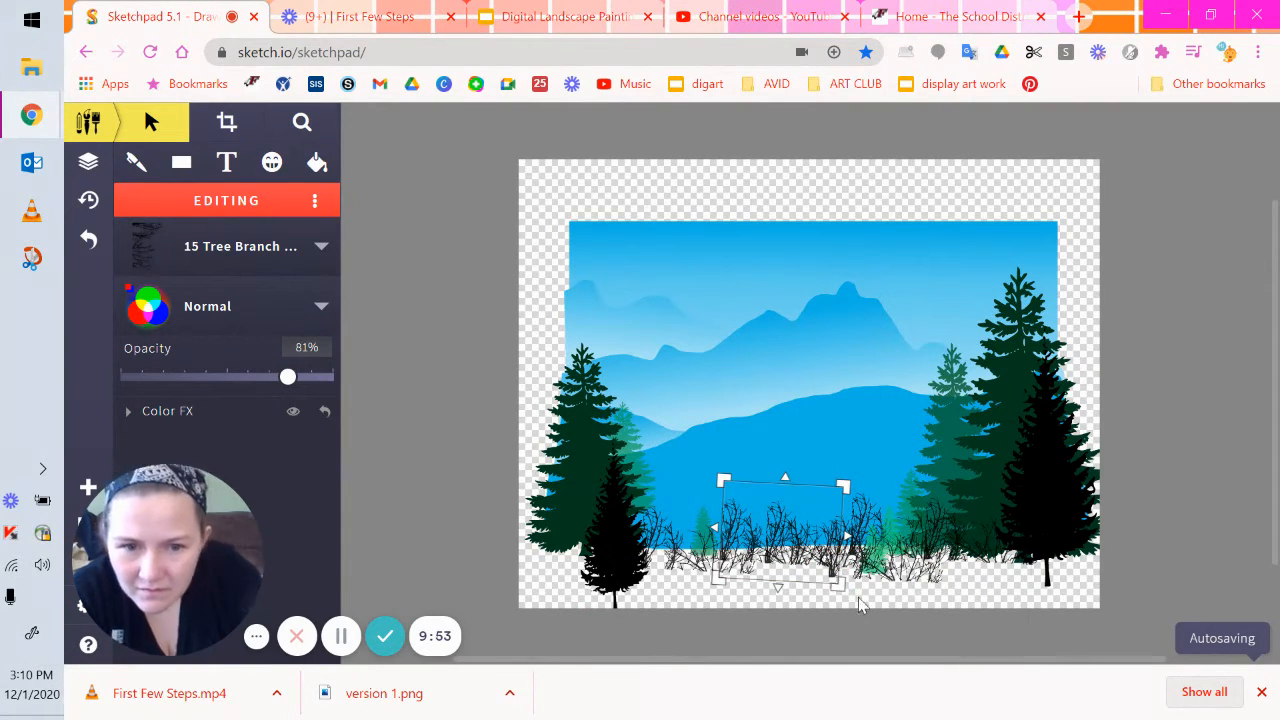
key("ctrl+v")
left_click_drag(950, 595, 618, 446)
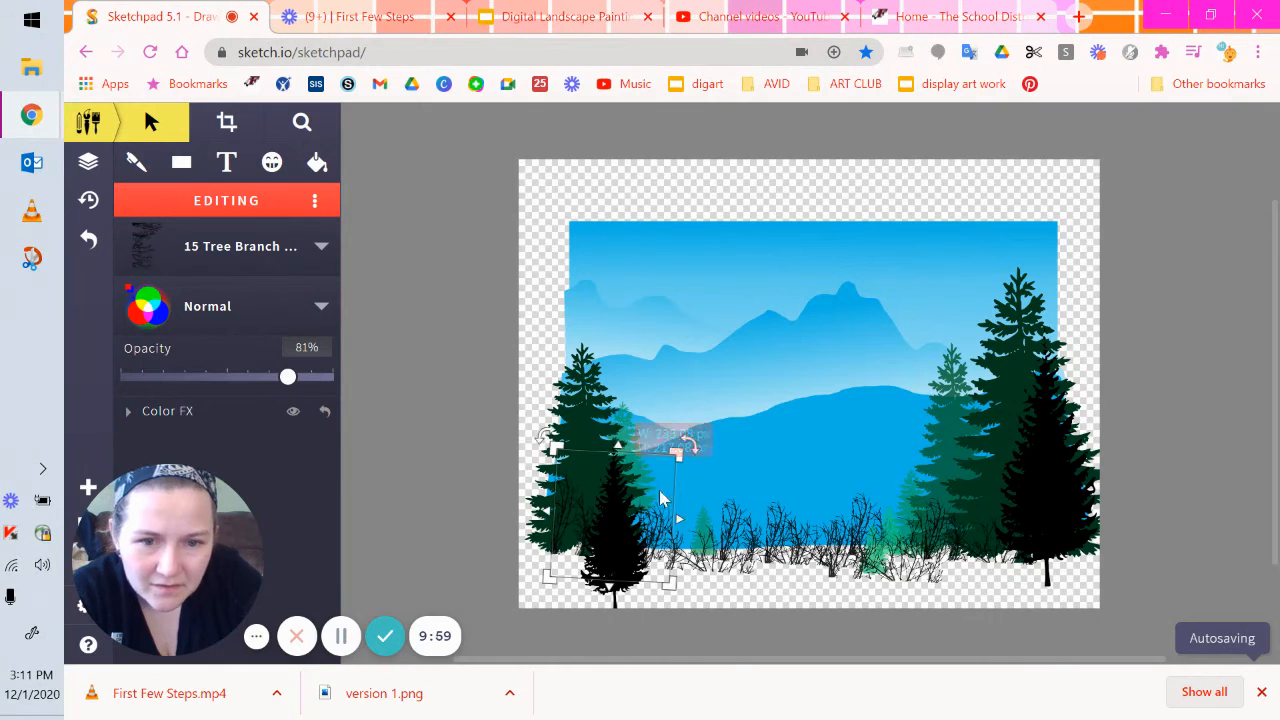
Stretch the middle branch clump, the one by the right pines and the one beside the small black left pine slightly taller
left_click_drag(660, 500, 760, 537)
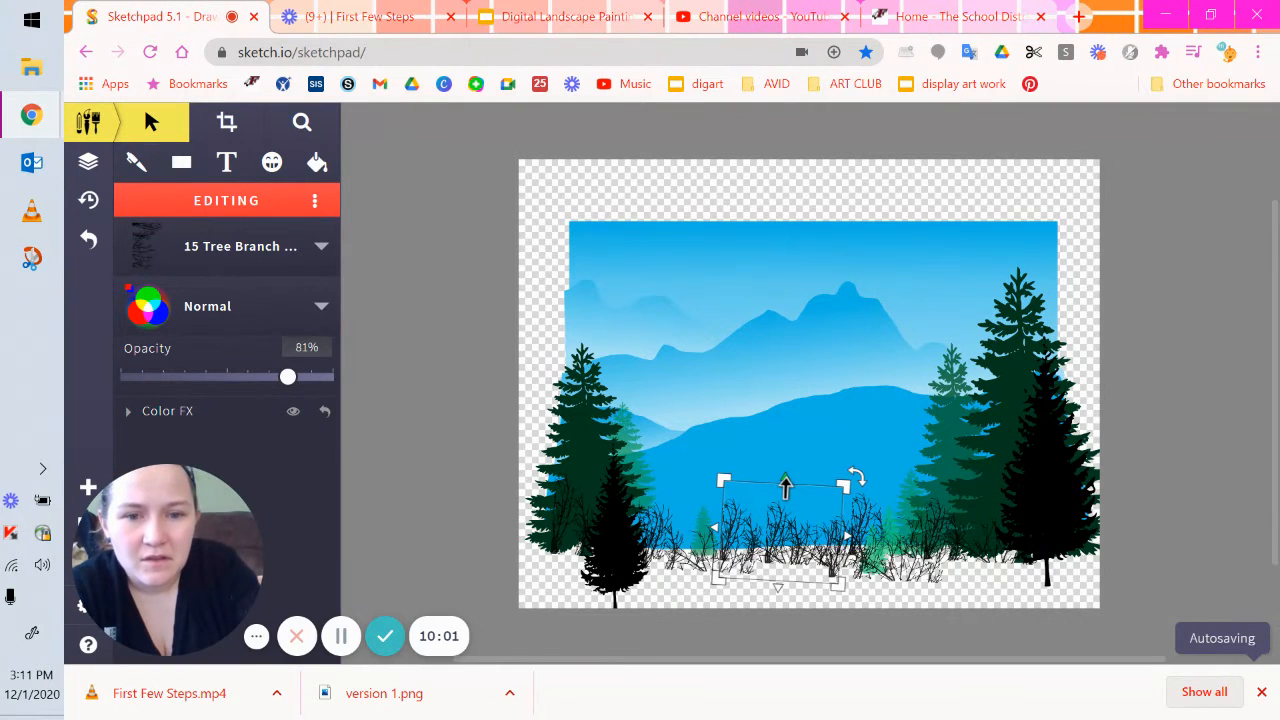
left_click_drag(786, 487, 791, 471)
left_click(940, 540)
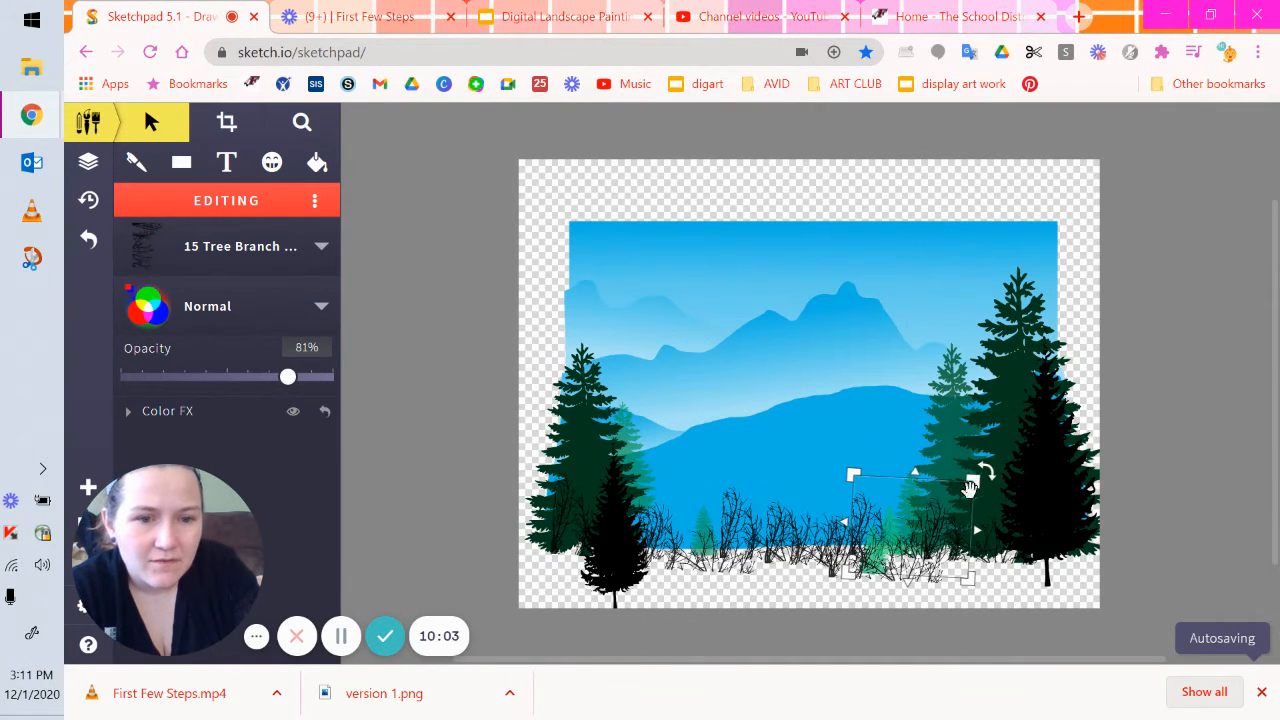
mouse_move(911, 470)
left_mouse_down()
mouse_move(887, 449)
mouse_move(898, 468)
left_mouse_up()
left_click(681, 551)
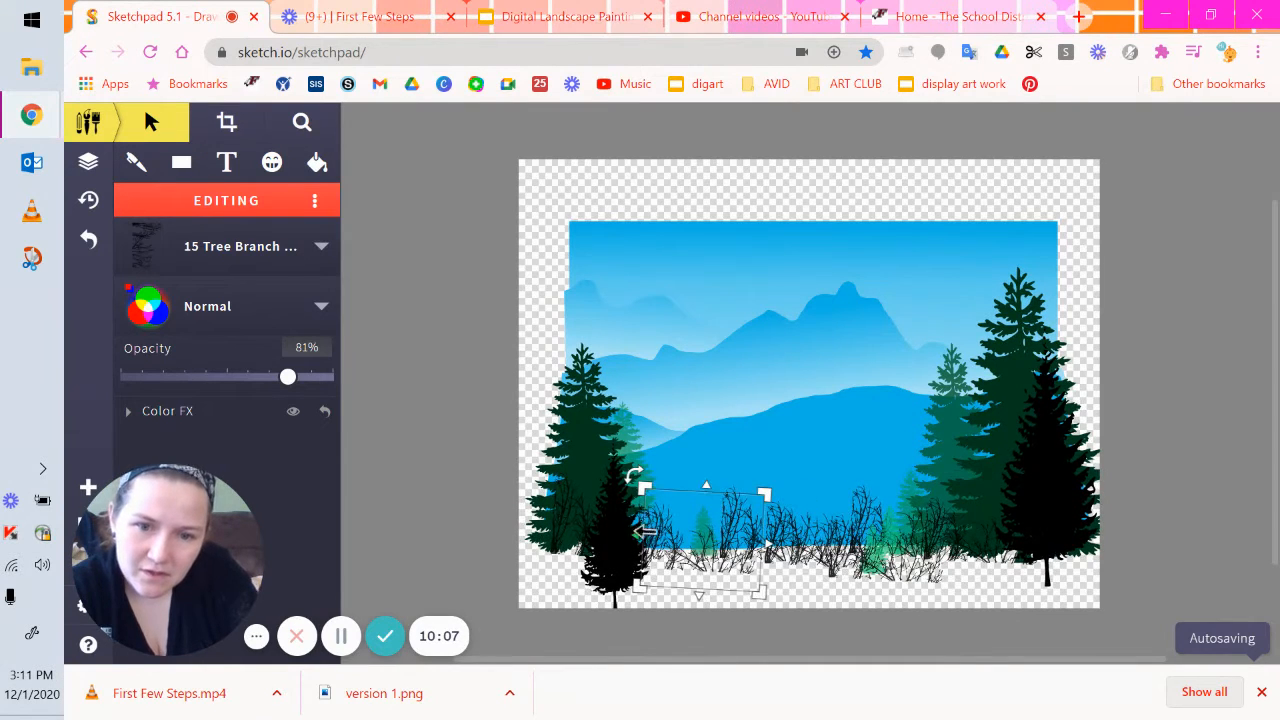
left_click(704, 482)
mouse_move(704, 482)
left_mouse_down()
mouse_move(703, 471)
mouse_move(704, 482)
left_mouse_up()
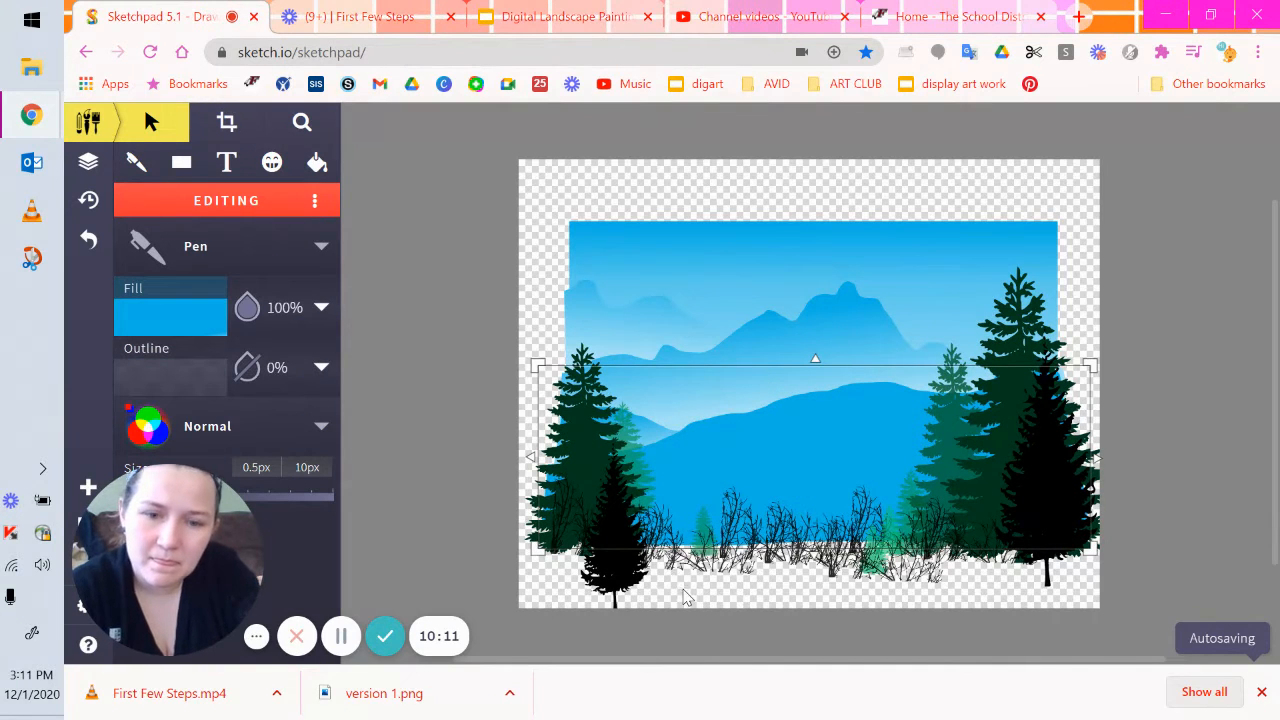
key("ctrl+z")
left_click(669, 562)
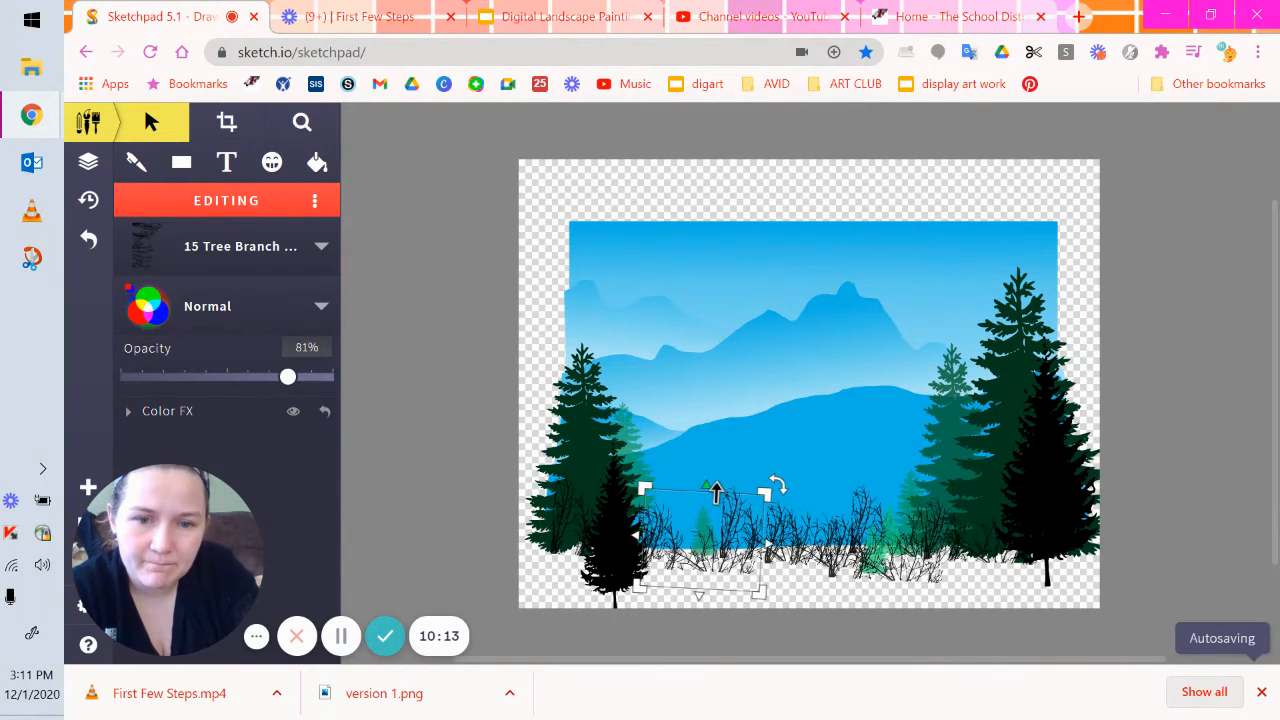
left_click_drag(706, 487, 708, 452)
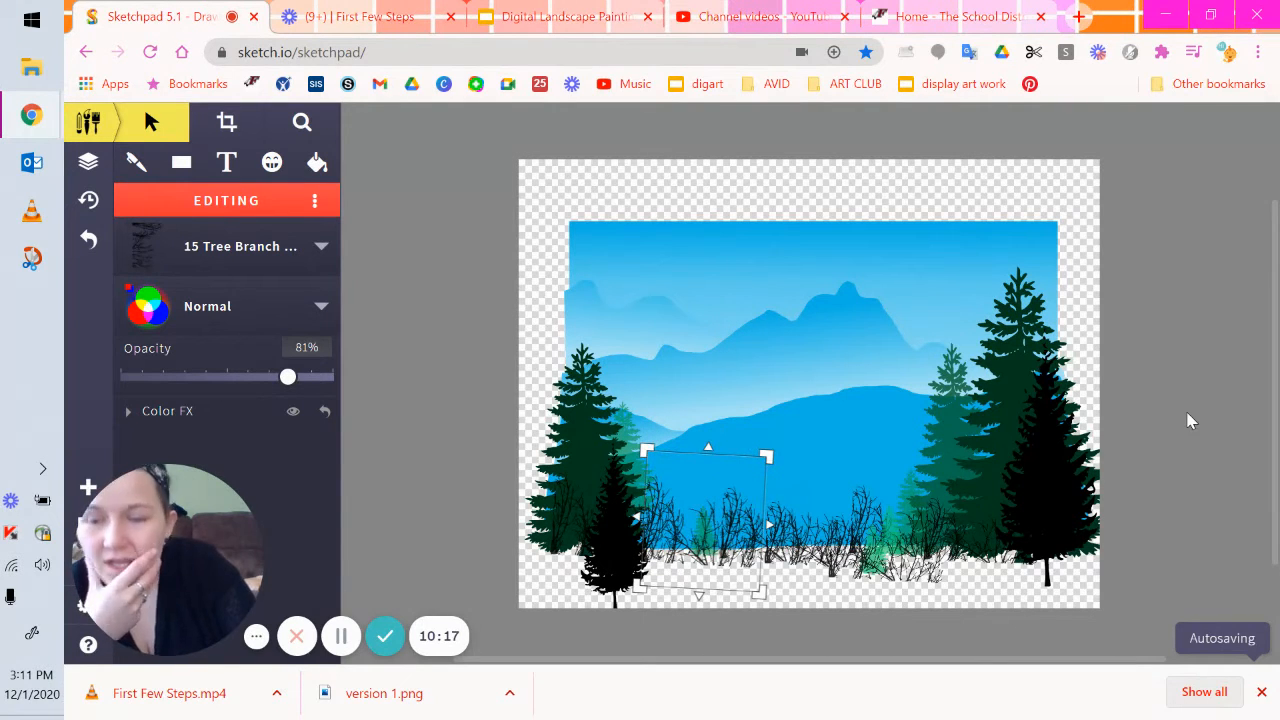
left_click(1189, 376)
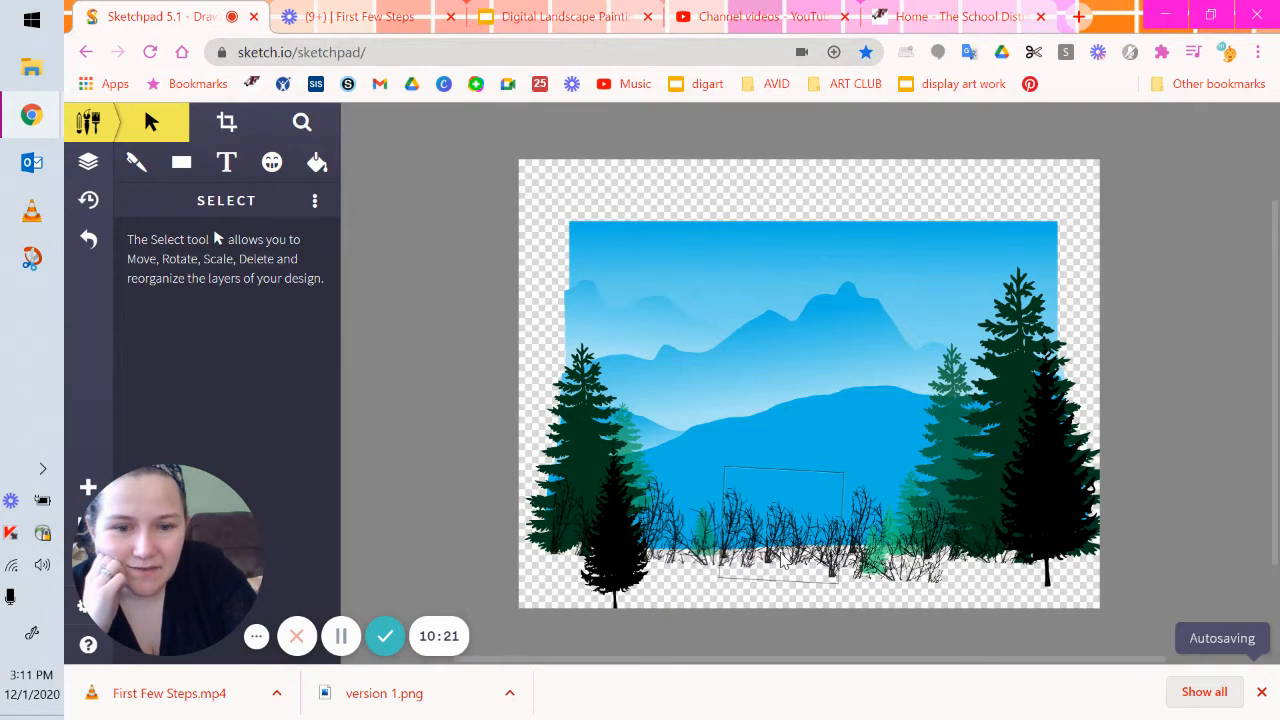
Set the opacity of the right-of-centre branch clump to 41% and of the clump at the right pines' base to 40%
left_click(828, 566)
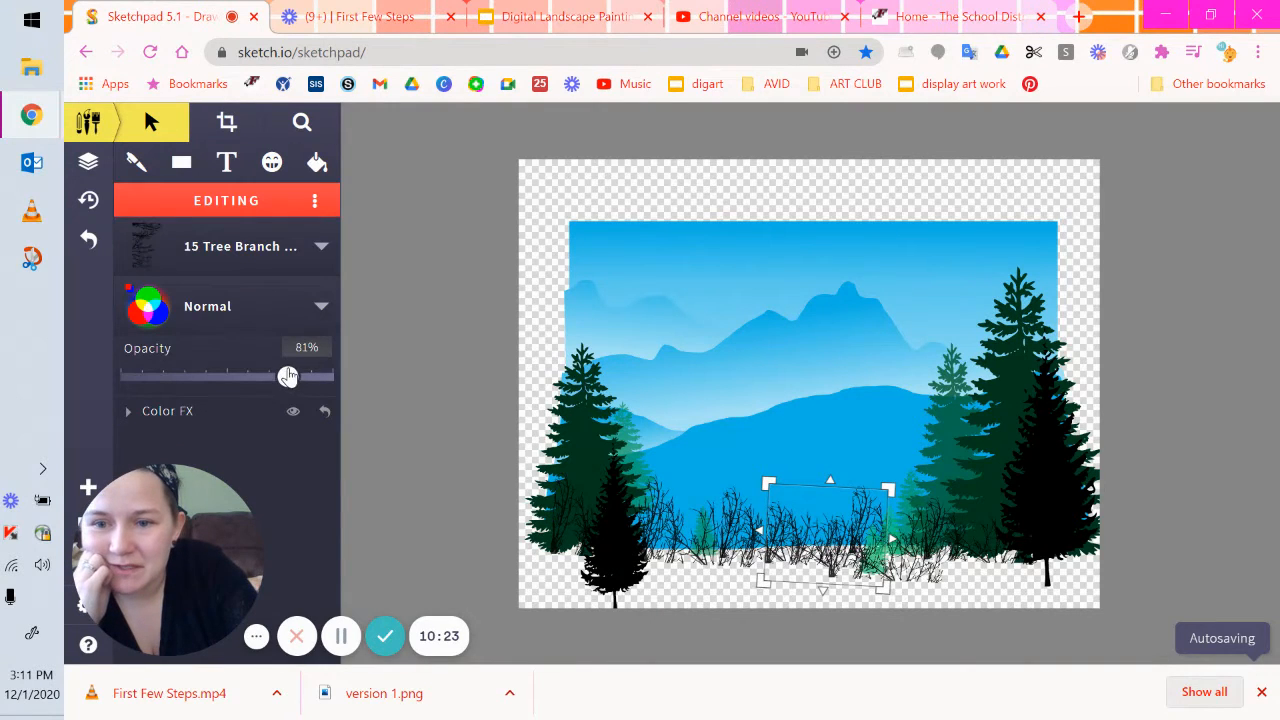
left_click_drag(287, 379, 207, 386)
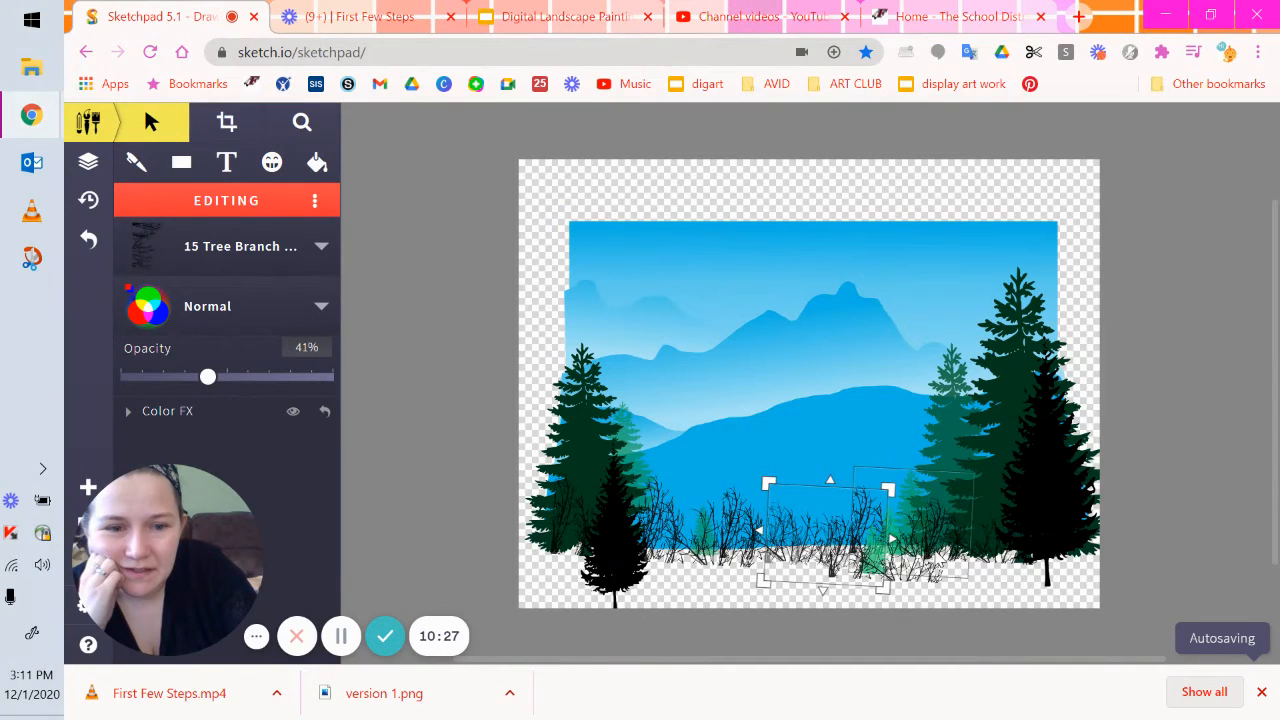
left_click(936, 554)
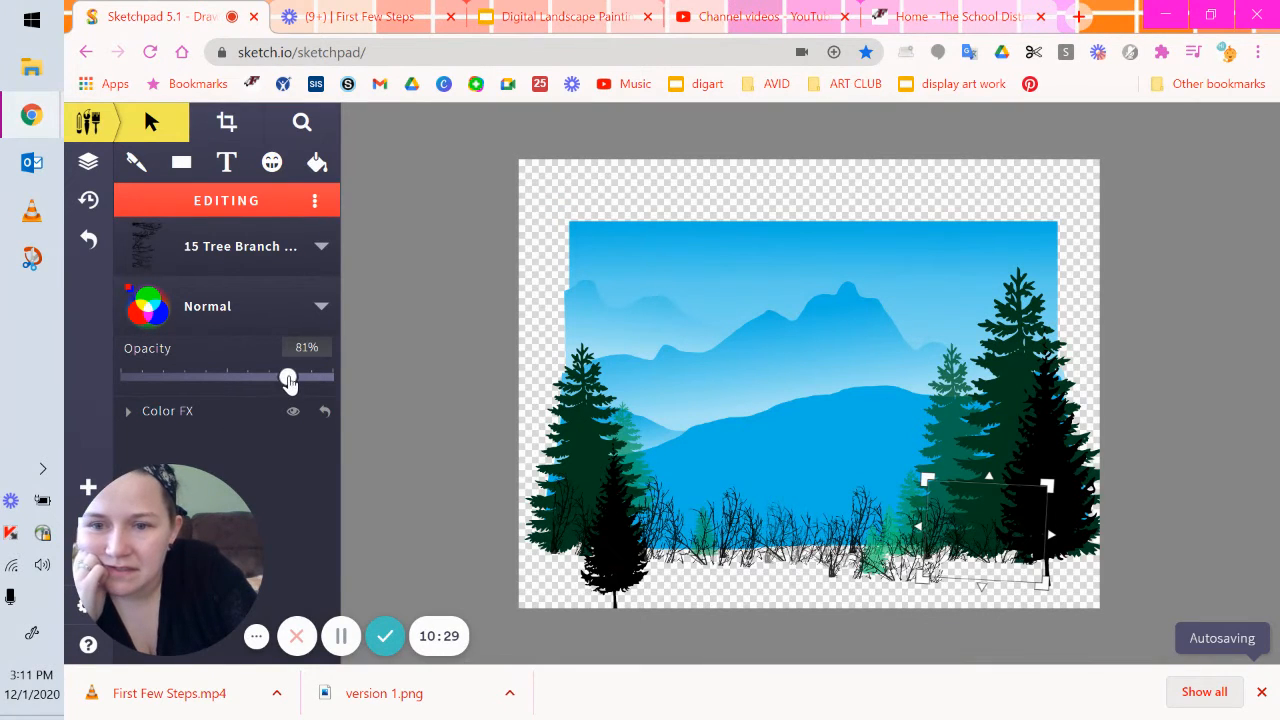
left_click_drag(287, 377, 205, 378)
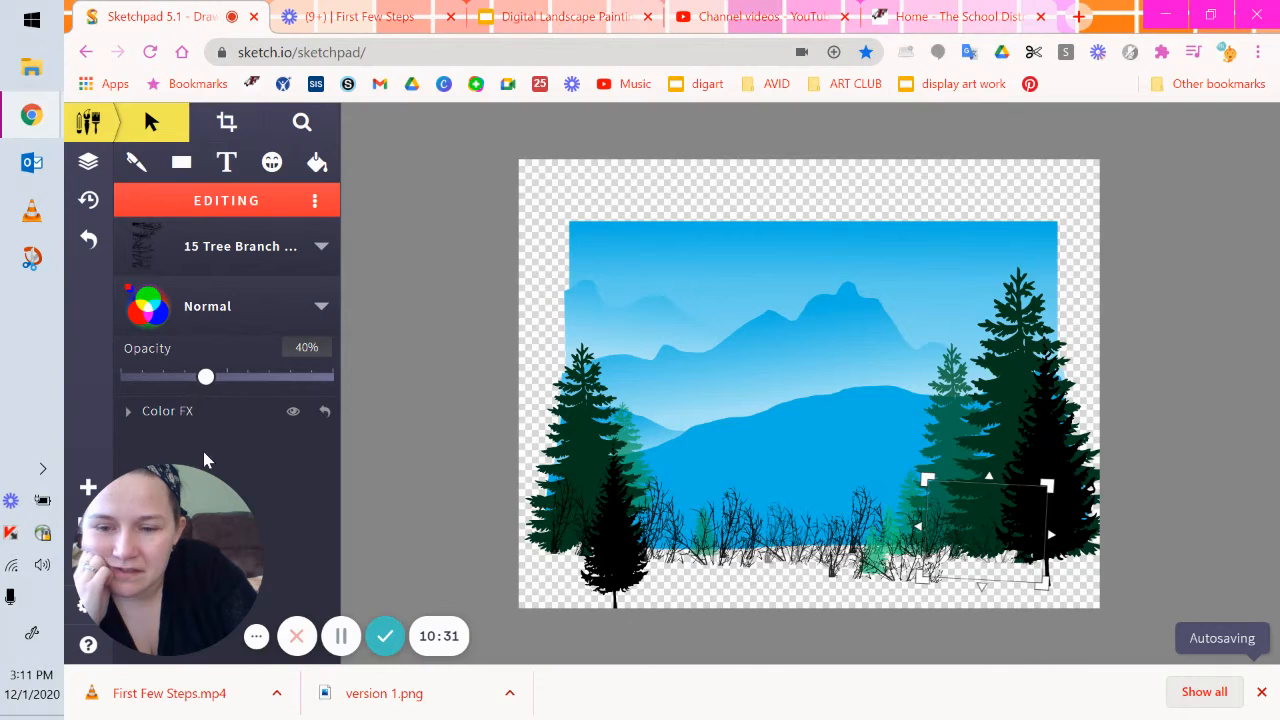
Browse the cloud clipart results for a cloud that suits the landscape
left_click(341, 636)
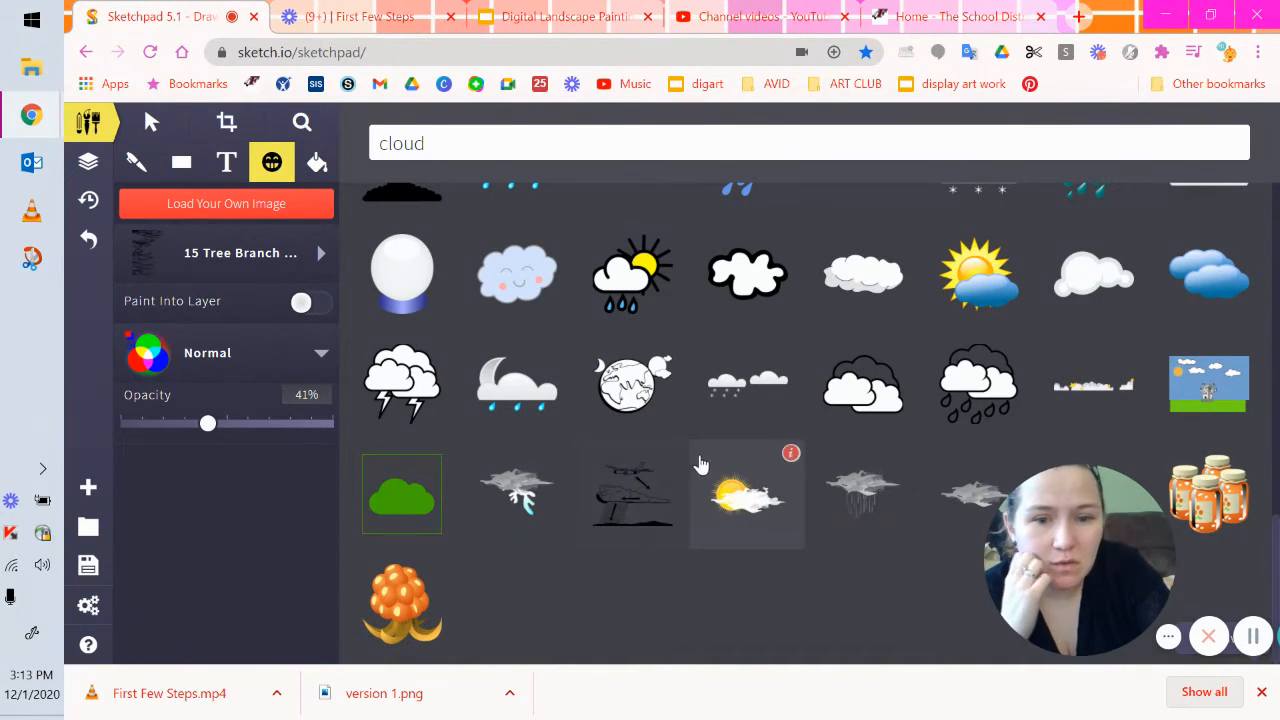
scroll(600, 495, "up", 1)
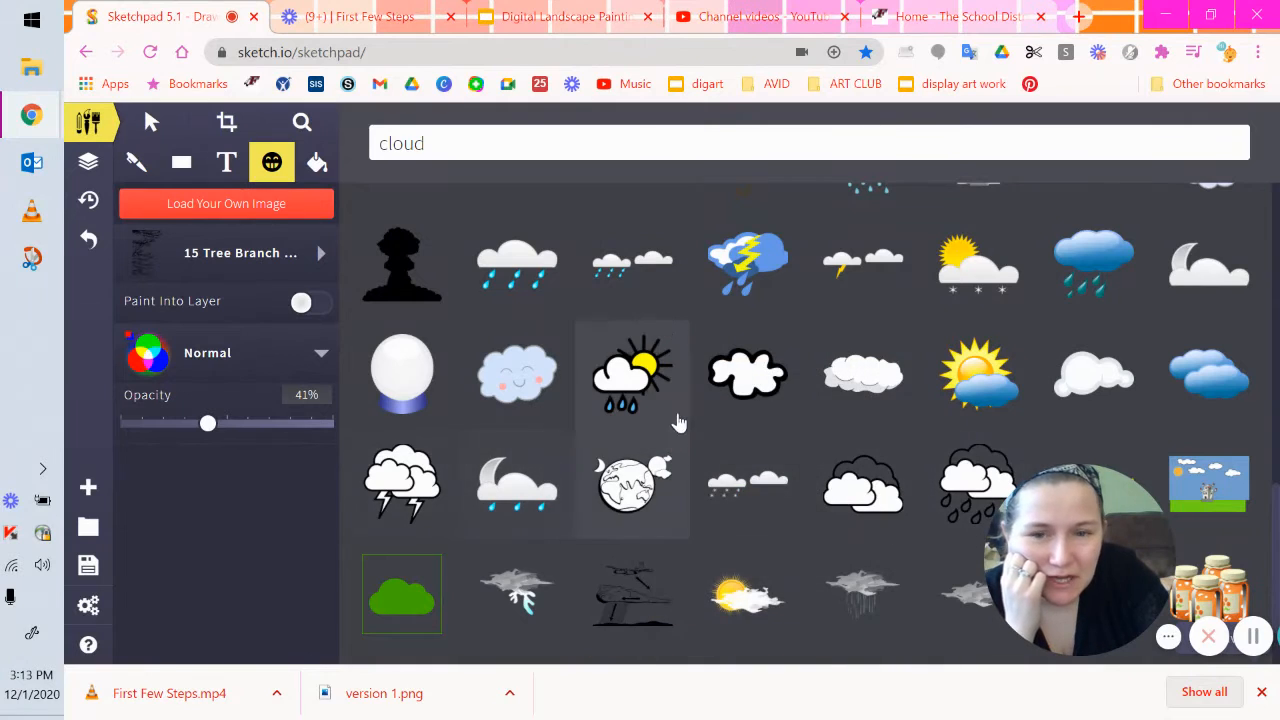
scroll(677, 423, "up", 3)
mouse_move(697, 423)
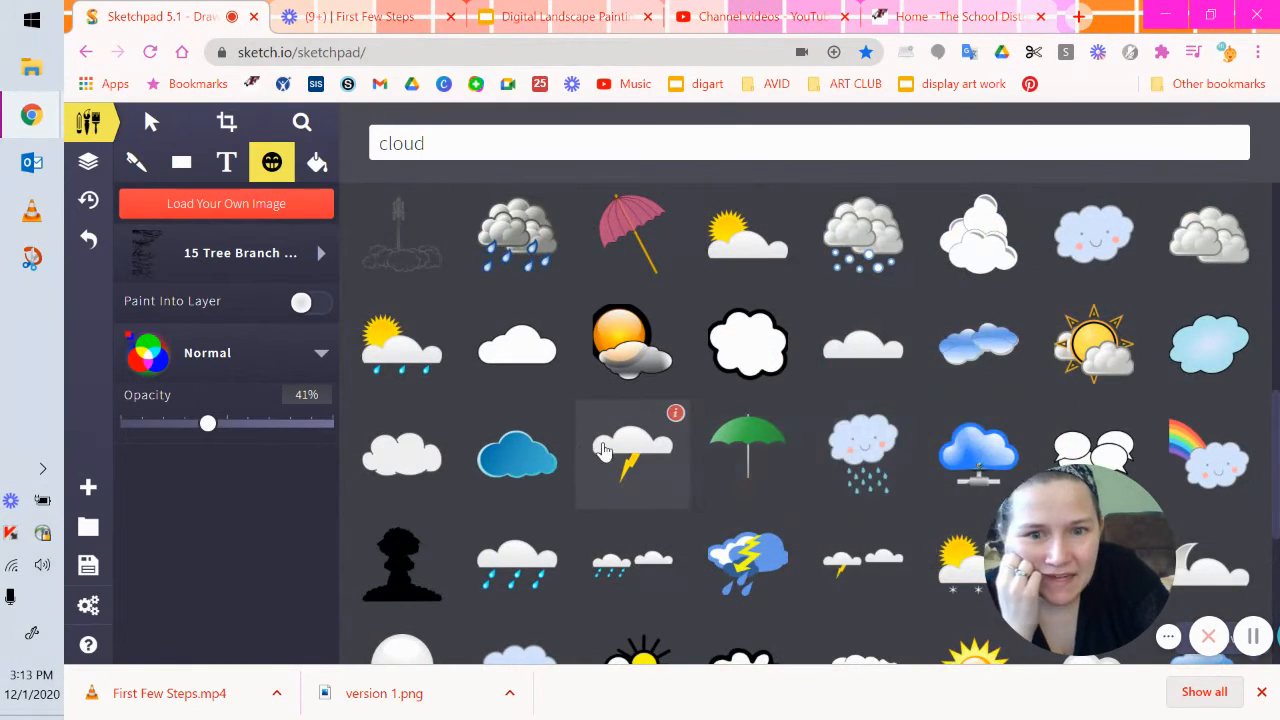
scroll(640, 445, "up", 2)
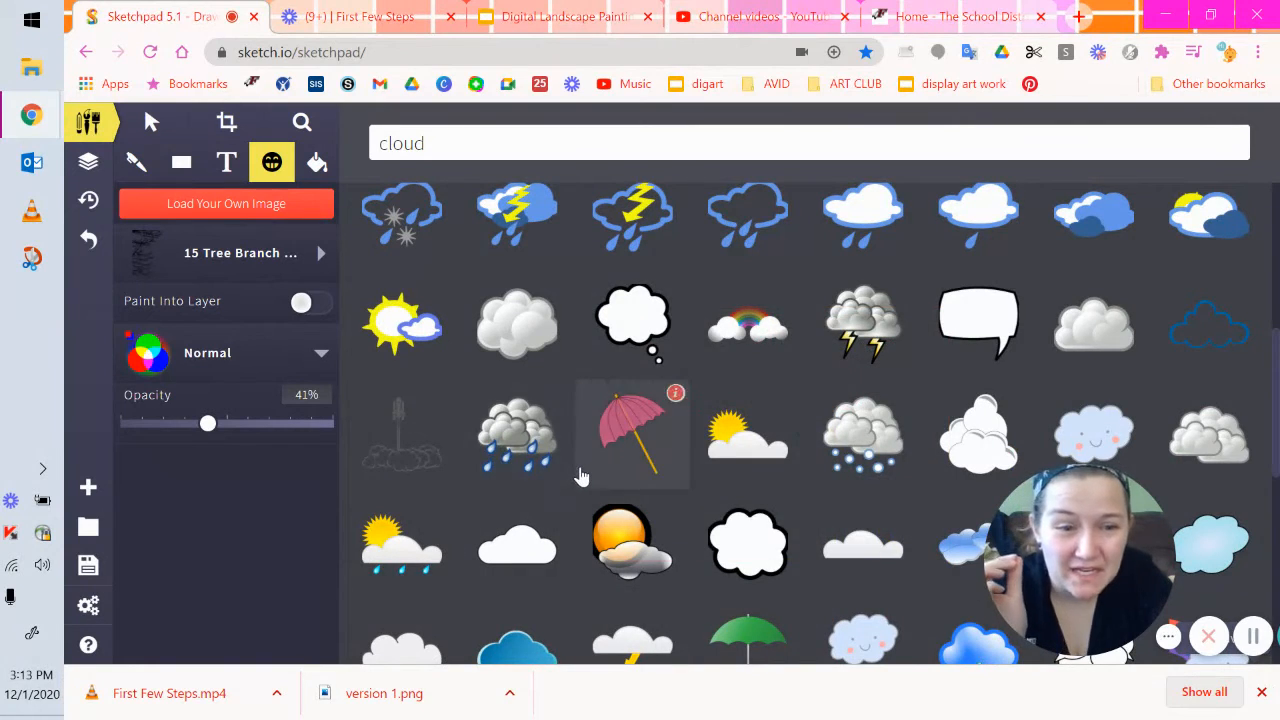
scroll(572, 478, "up", 2)
scroll(593, 483, "up", 3)
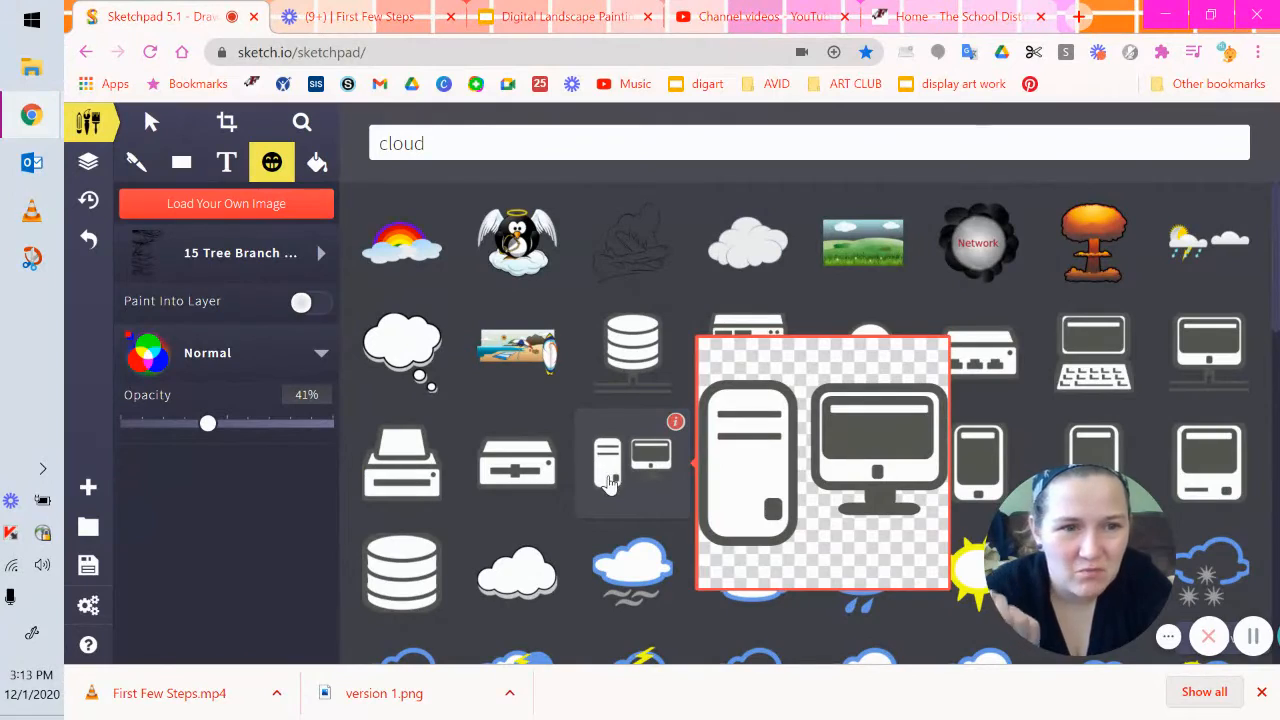
scroll(674, 385, "down", 4)
scroll(674, 395, "down", 6)
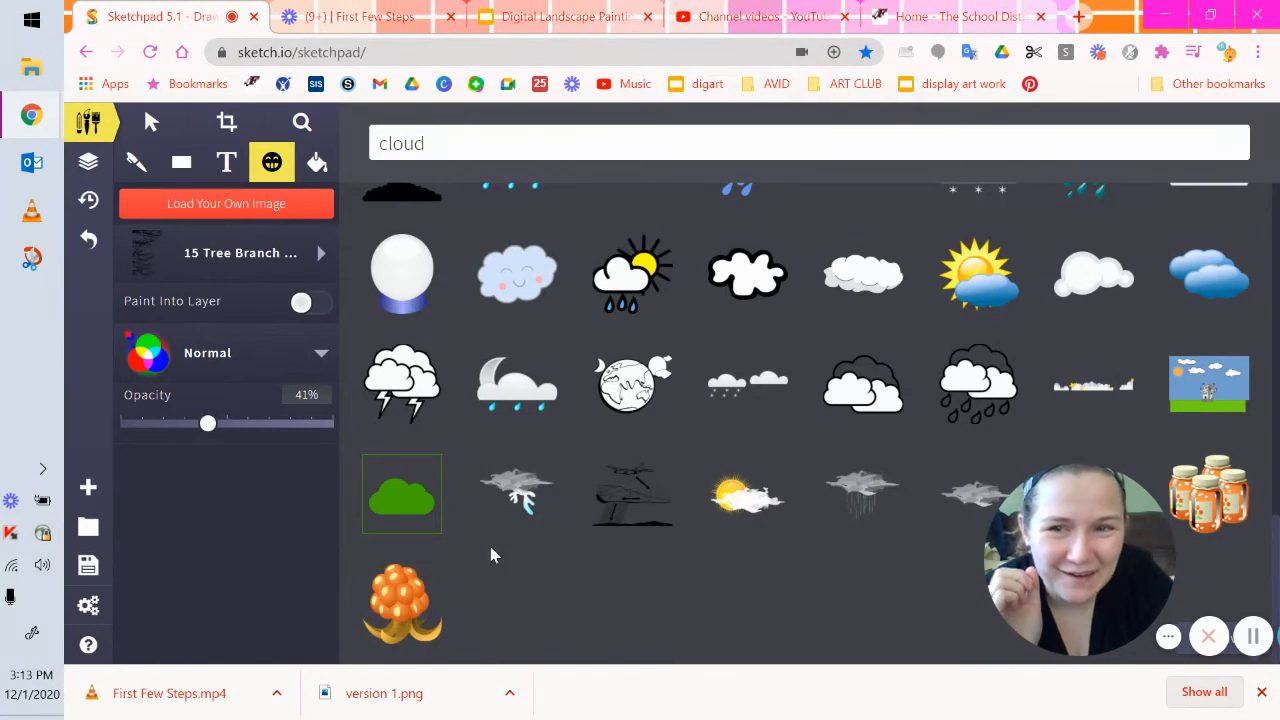
left_click(1253, 633)
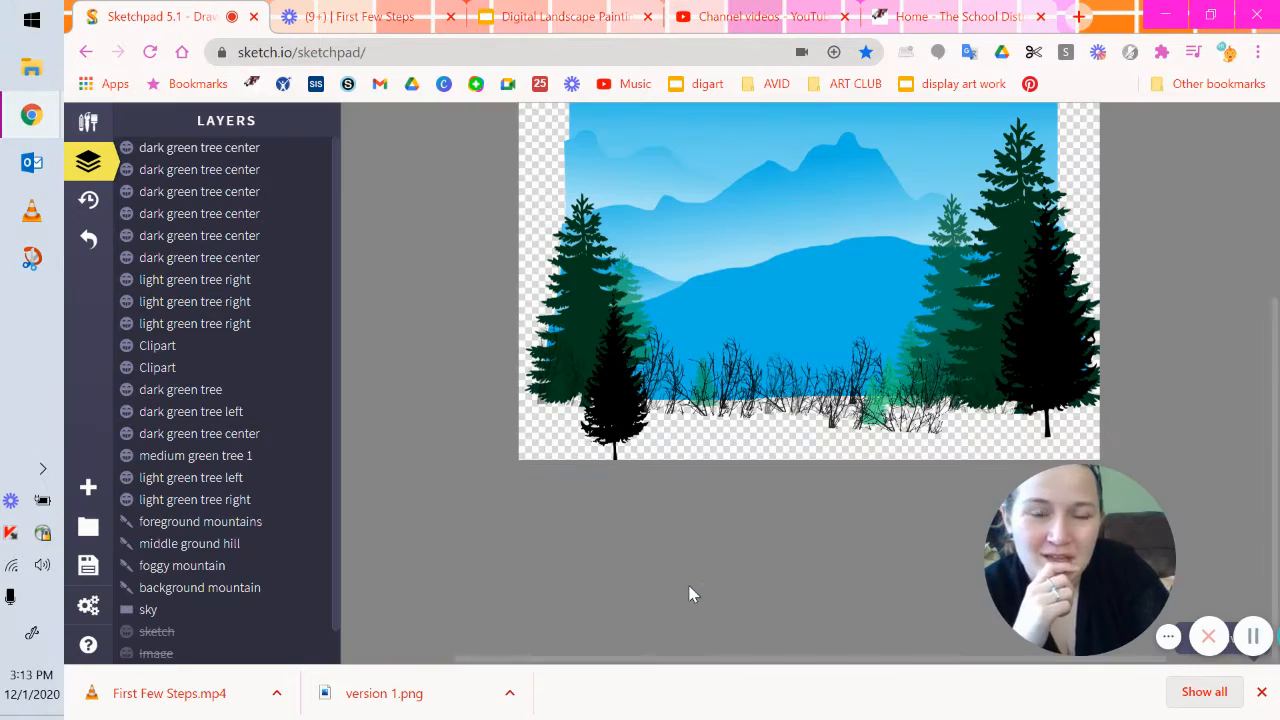
left_click_drag(1115, 572, 1112, 220)
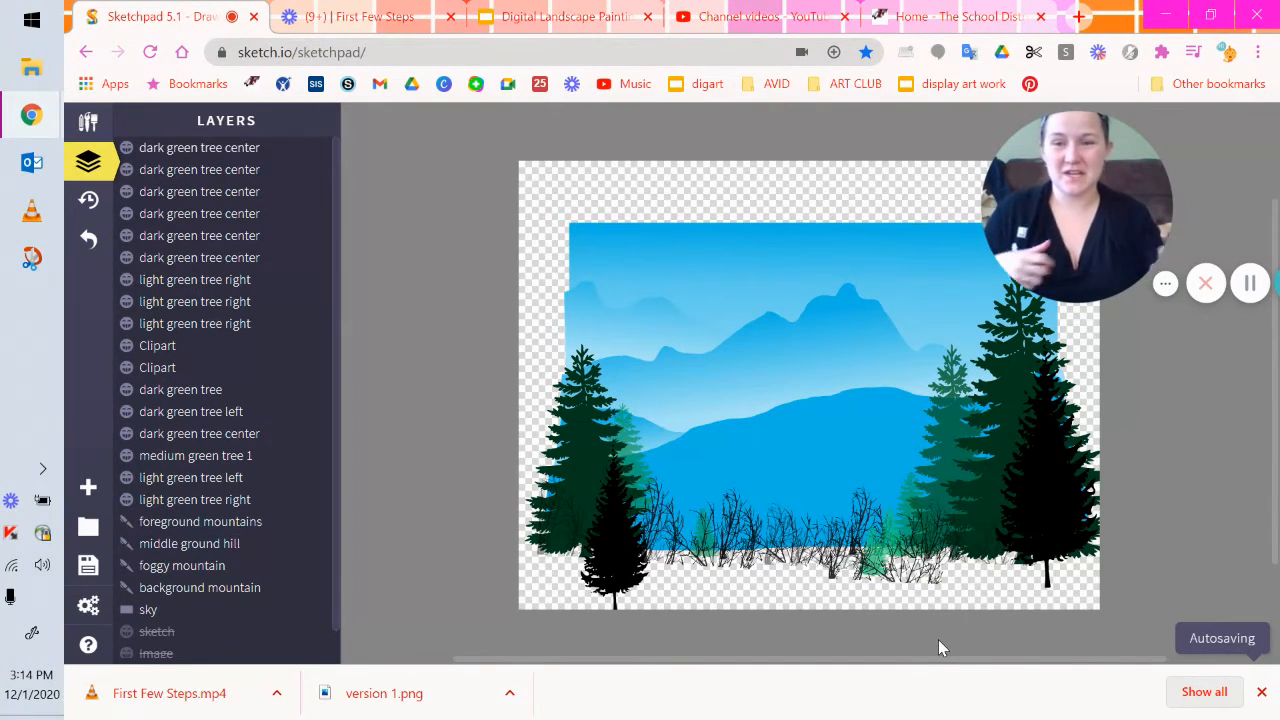
Draw a rectangle in Erase blend mode across the full canvas width to trim the tree and branch bases to a straight lower edge
left_click(88, 122)
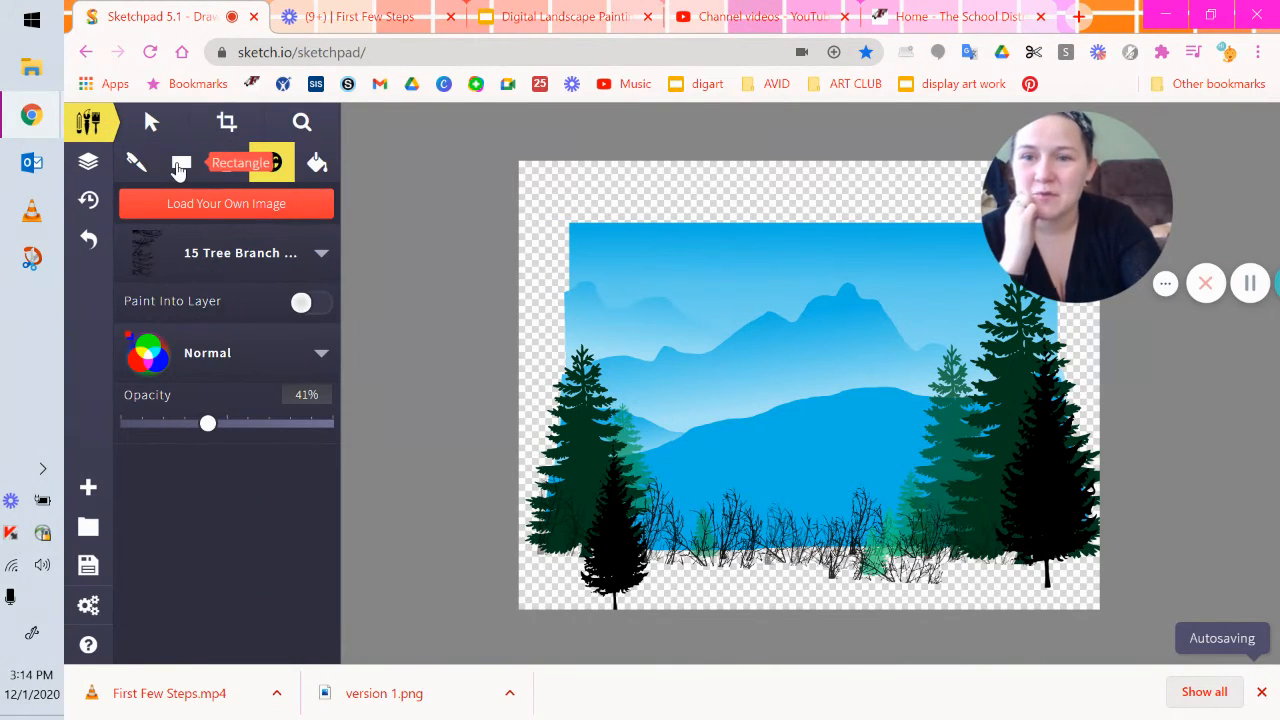
left_click(180, 166)
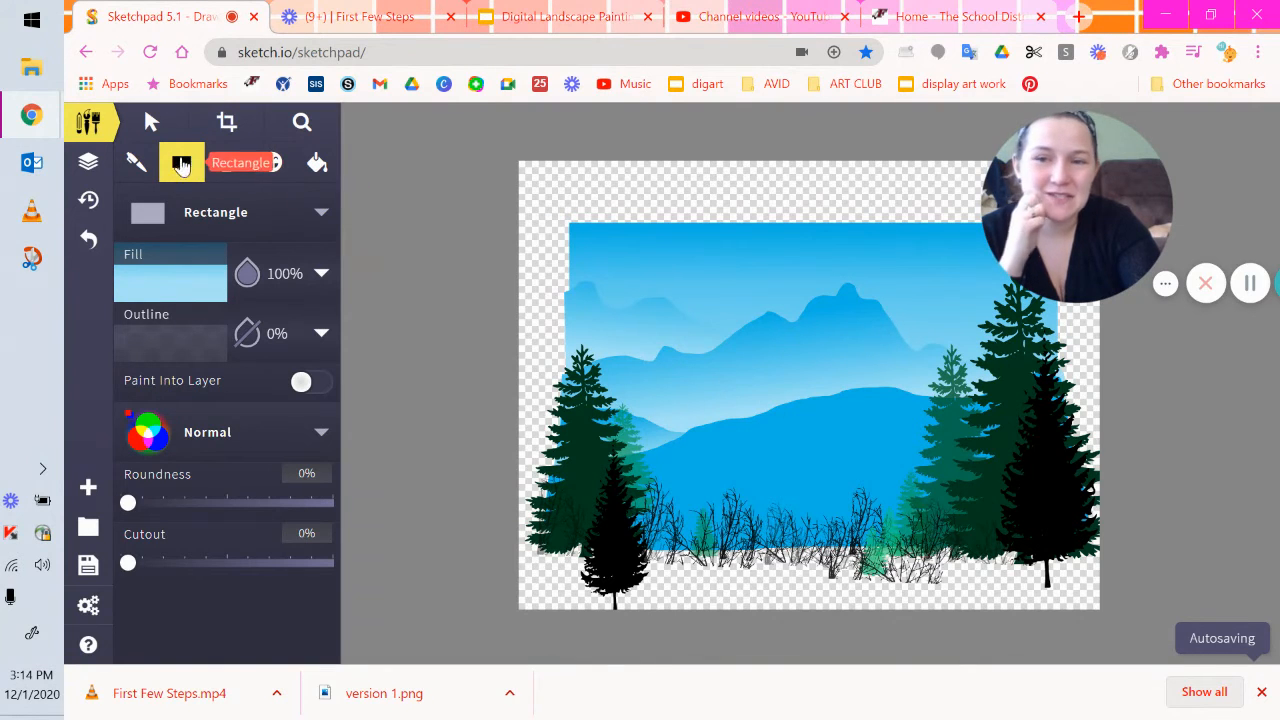
left_click(284, 218)
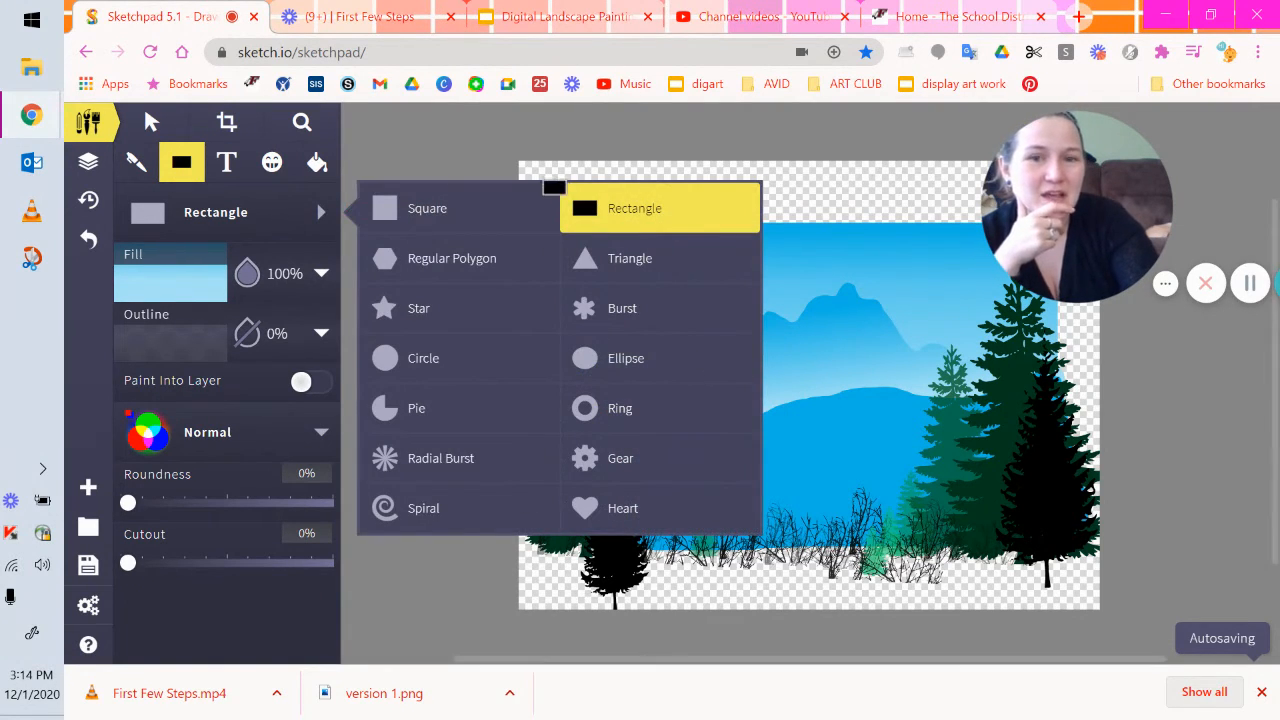
left_click(616, 204)
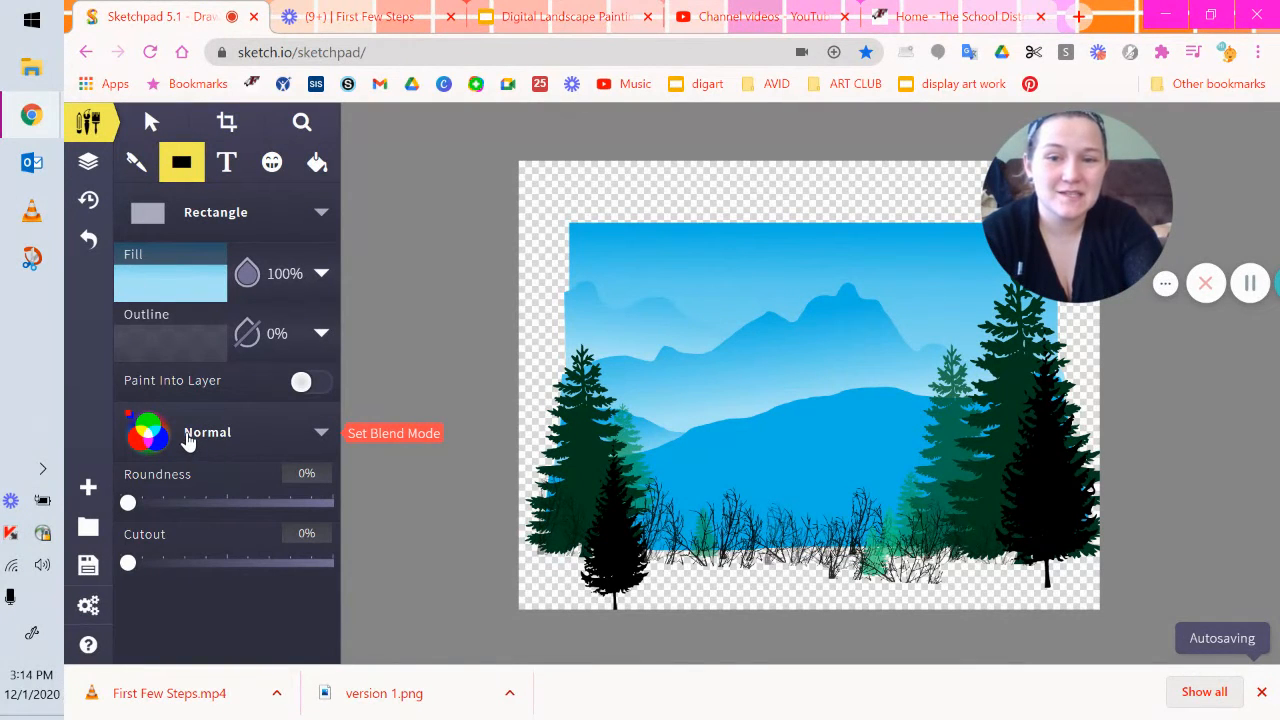
left_click(321, 433)
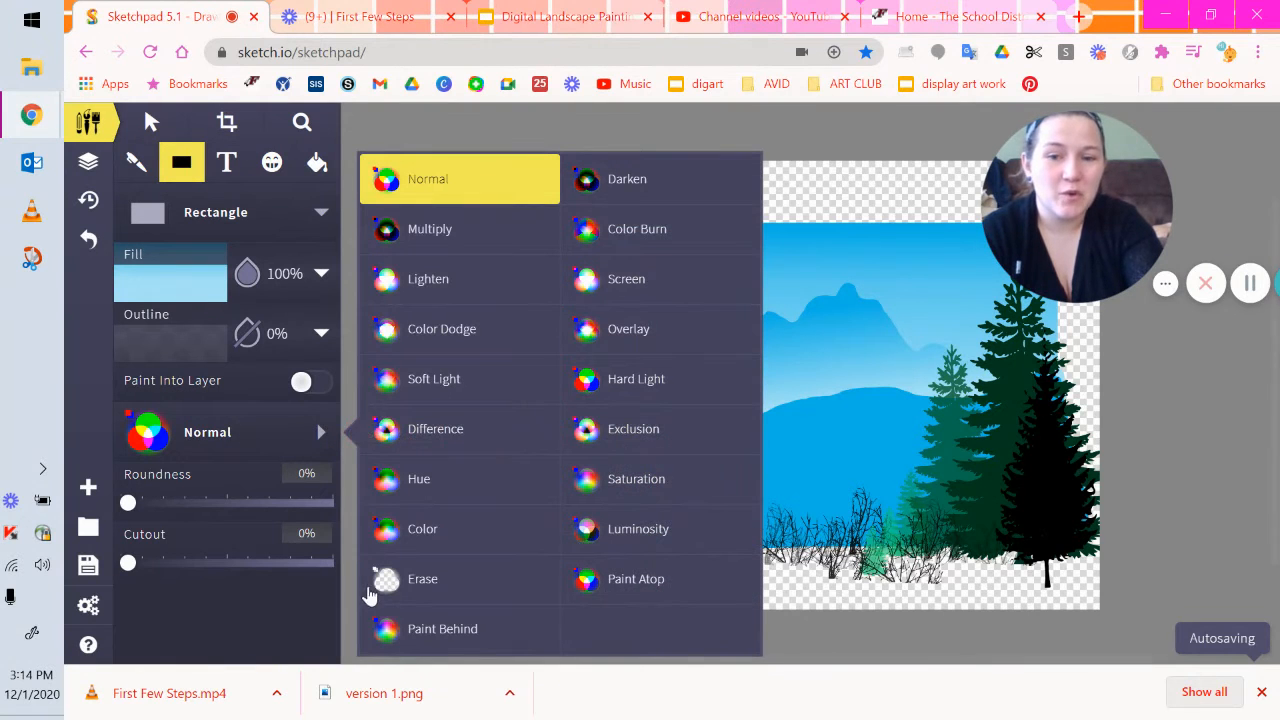
left_click(390, 585)
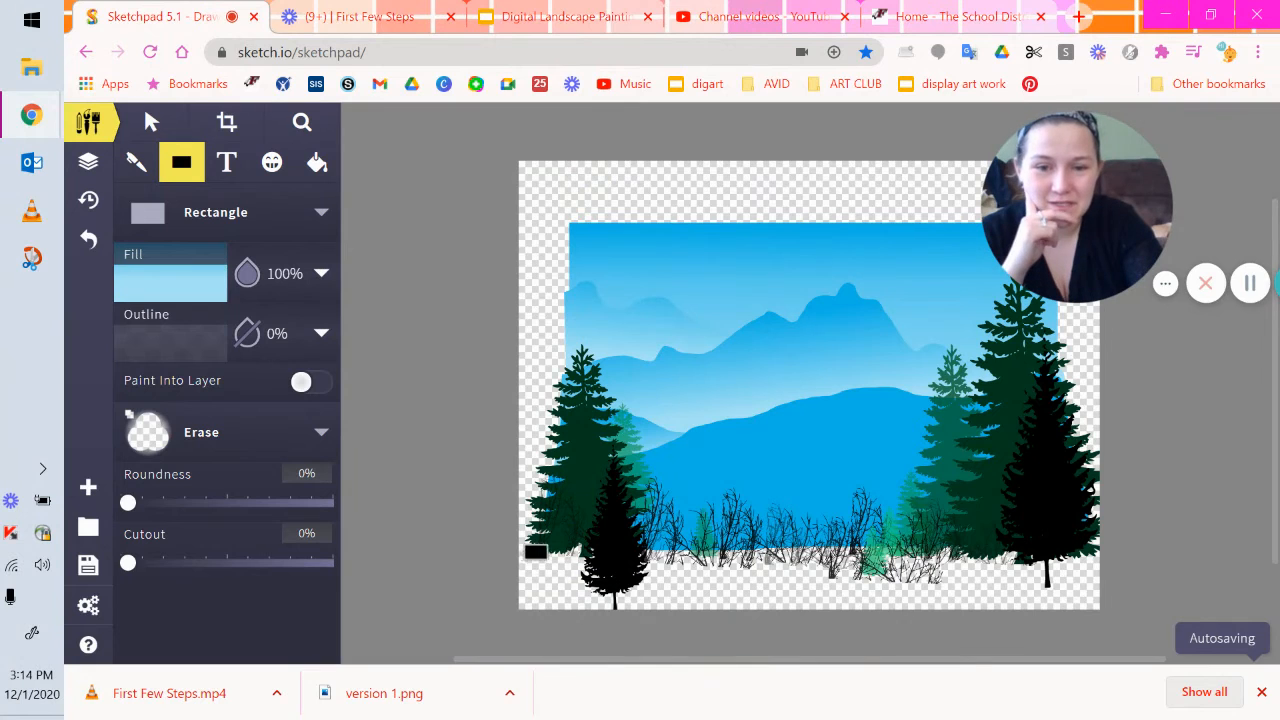
mouse_move(528, 546)
left_mouse_down()
mouse_move(804, 591)
mouse_move(1151, 618)
left_mouse_up()
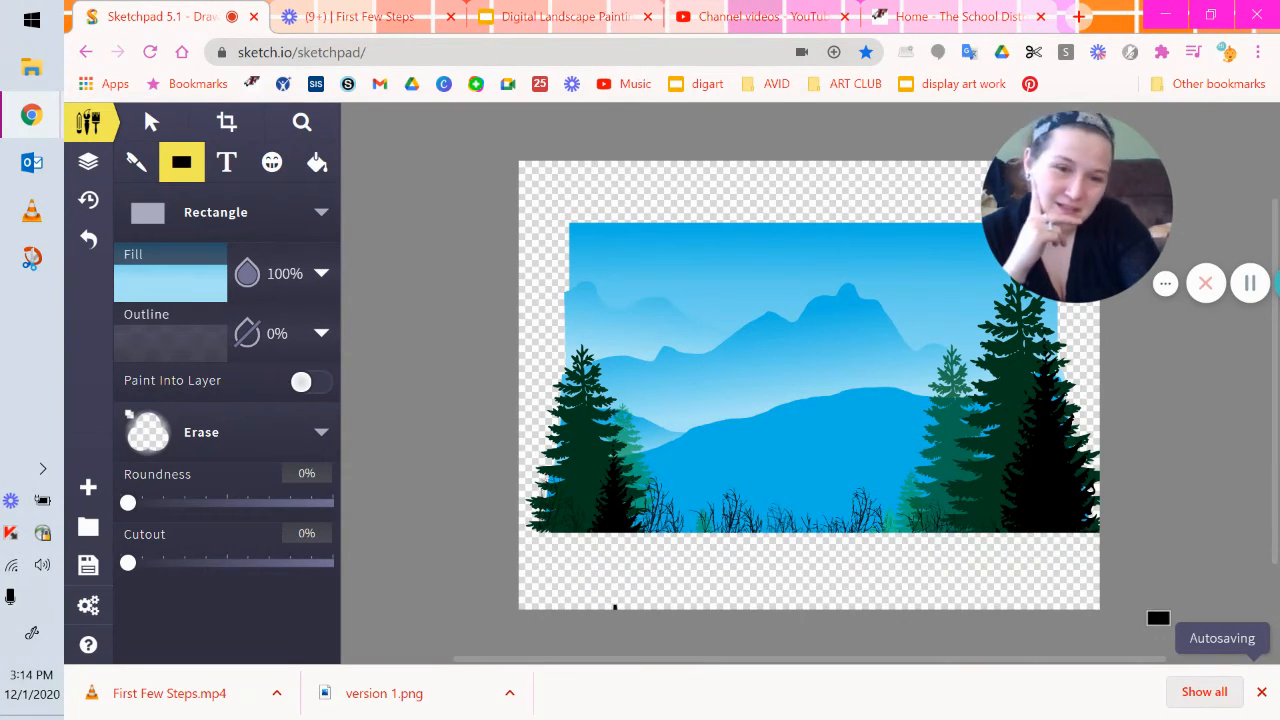
key("ctrl+z")
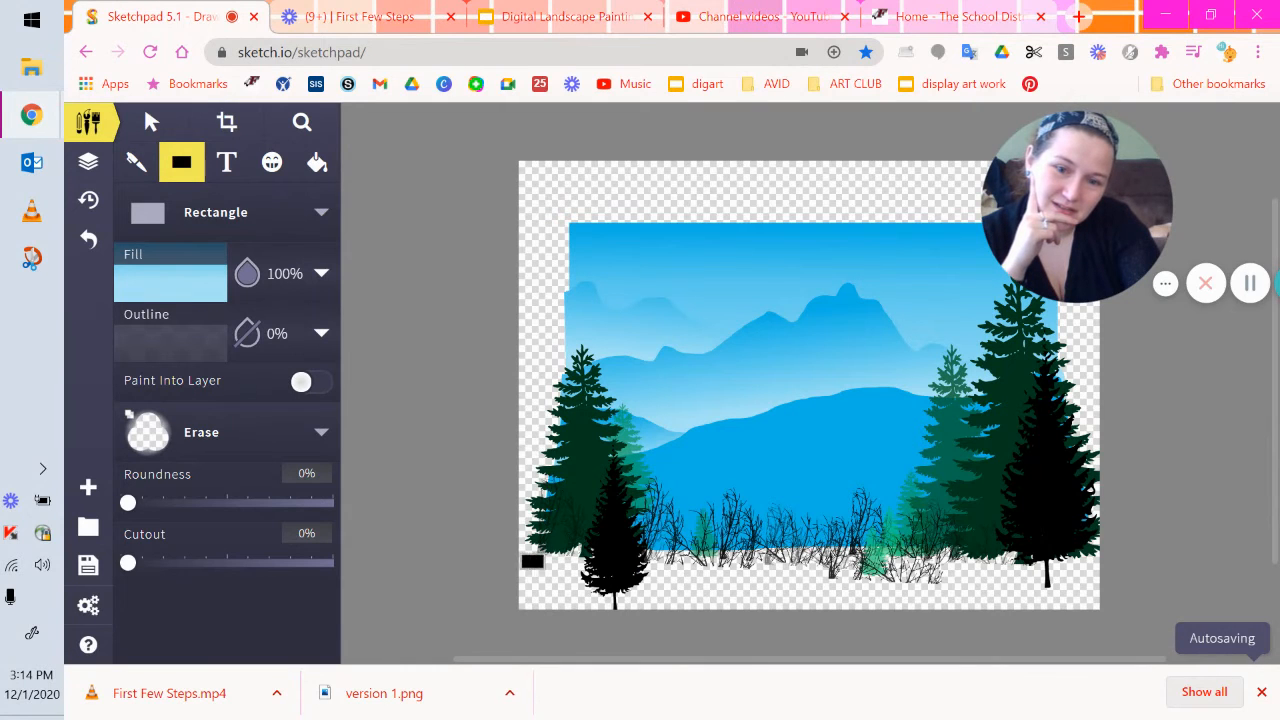
mouse_move(524, 548)
left_mouse_down()
mouse_move(740, 606)
mouse_move(1214, 606)
left_mouse_up()
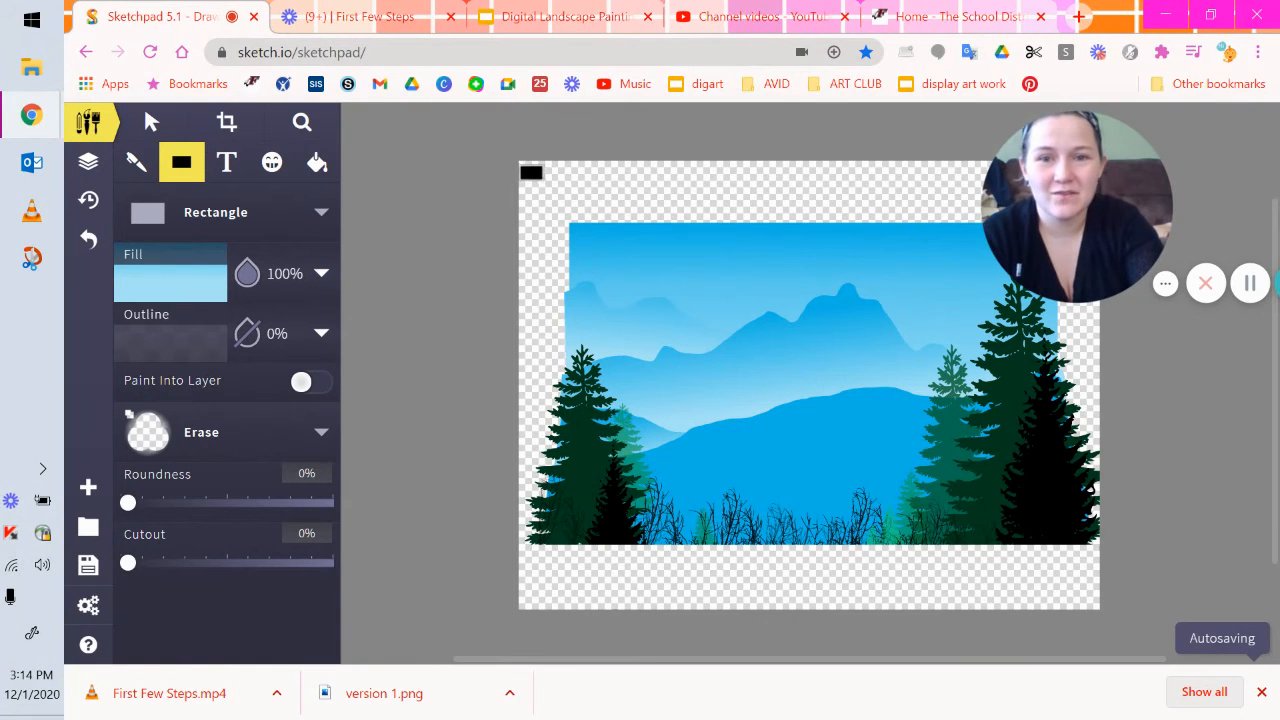
Erase the pines and mountains overhanging the left and right sides of the picture with tall rectangles in Erase mode
mouse_move(519, 163)
left_mouse_down()
mouse_move(544, 208)
mouse_move(570, 539)
mouse_move(589, 590)
left_mouse_up()
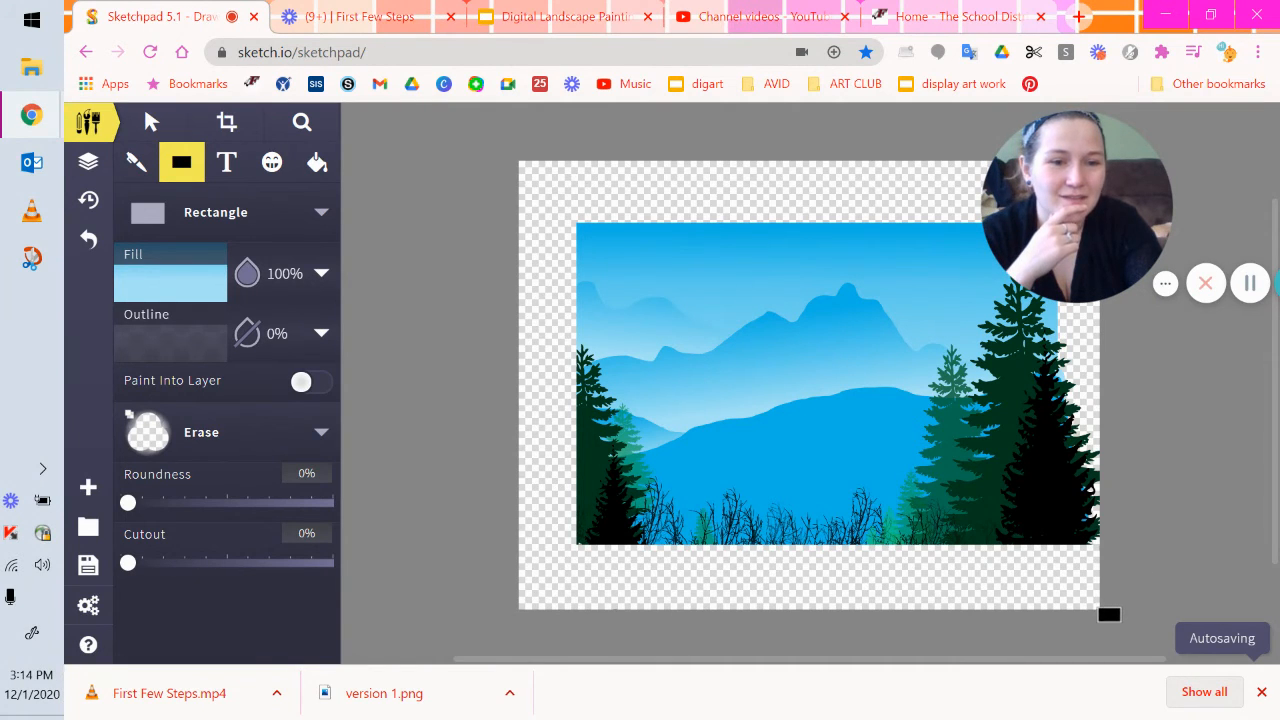
mouse_move(1109, 614)
left_mouse_down()
mouse_move(1086, 356)
mouse_move(1049, 199)
mouse_move(1048, 152)
mouse_move(1070, 150)
mouse_move(1057, 150)
left_mouse_up()
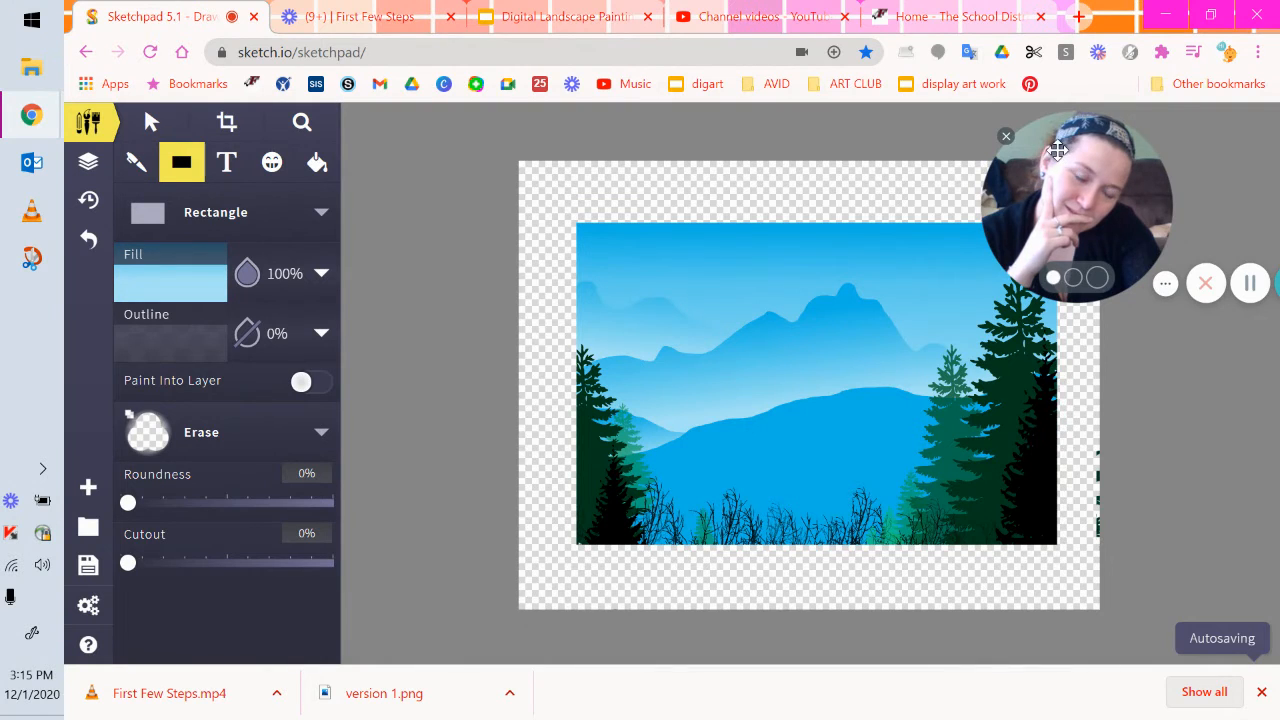